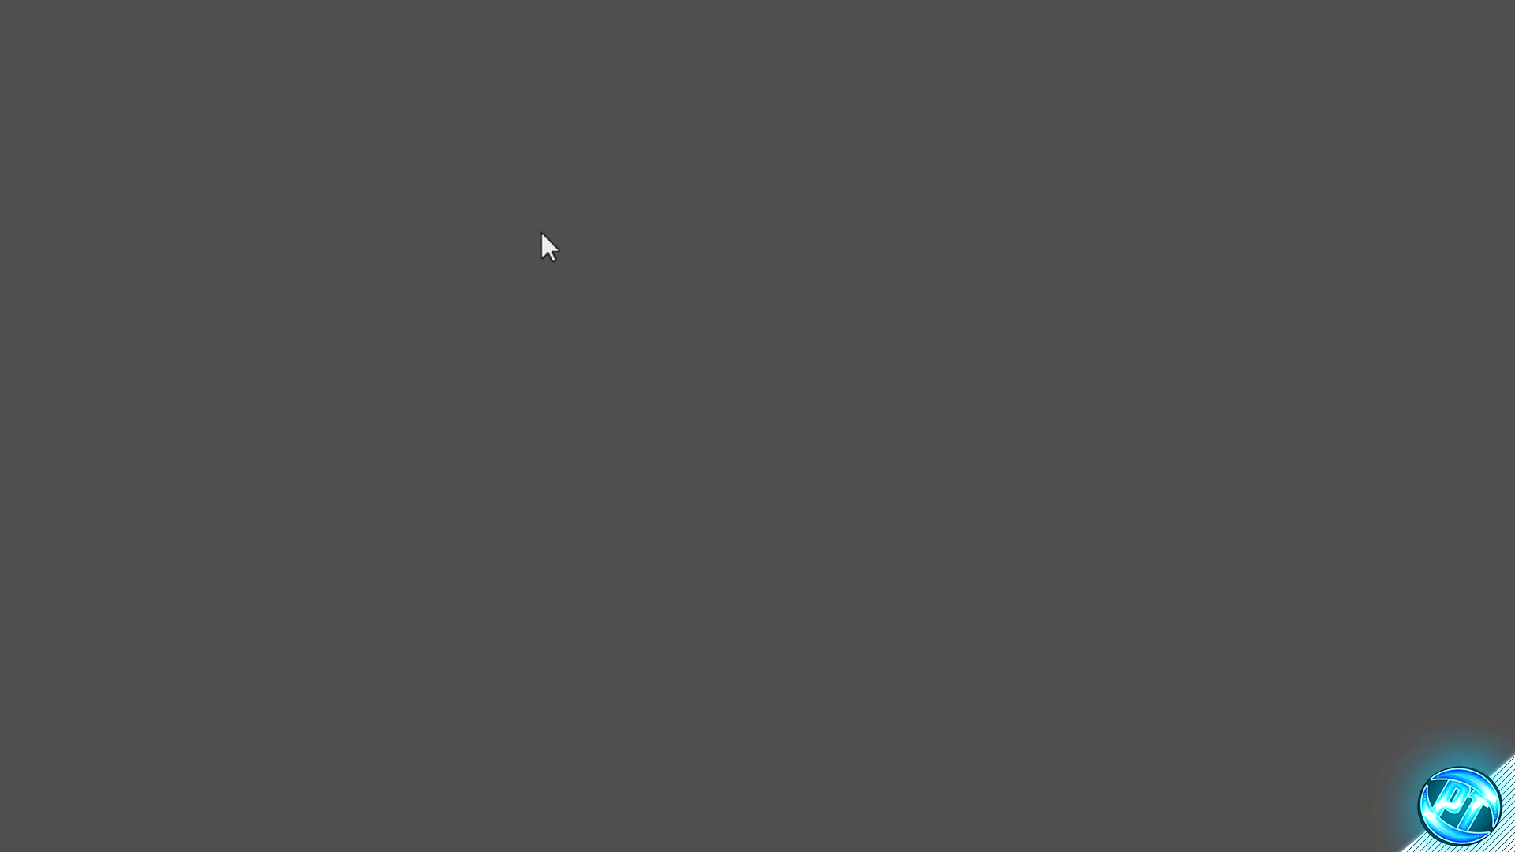
Try the desktop context menu, then scroll and highlight the Automatically Detect and Install heading.
{"action": "right_click", "coordinate": [489, 167]}
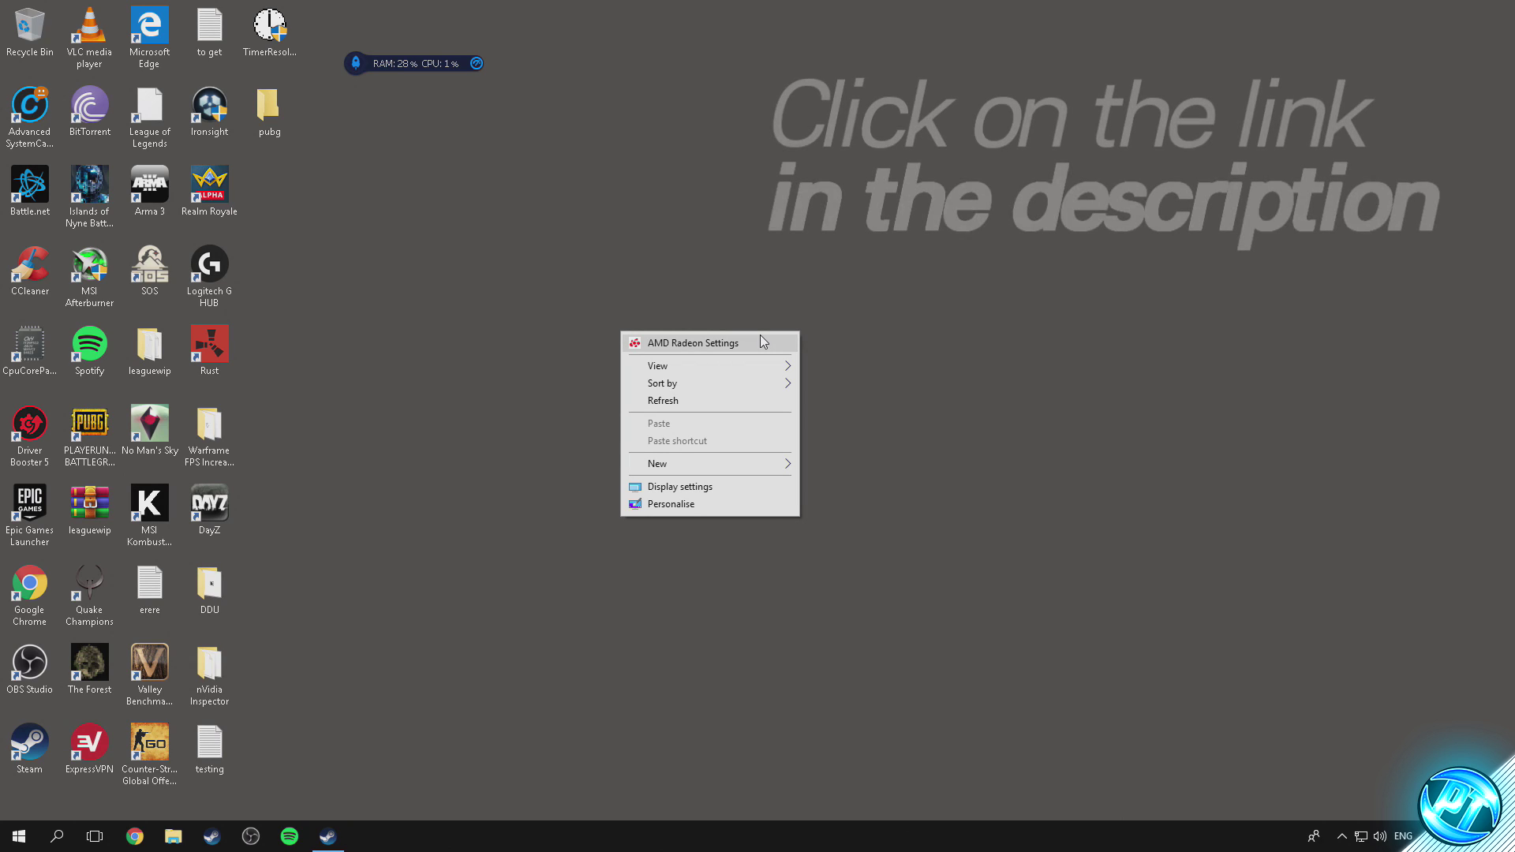
{"action": "left_click", "coordinate": [472, 461]}
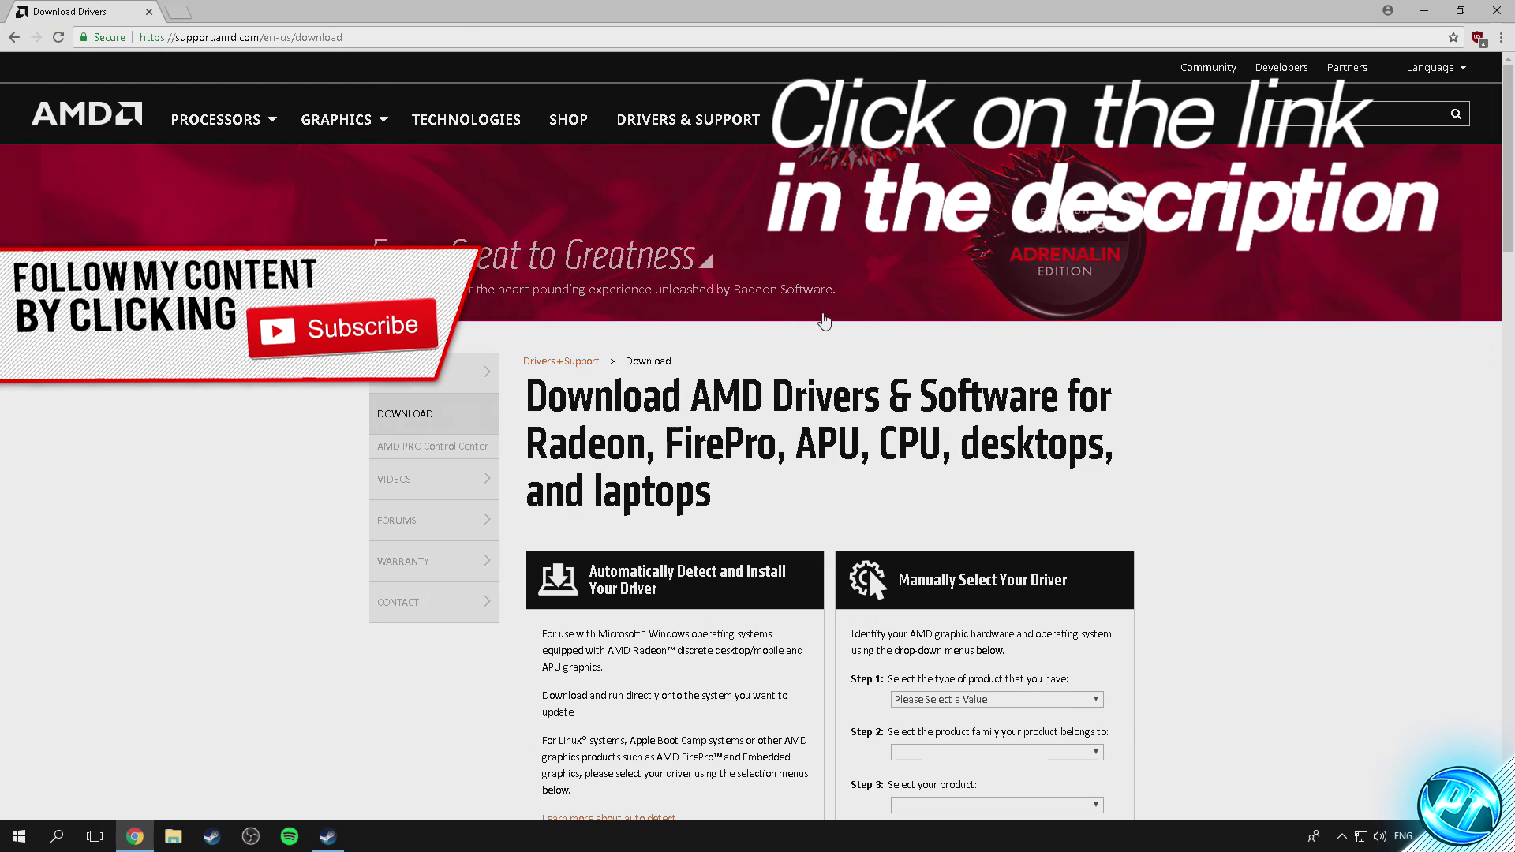
{"action": "right_click", "coordinate": [824, 321]}
{"action": "left_click", "coordinate": [701, 362]}
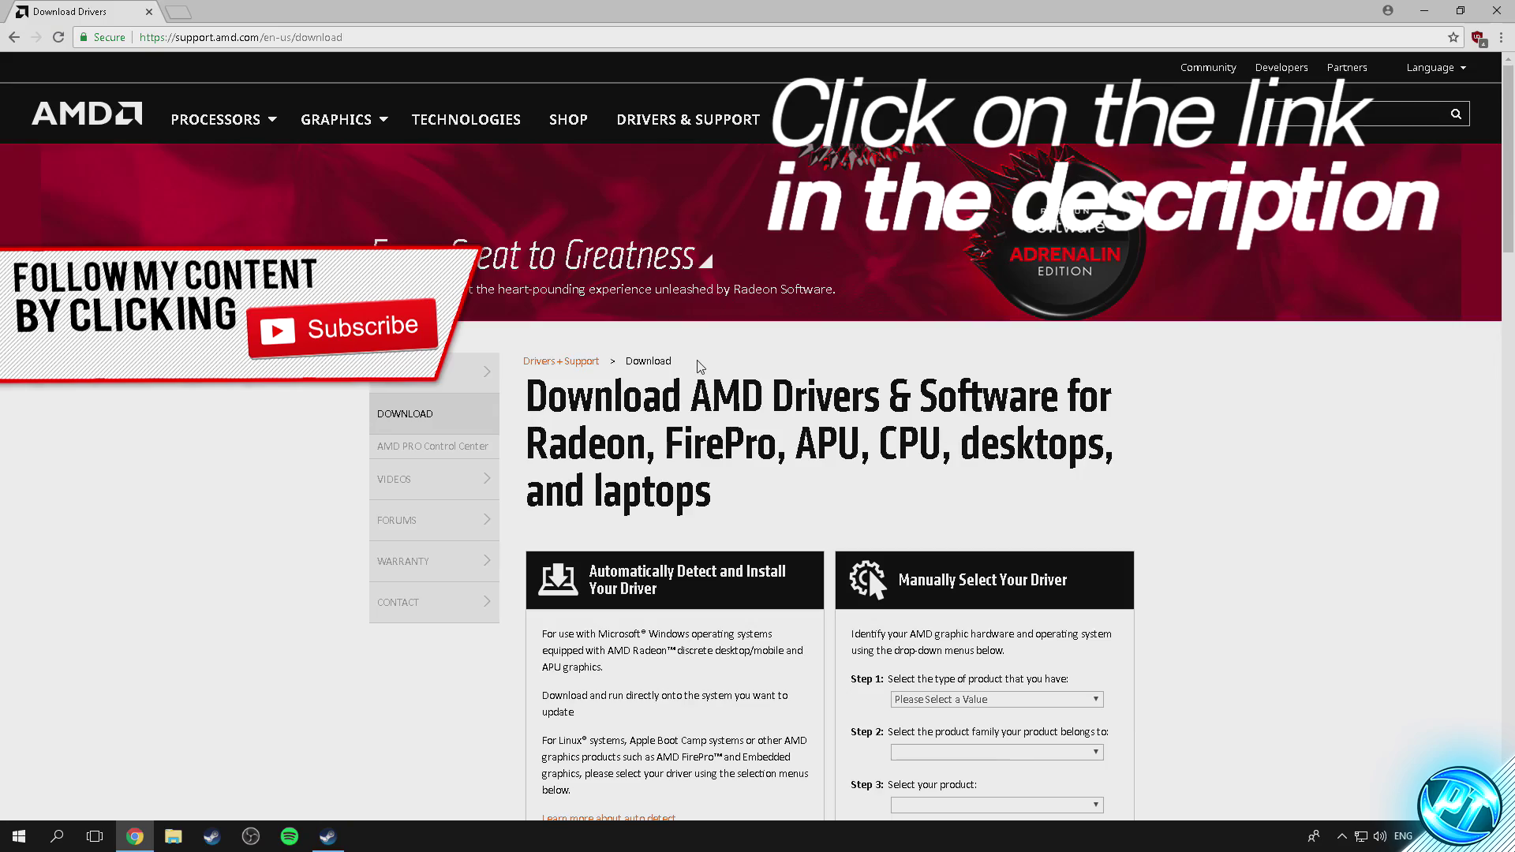
{"action": "scroll", "coordinate": [593, 335], "scroll_direction": "down", "scroll_amount": 3}
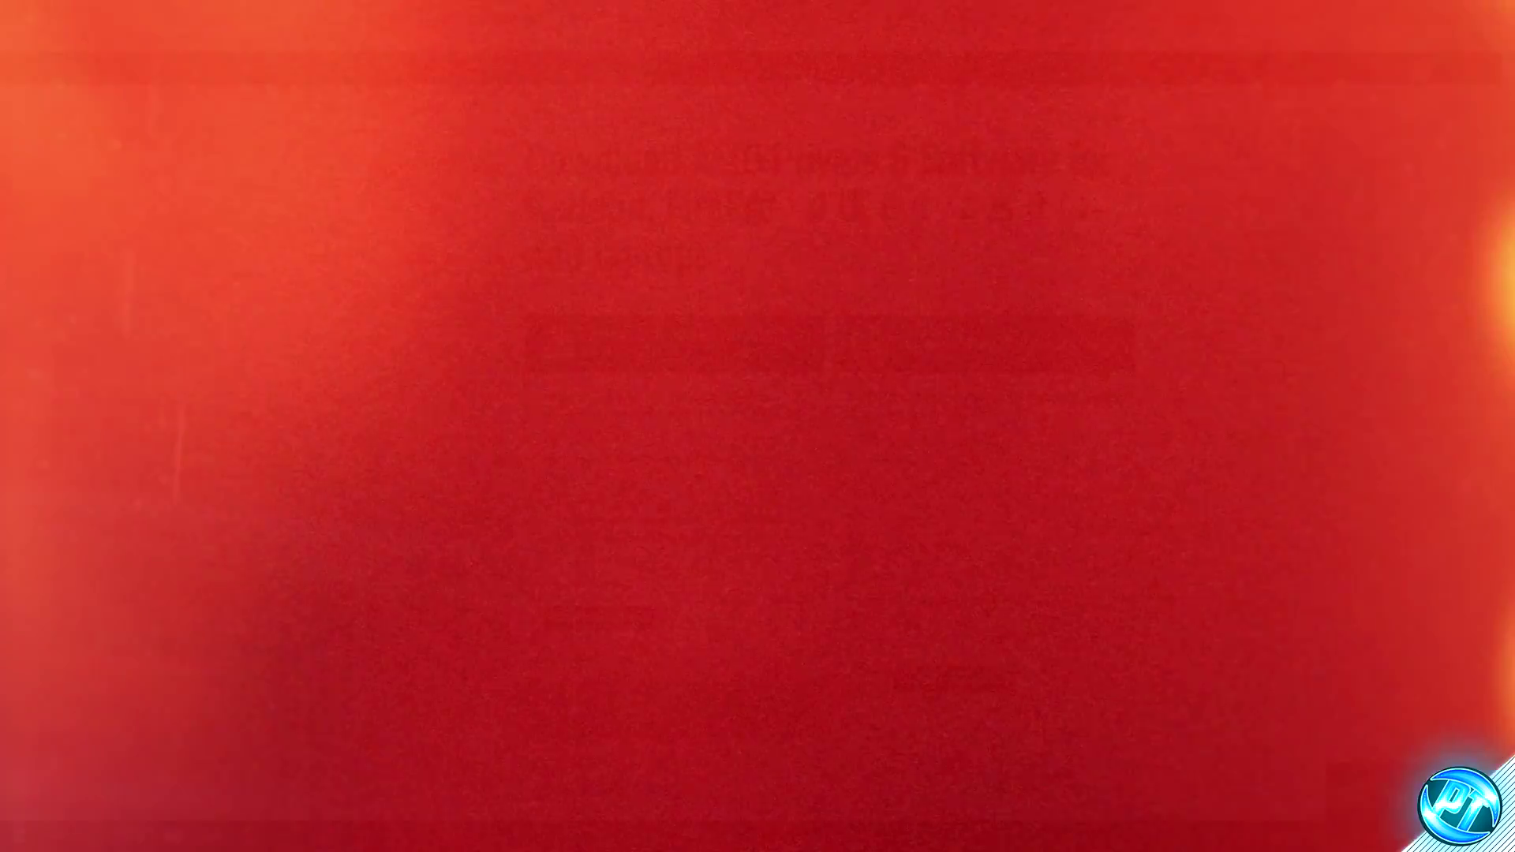
{"action": "left_click_drag", "start_coordinate": [592, 334], "coordinate": [787, 335]}
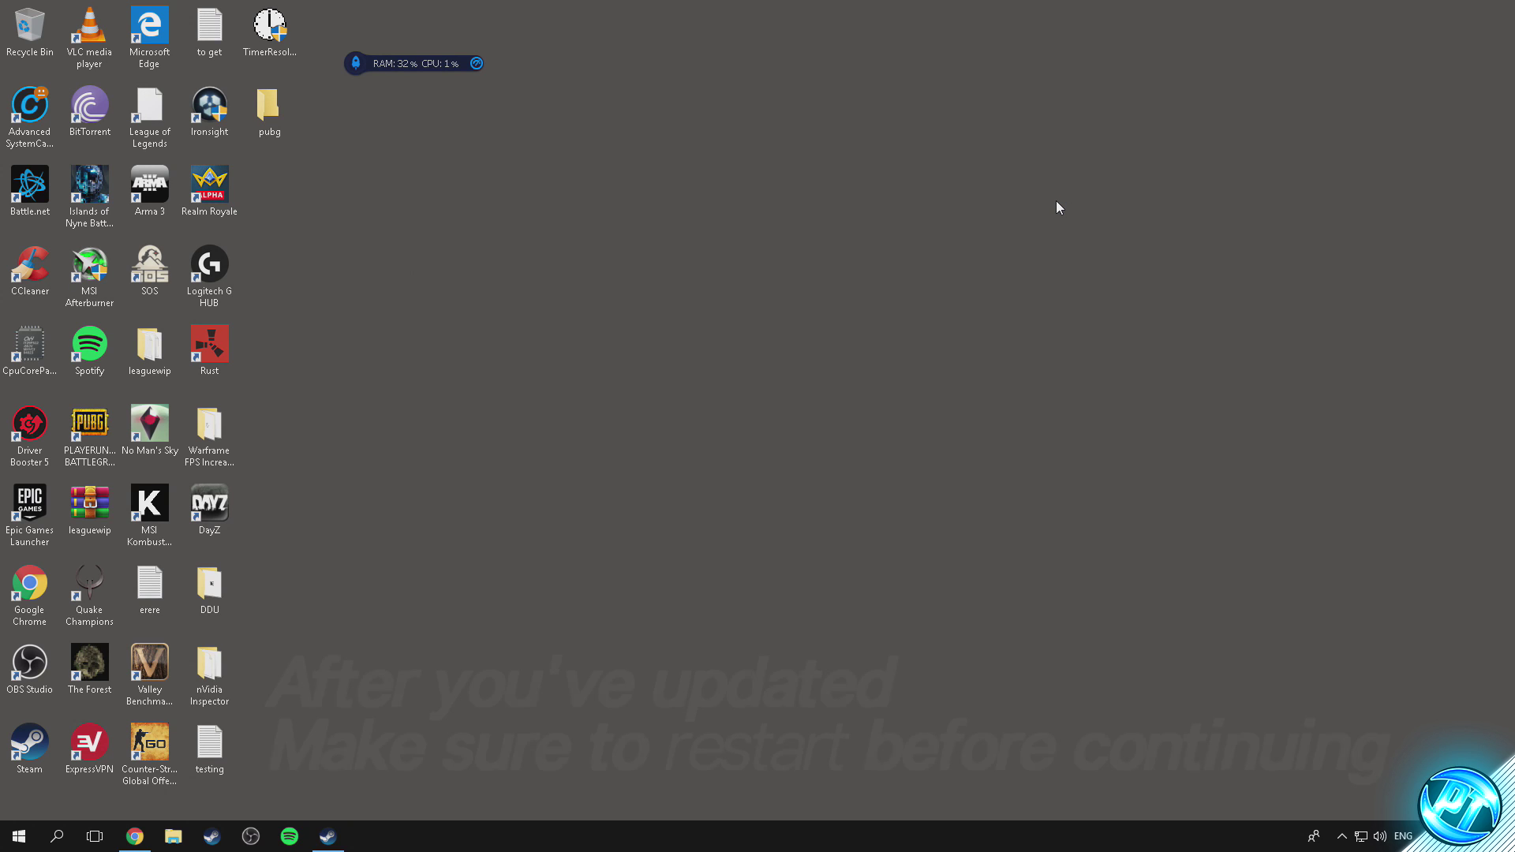
Launch AMD Radeon Settings from the desktop right-click menu.
{"action": "right_click", "coordinate": [629, 244]}
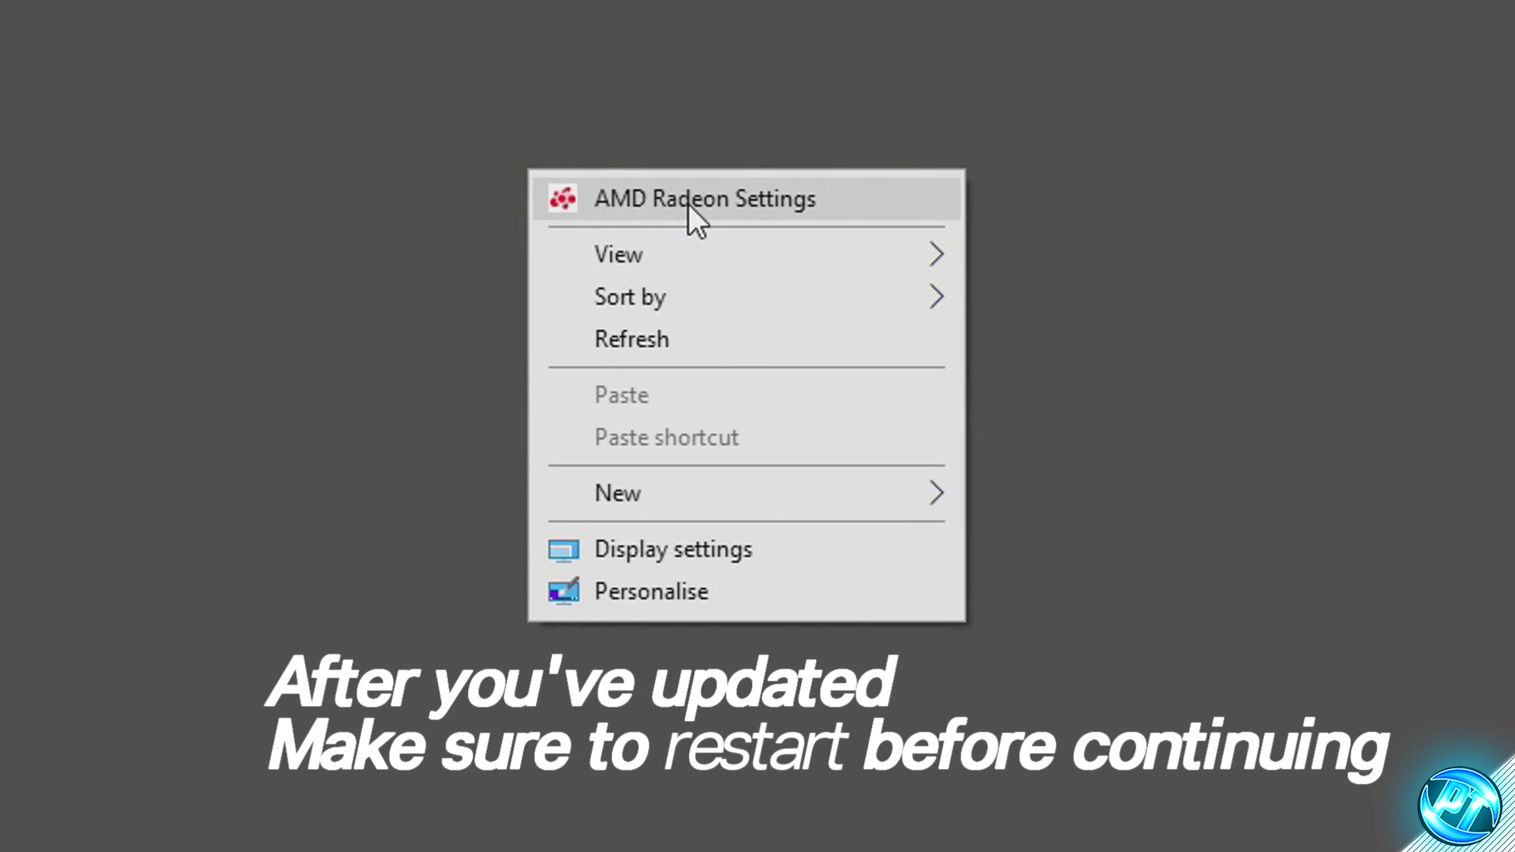
{"action": "left_click", "coordinate": [693, 167]}
{"action": "right_click", "coordinate": [639, 298]}
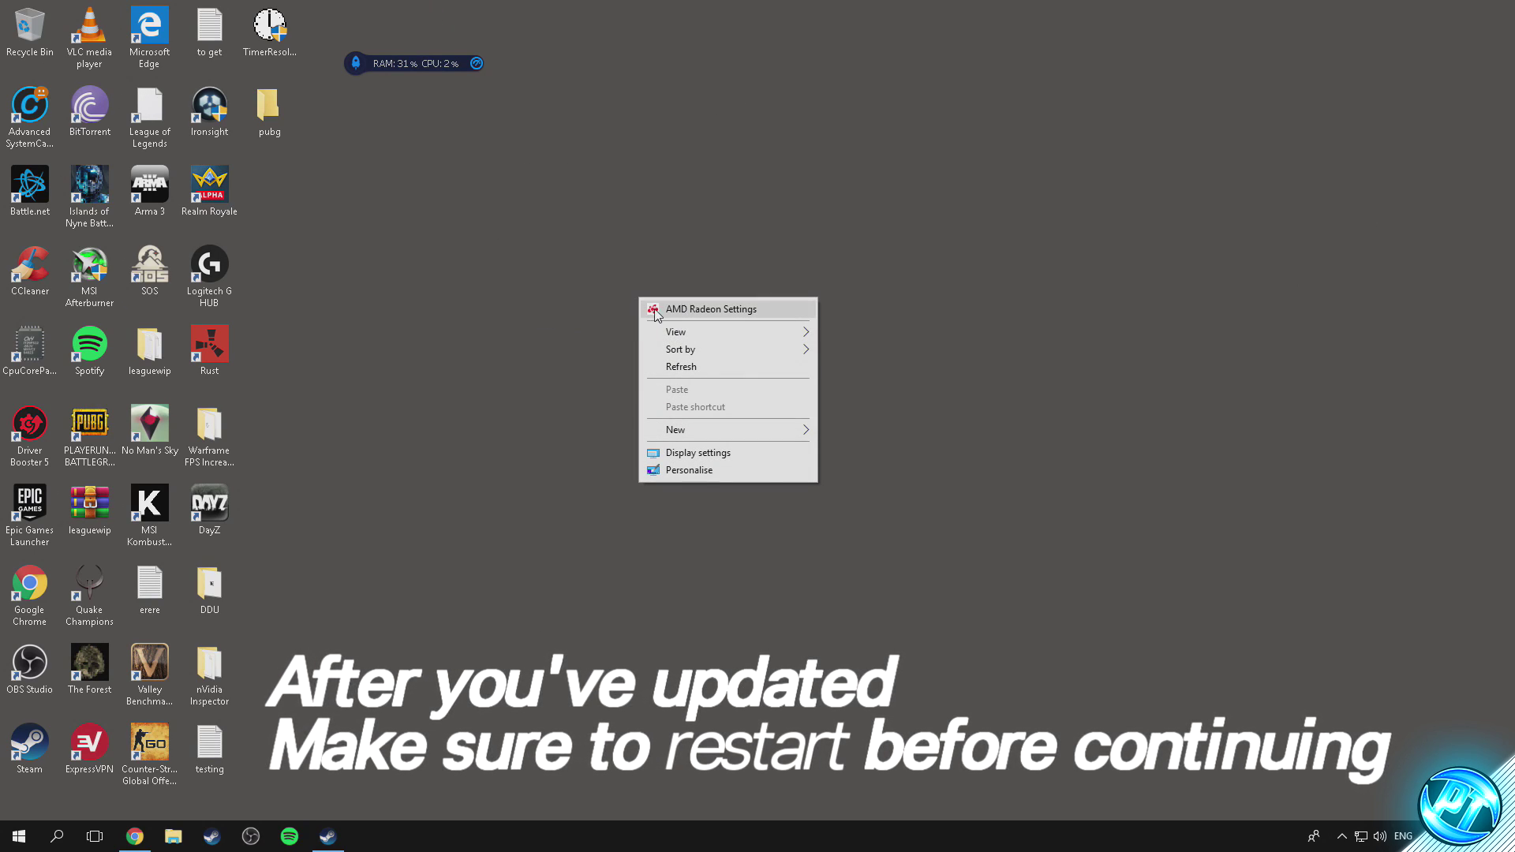
{"action": "left_click", "coordinate": [636, 264]}
{"action": "right_click", "coordinate": [639, 298]}
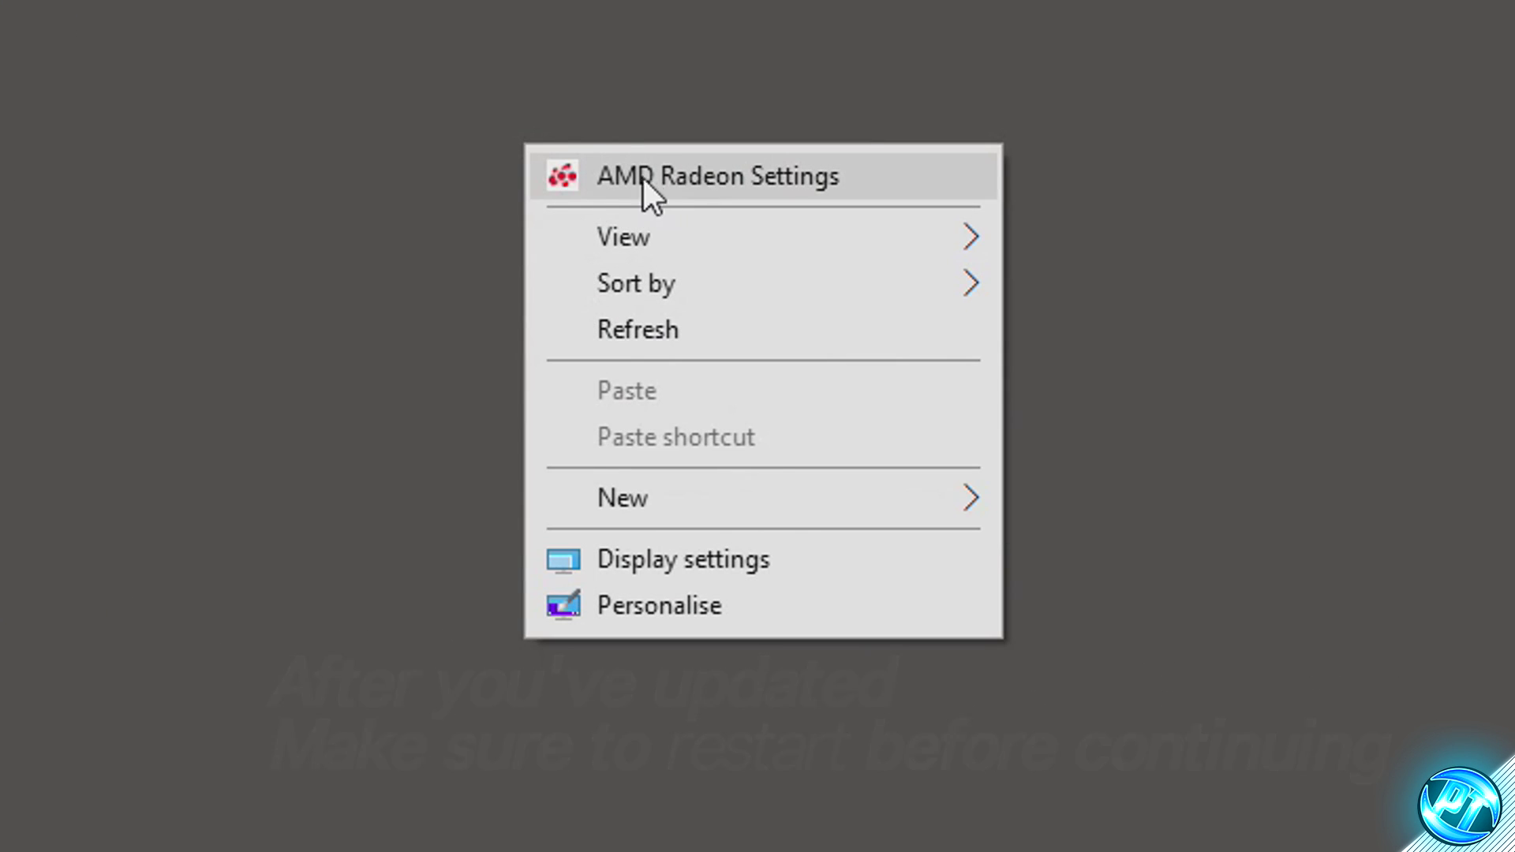
{"action": "left_click", "coordinate": [693, 187]}
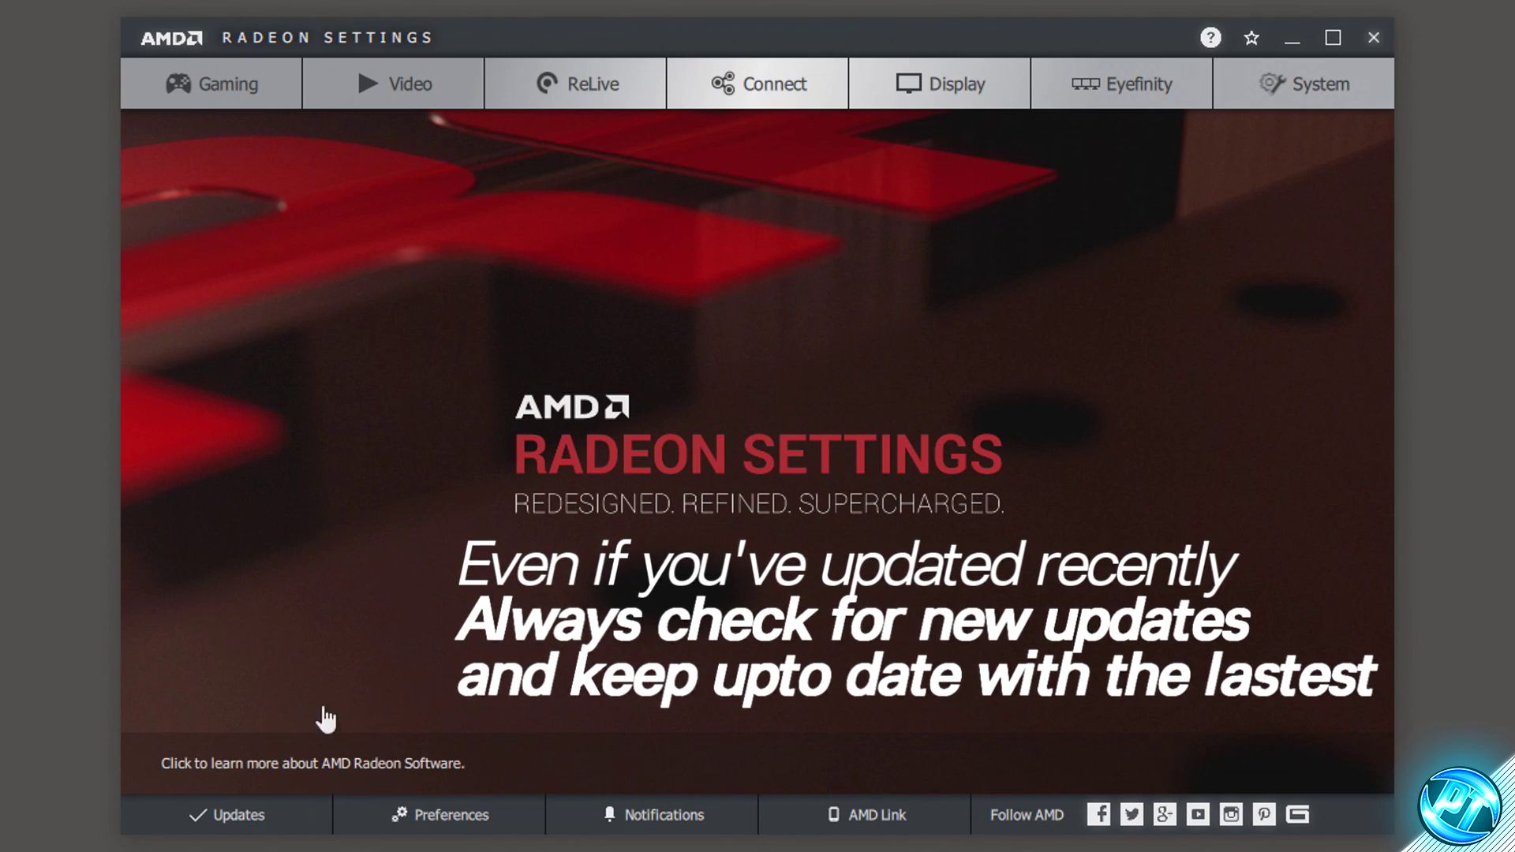
Check for driver updates: recommended 18.5.1 matches the installed driver, optional 18.7.1 is available.
{"action": "left_click", "coordinate": [239, 813]}
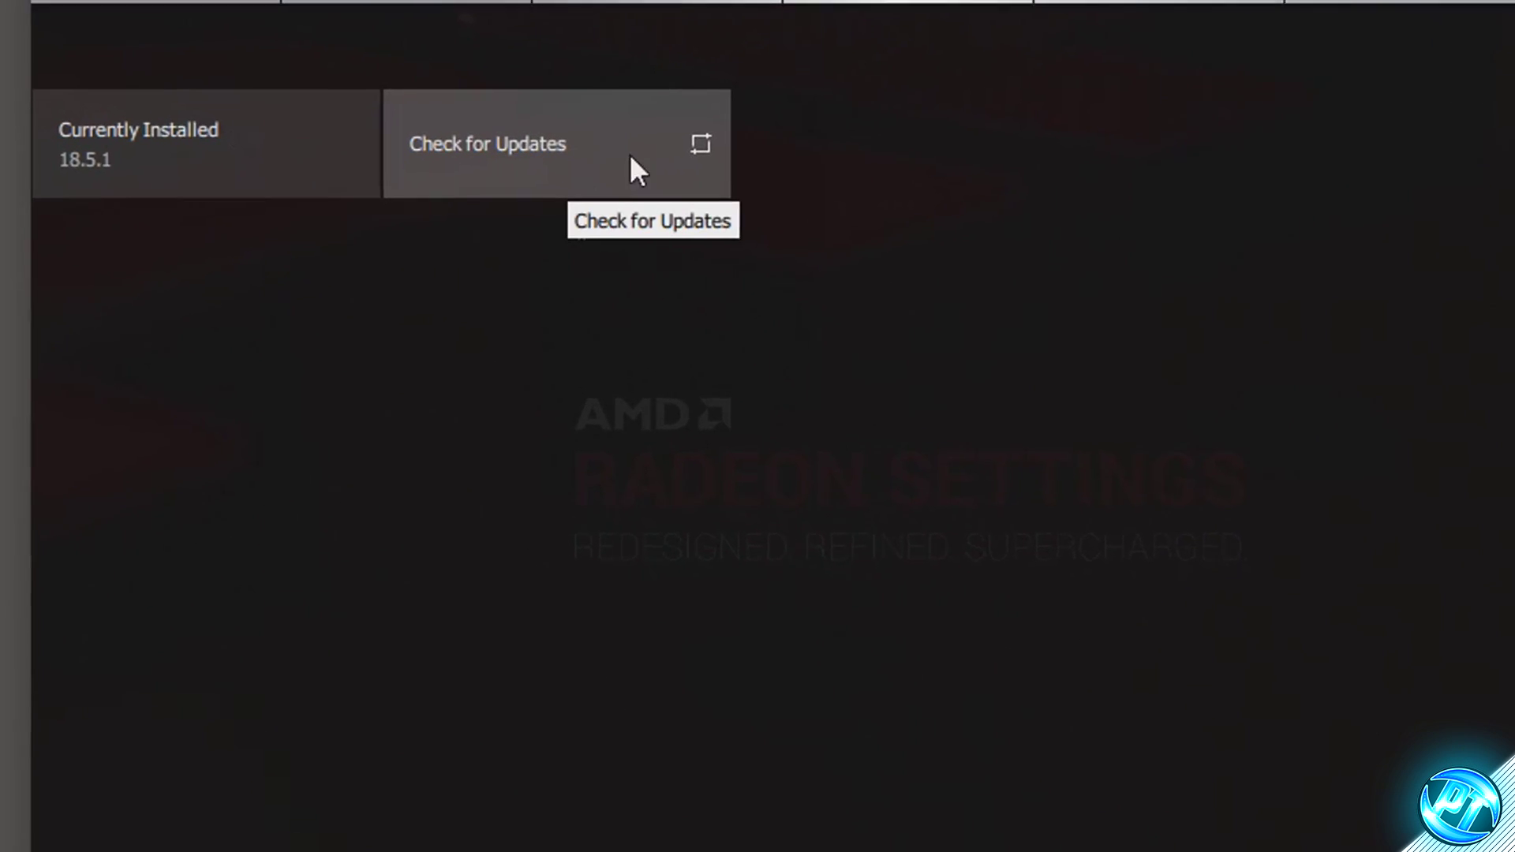
{"action": "left_click", "coordinate": [624, 128]}
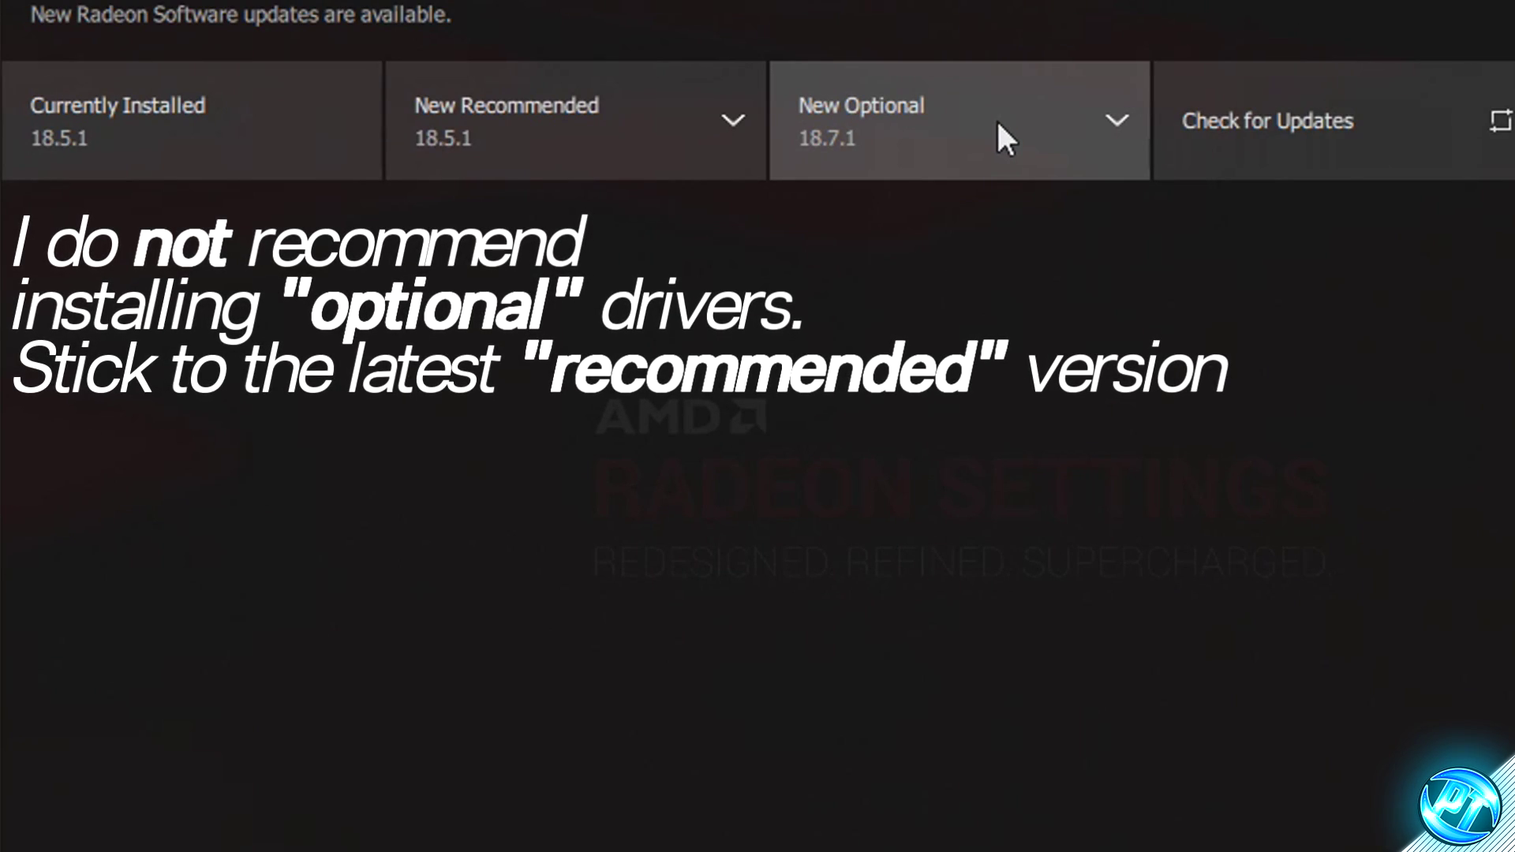
{"action": "left_click", "coordinate": [551, 112]}
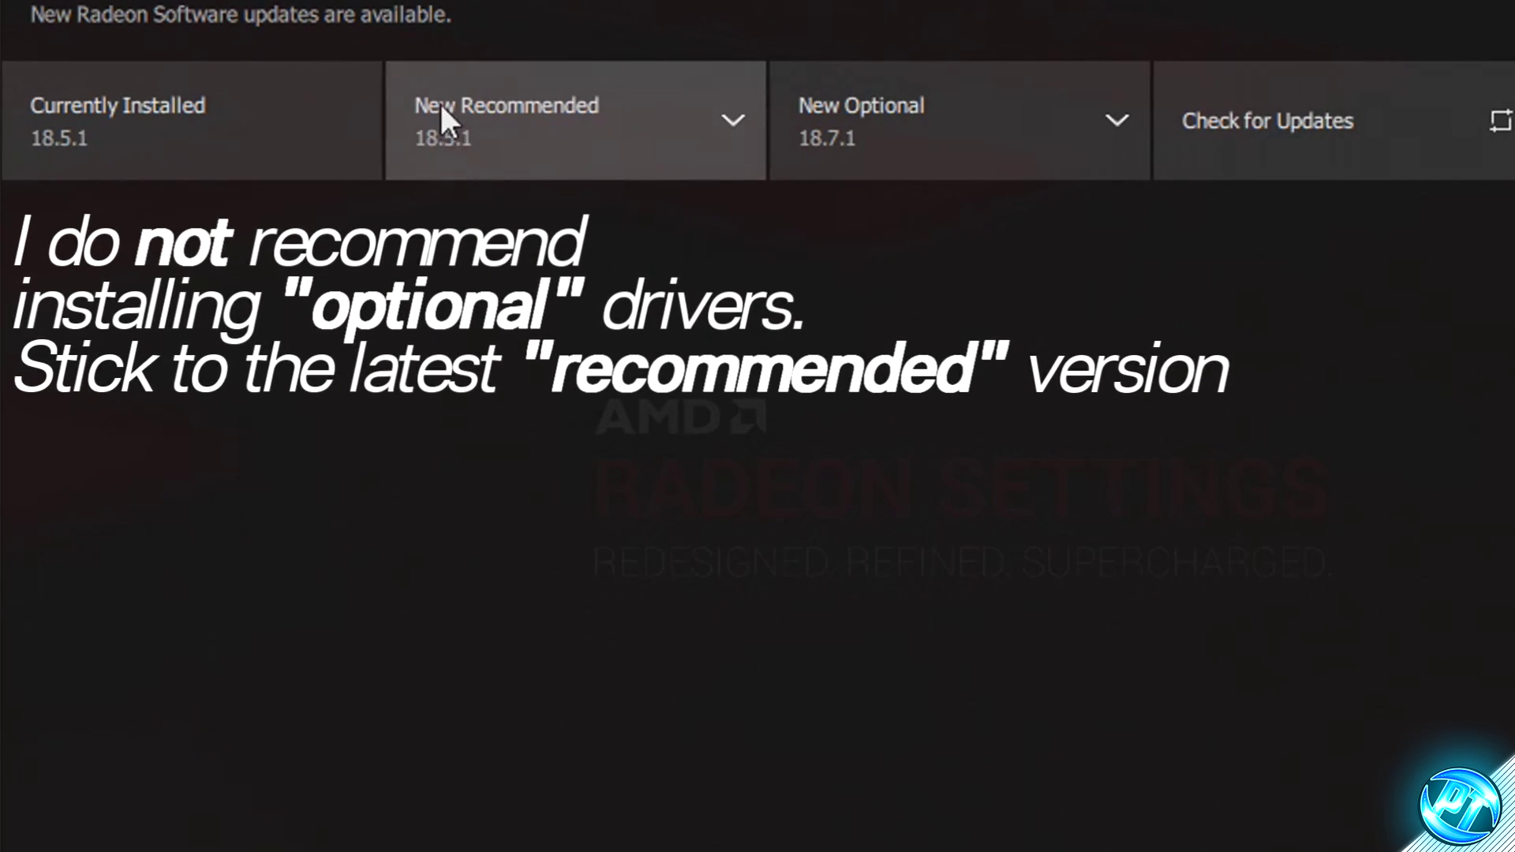
{"action": "left_click", "coordinate": [732, 123]}
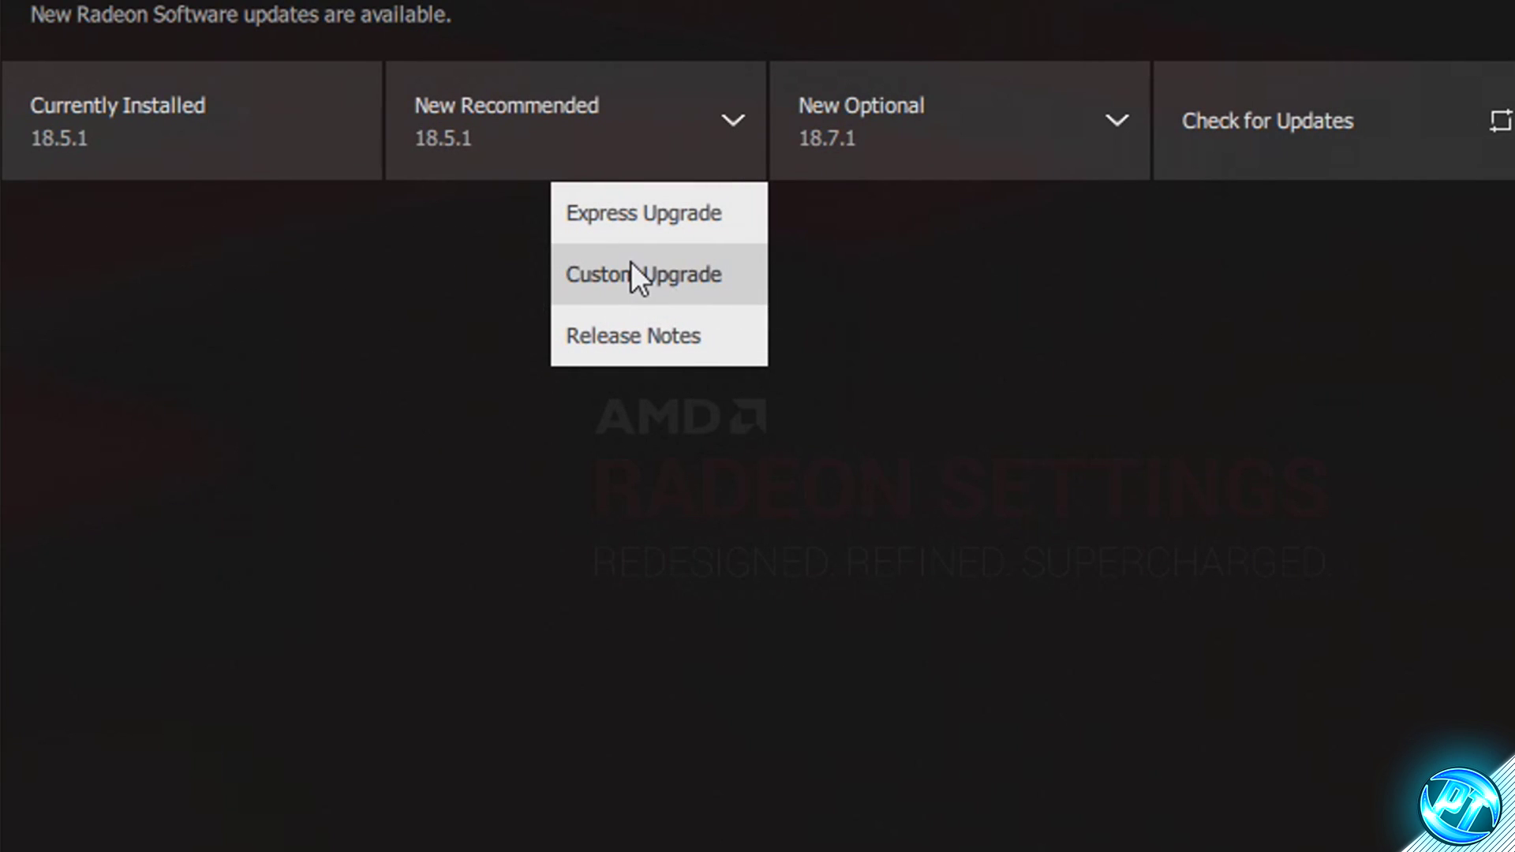
{"action": "left_click", "coordinate": [244, 286]}
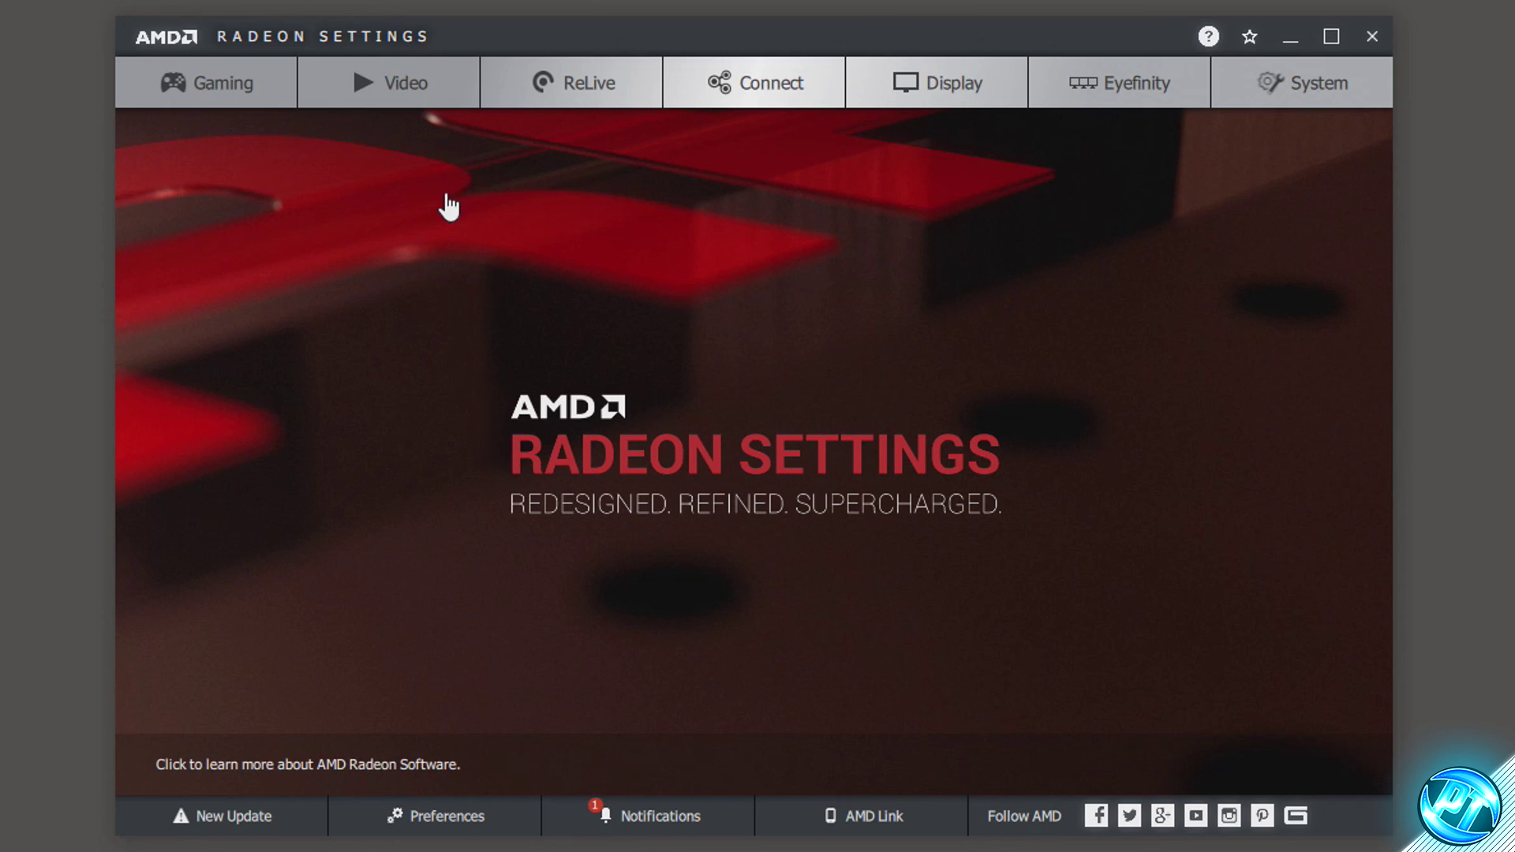
Reset the Global Graphics settings to their defaults.
{"action": "left_click", "coordinate": [196, 78]}
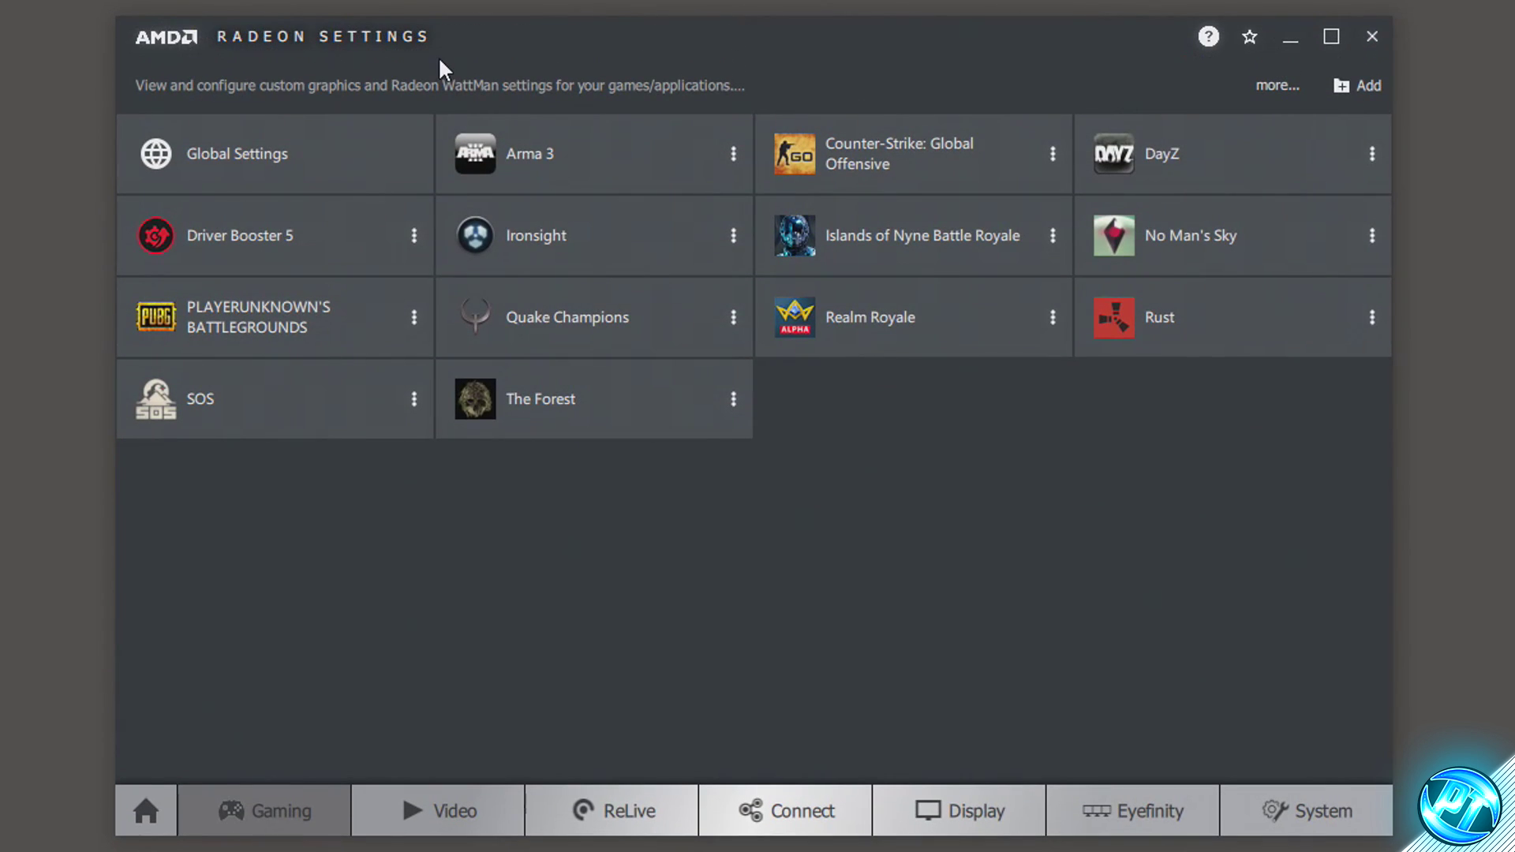
{"action": "left_click", "coordinate": [302, 158]}
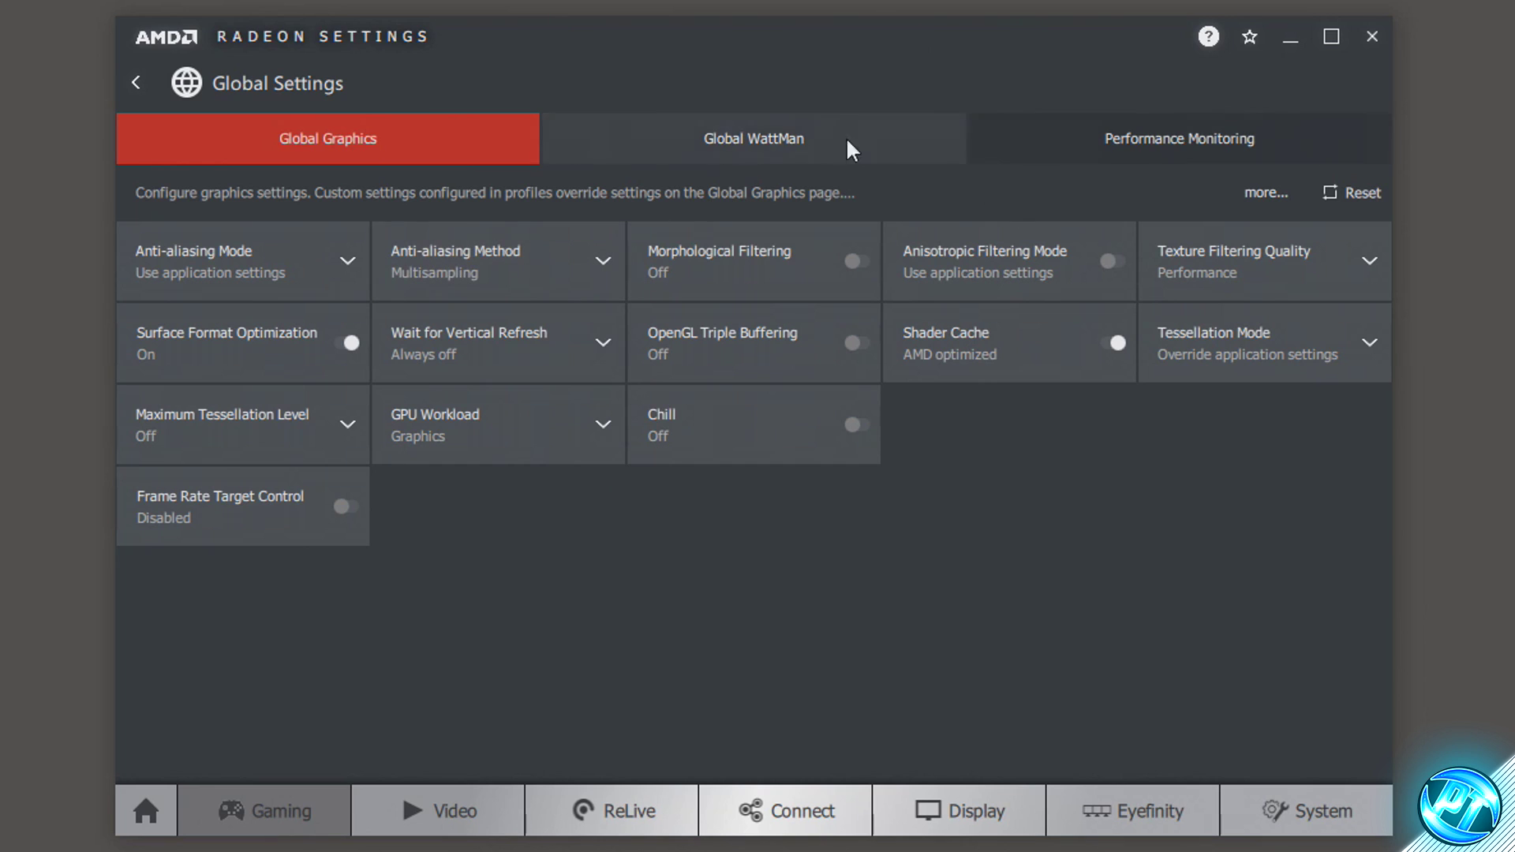
{"action": "left_click", "coordinate": [1348, 188]}
{"action": "left_click", "coordinate": [1383, 243]}
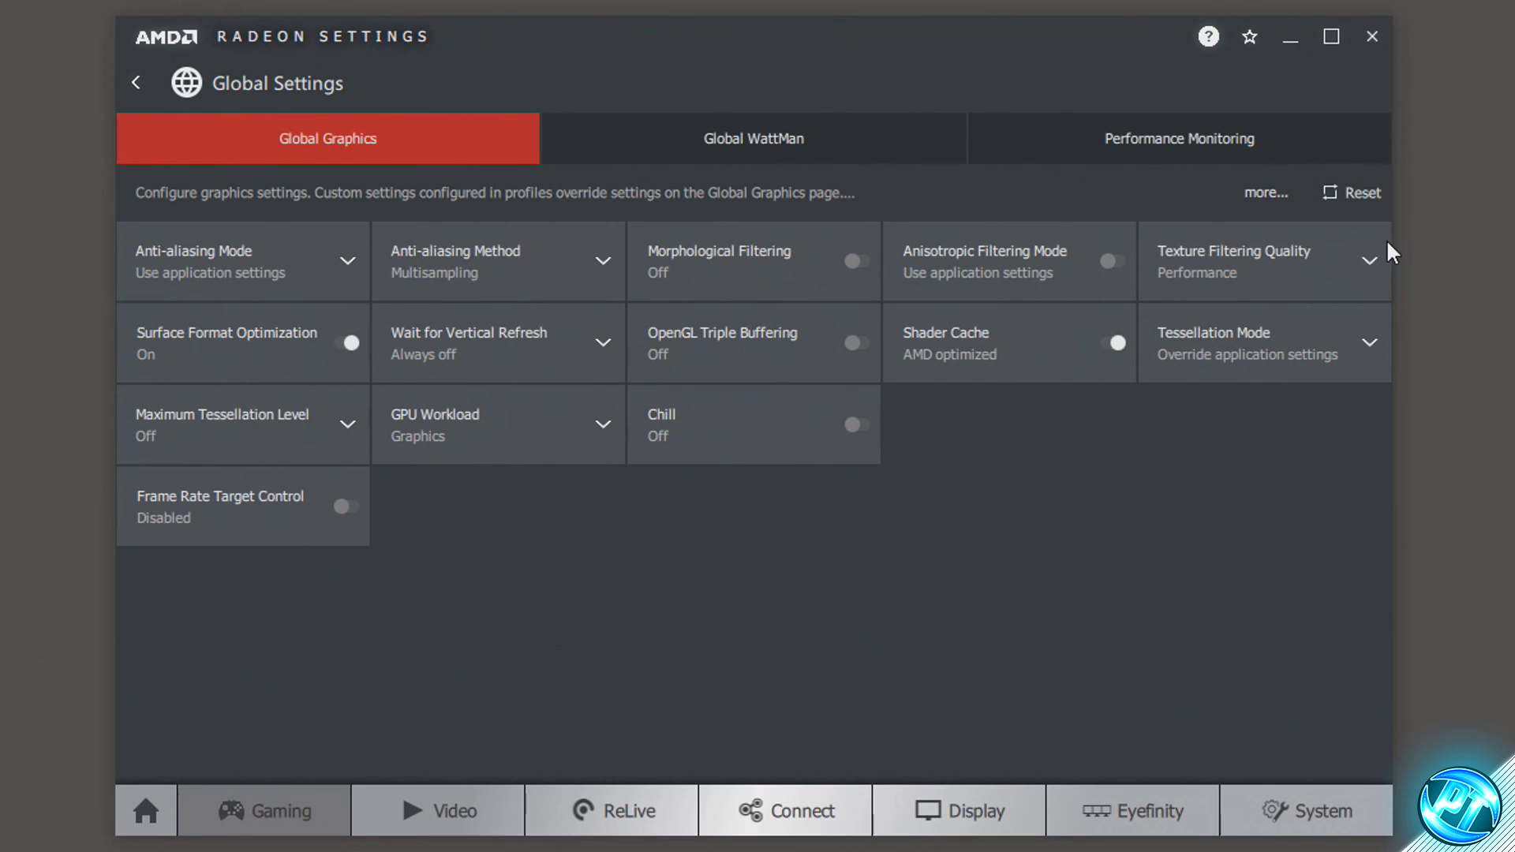
{"action": "left_click", "coordinate": [983, 491]}
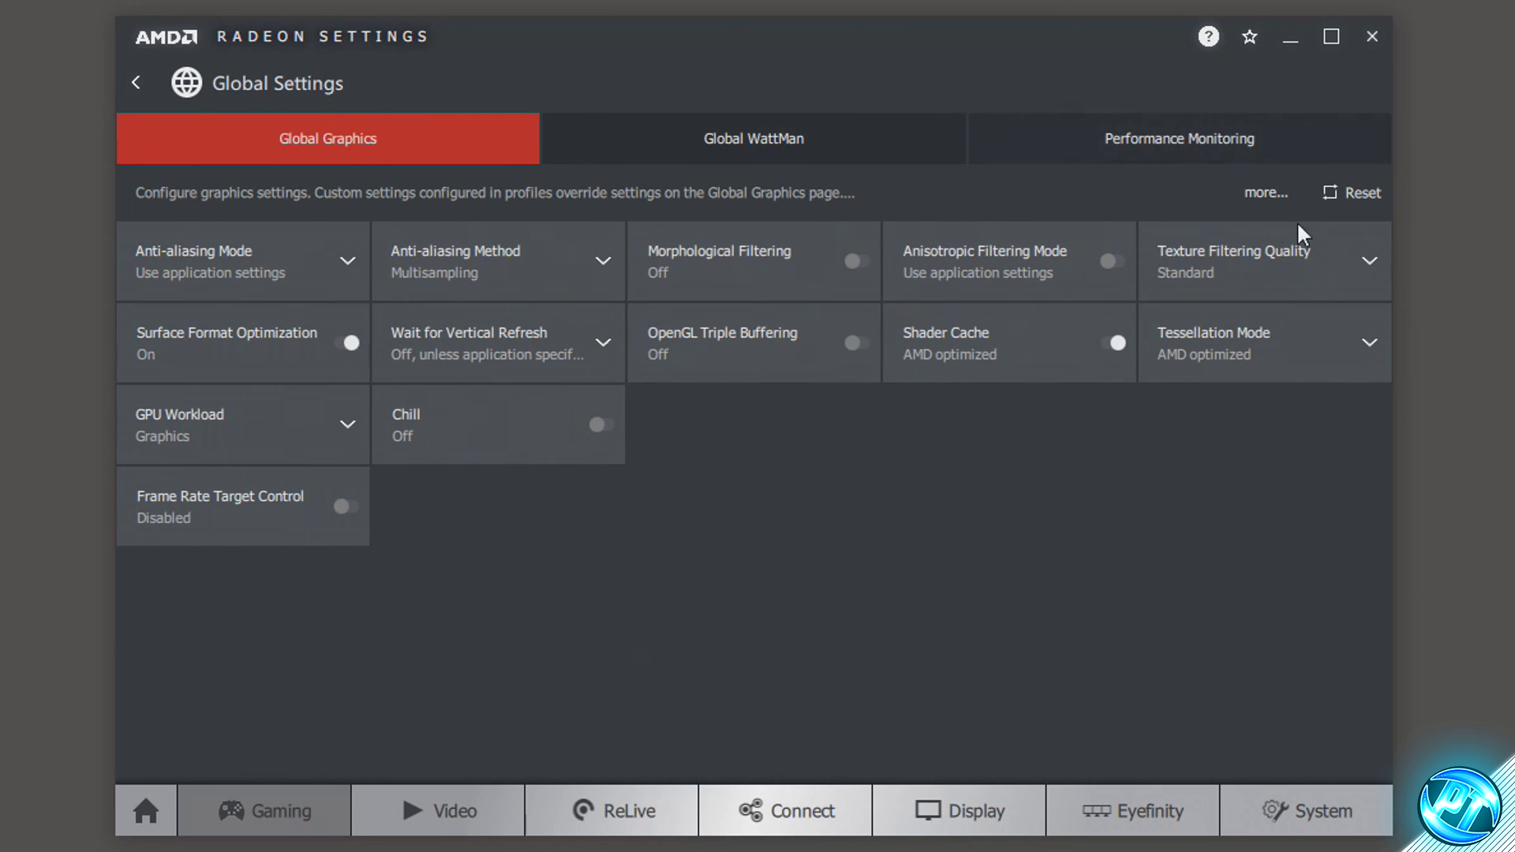
Clear the shader cache.
{"action": "left_click", "coordinate": [1380, 192]}
{"action": "left_click", "coordinate": [1351, 281]}
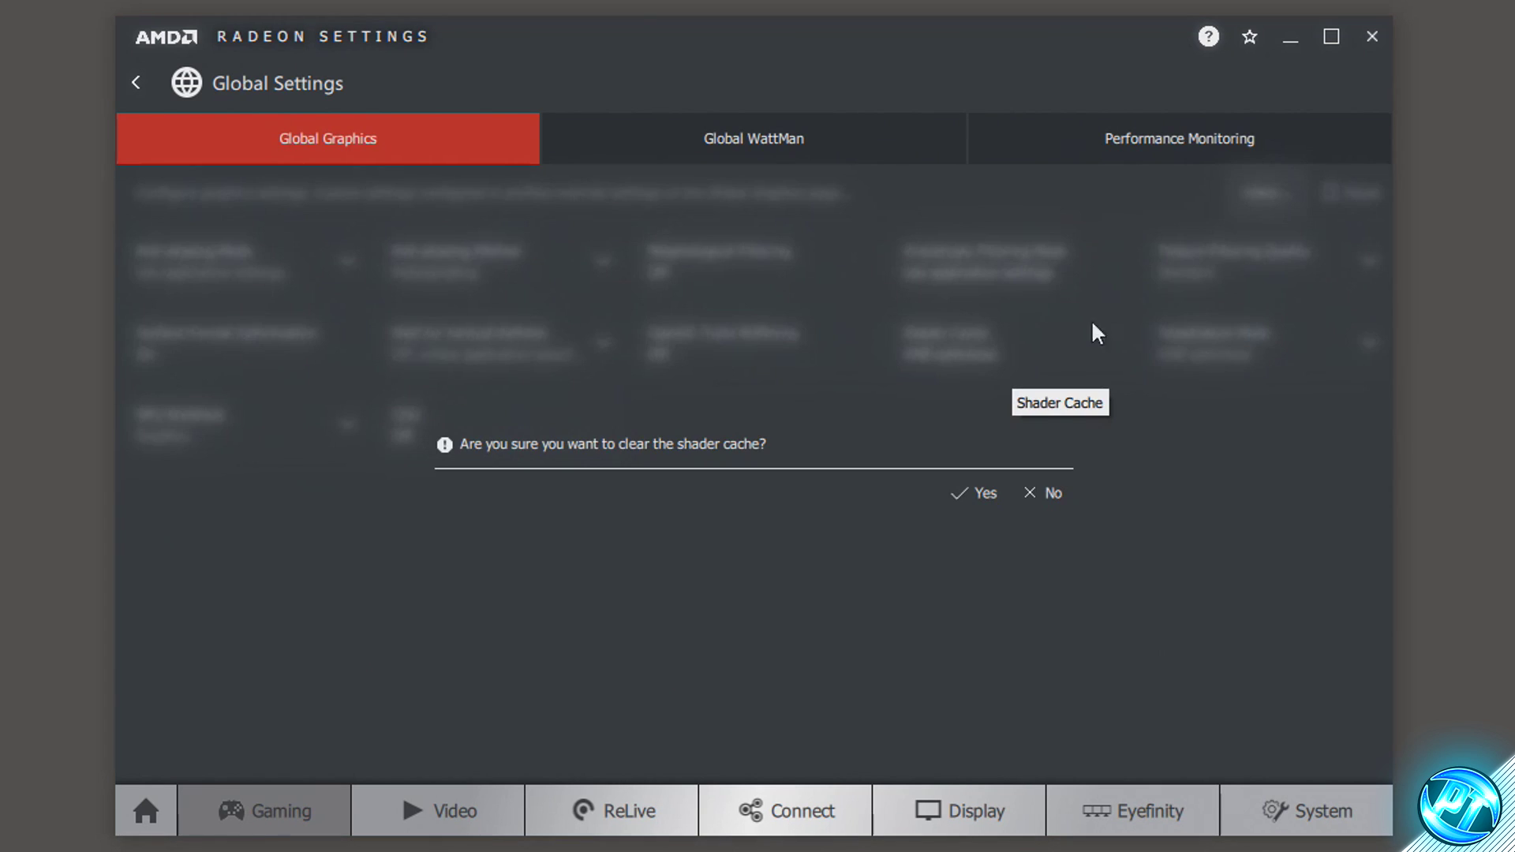
{"action": "left_click", "coordinate": [963, 502]}
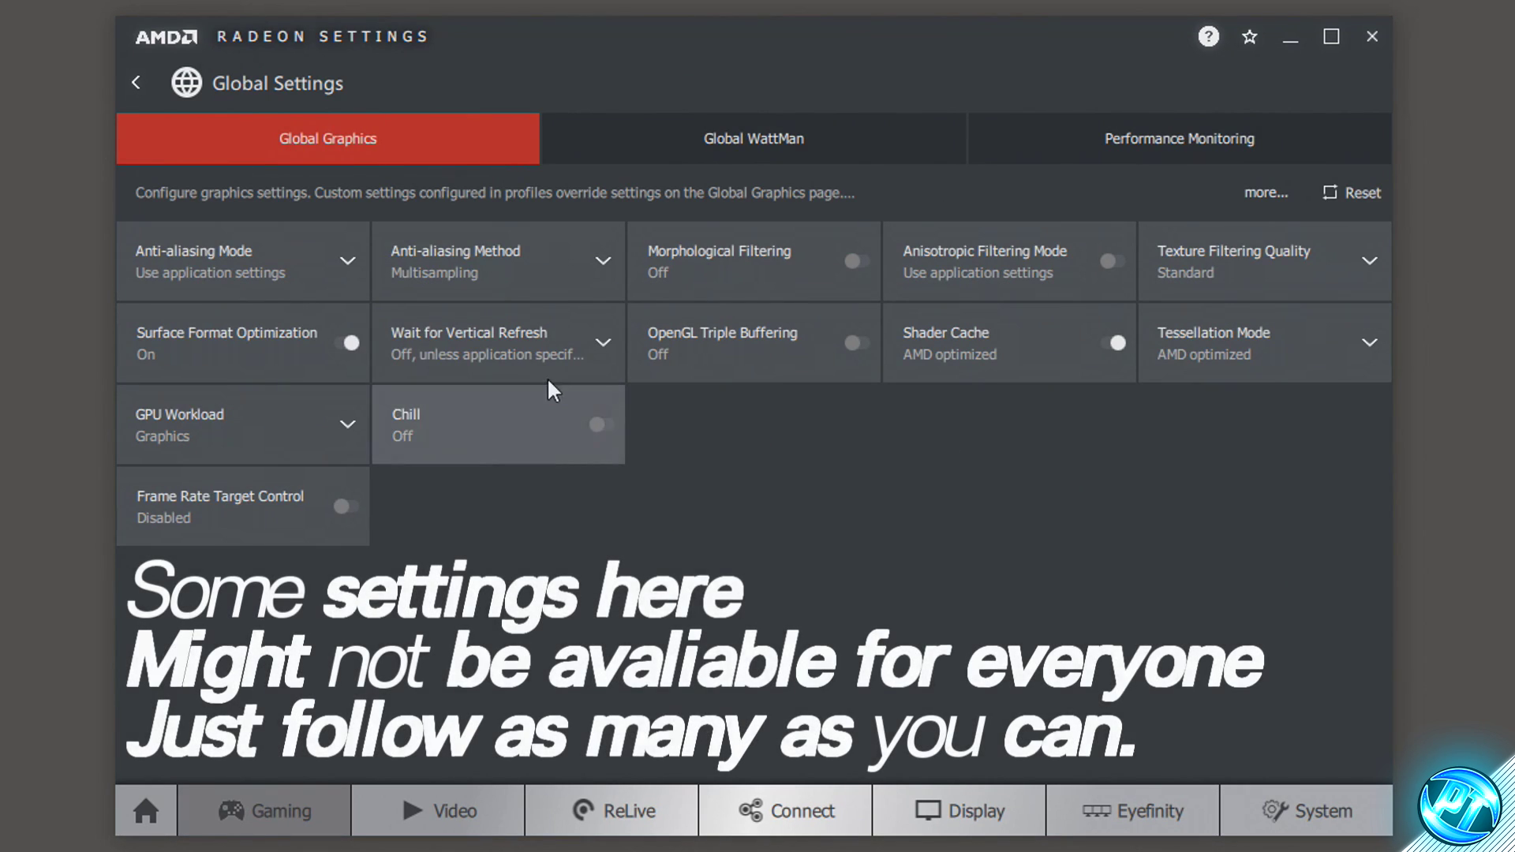
Keep anti-aliasing on Multisampling with application settings, and leave Morphological and anisotropic filtering off.
{"action": "left_click", "coordinate": [295, 259]}
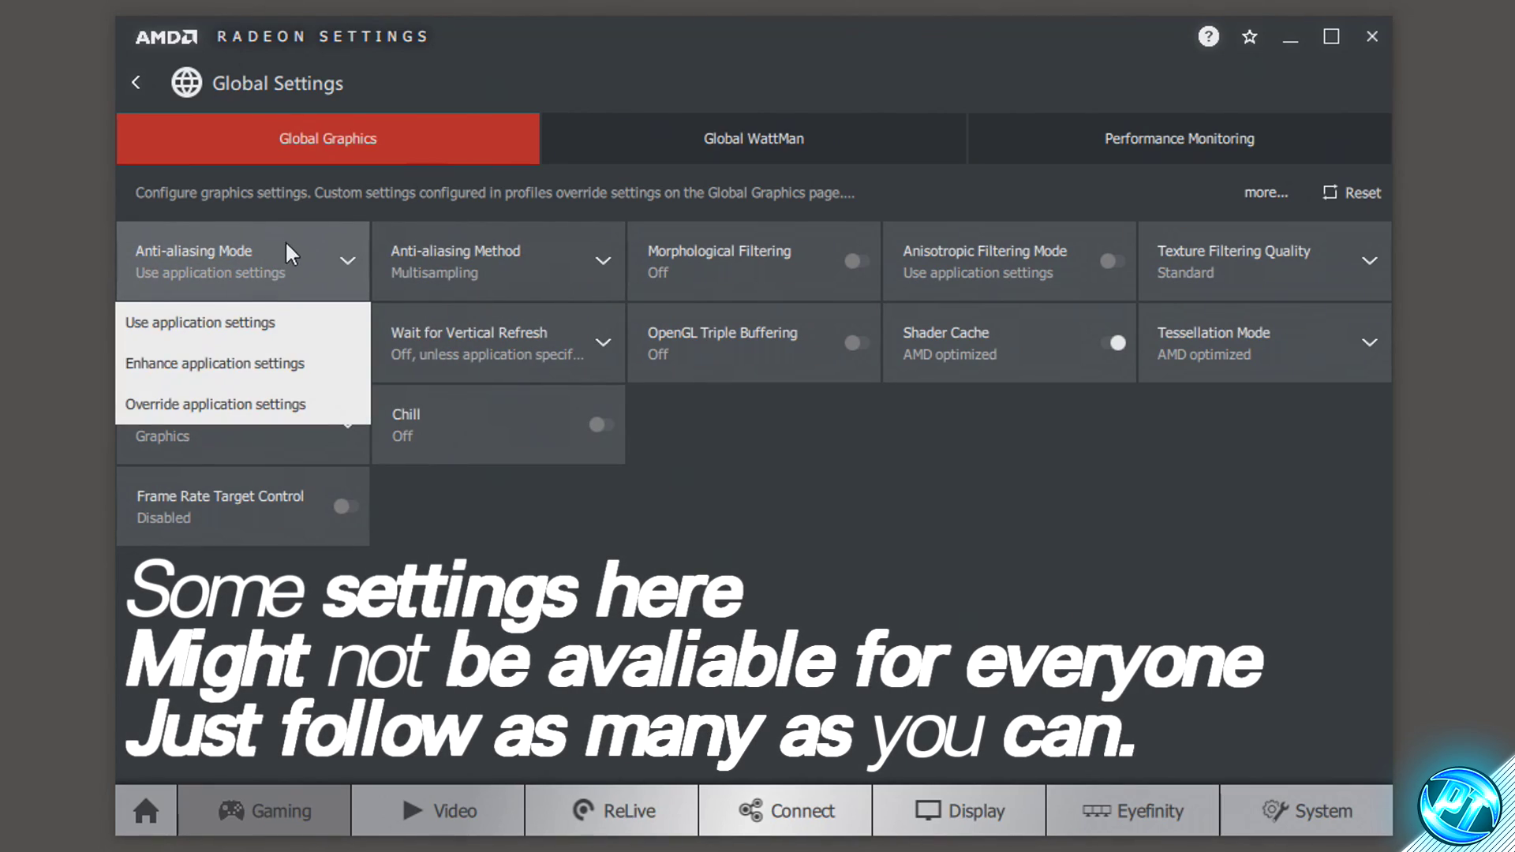
{"action": "left_click", "coordinate": [239, 335]}
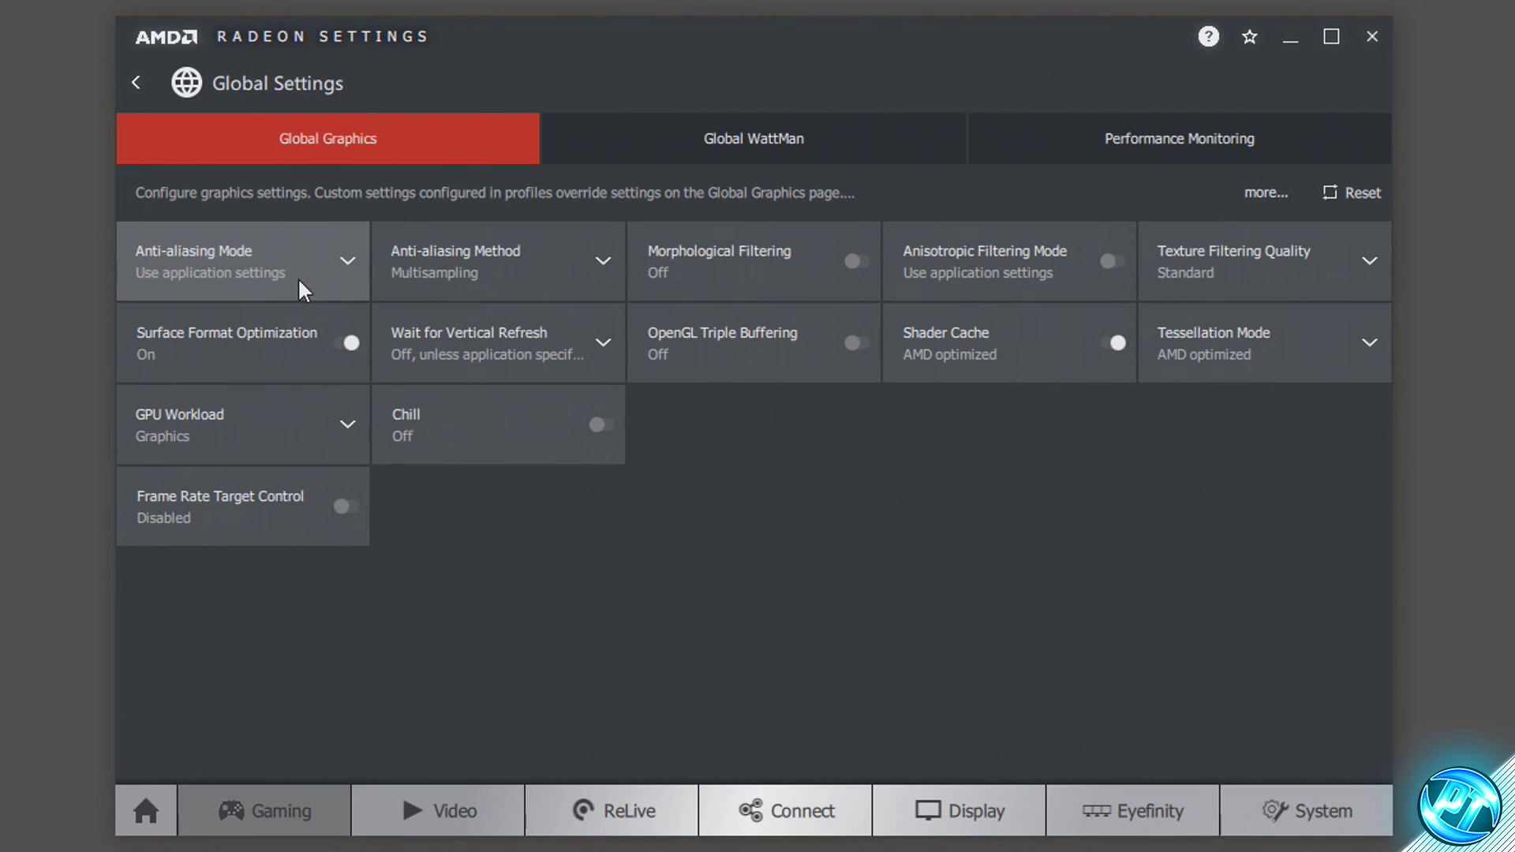
{"action": "left_click", "coordinate": [564, 264]}
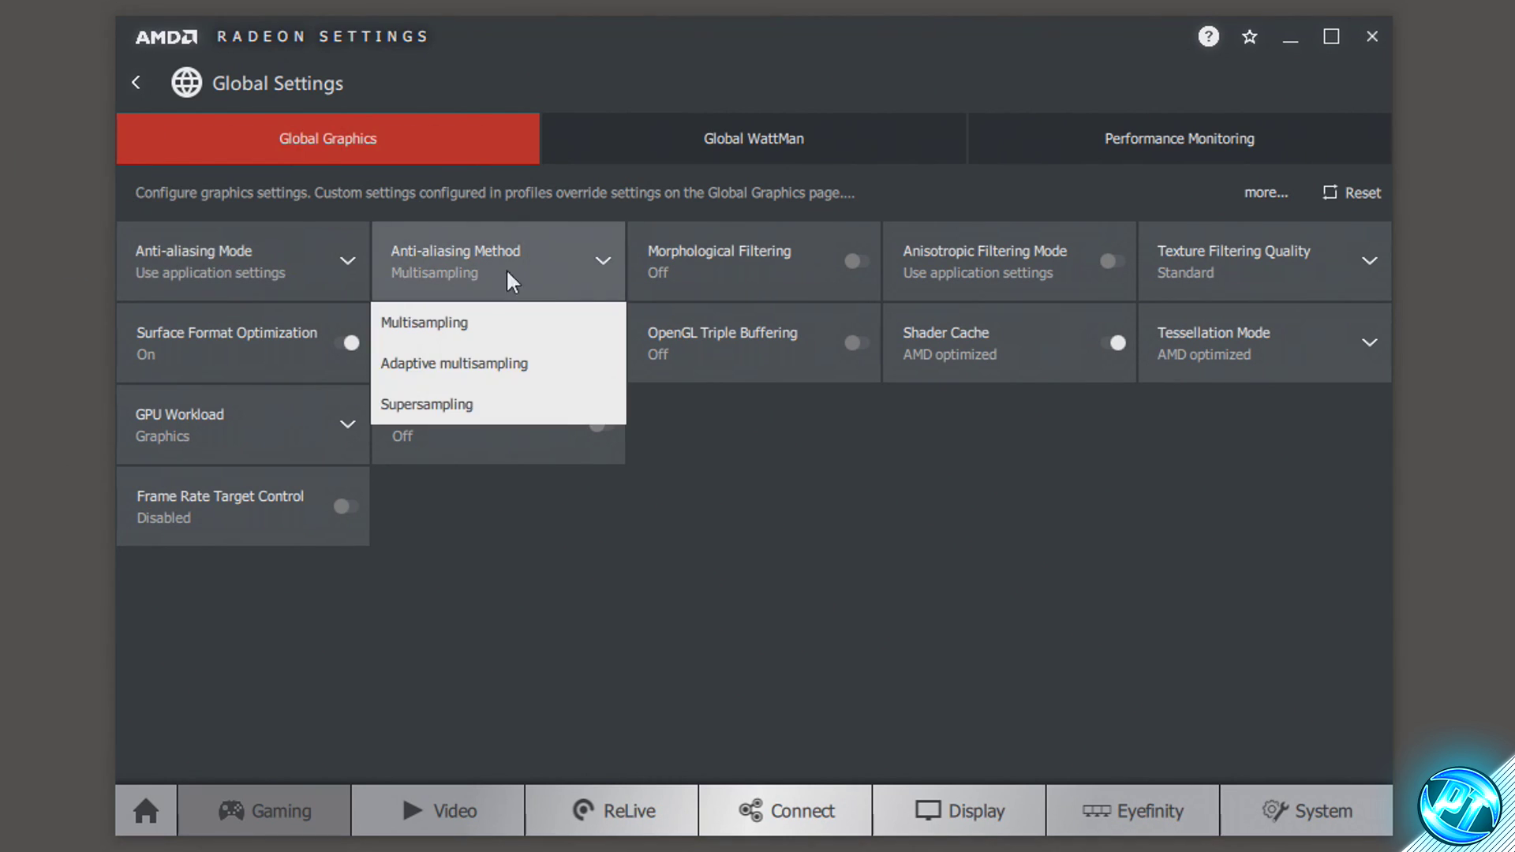
{"action": "left_click", "coordinate": [439, 320]}
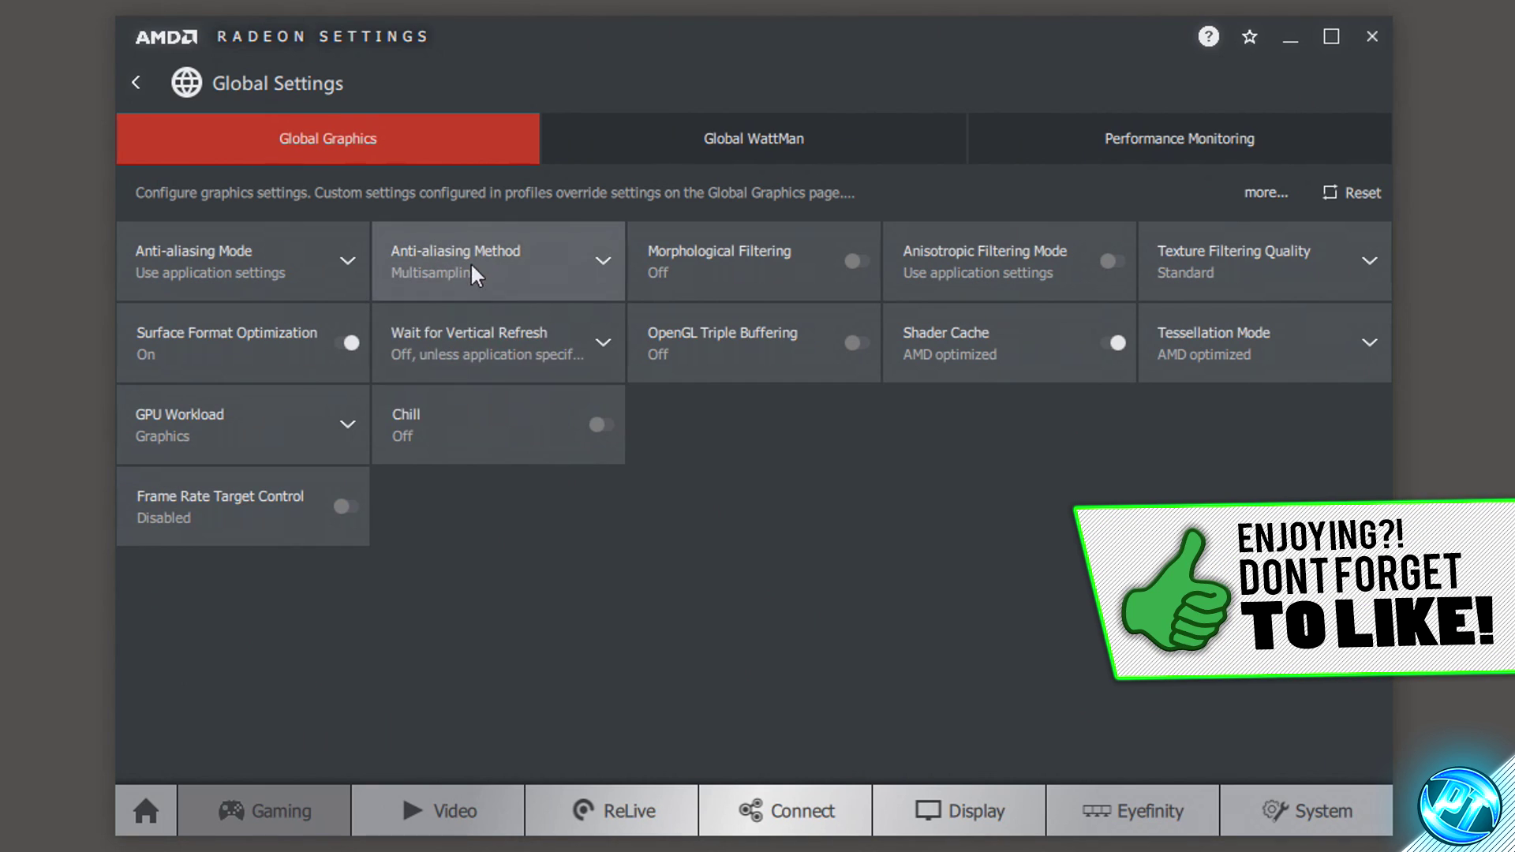
{"action": "left_click", "coordinate": [814, 255]}
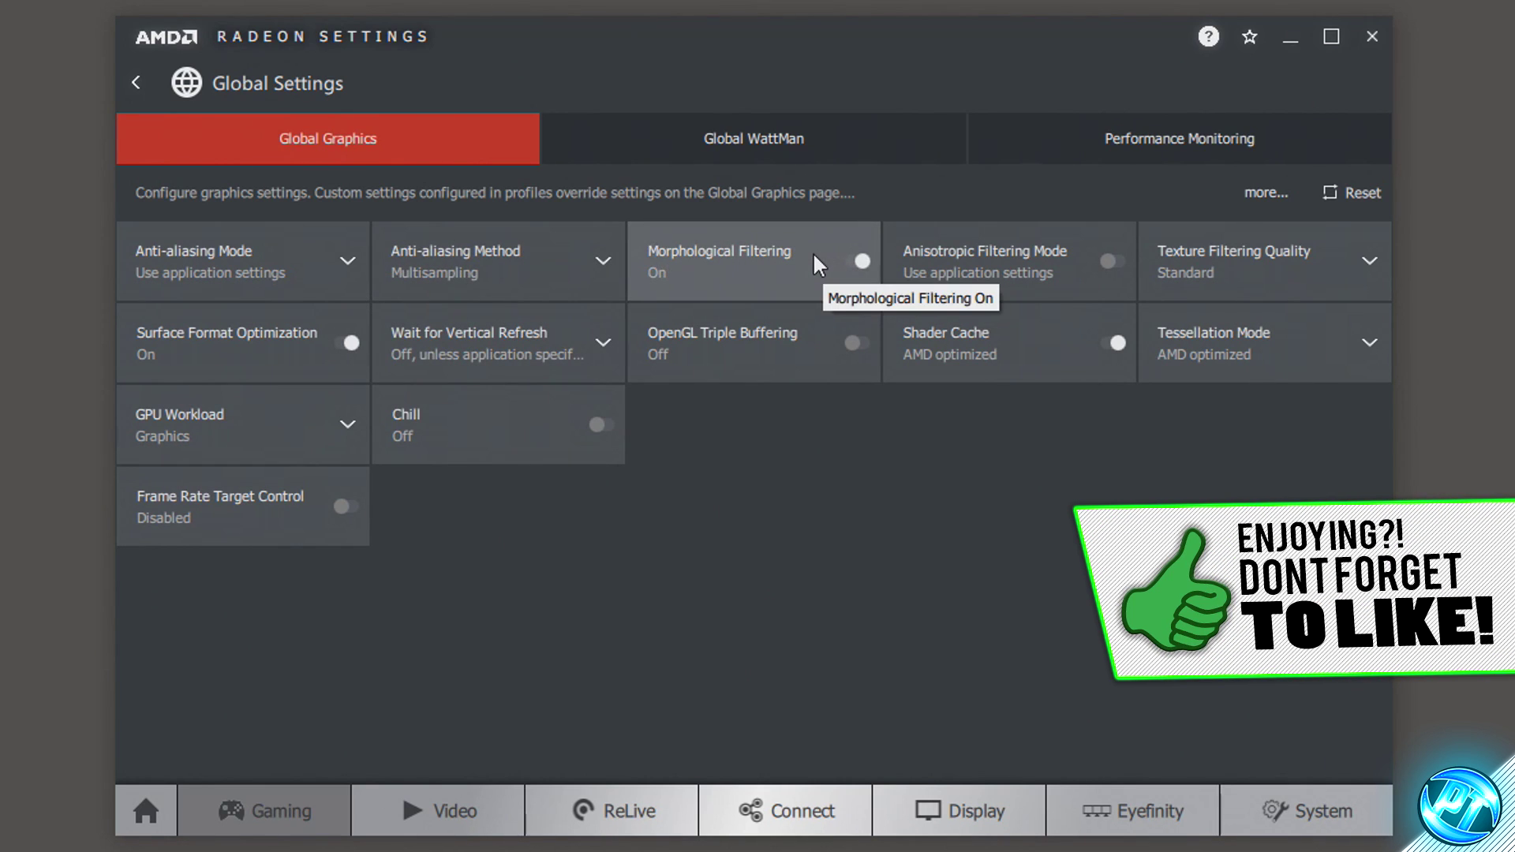
{"action": "left_click", "coordinate": [813, 255]}
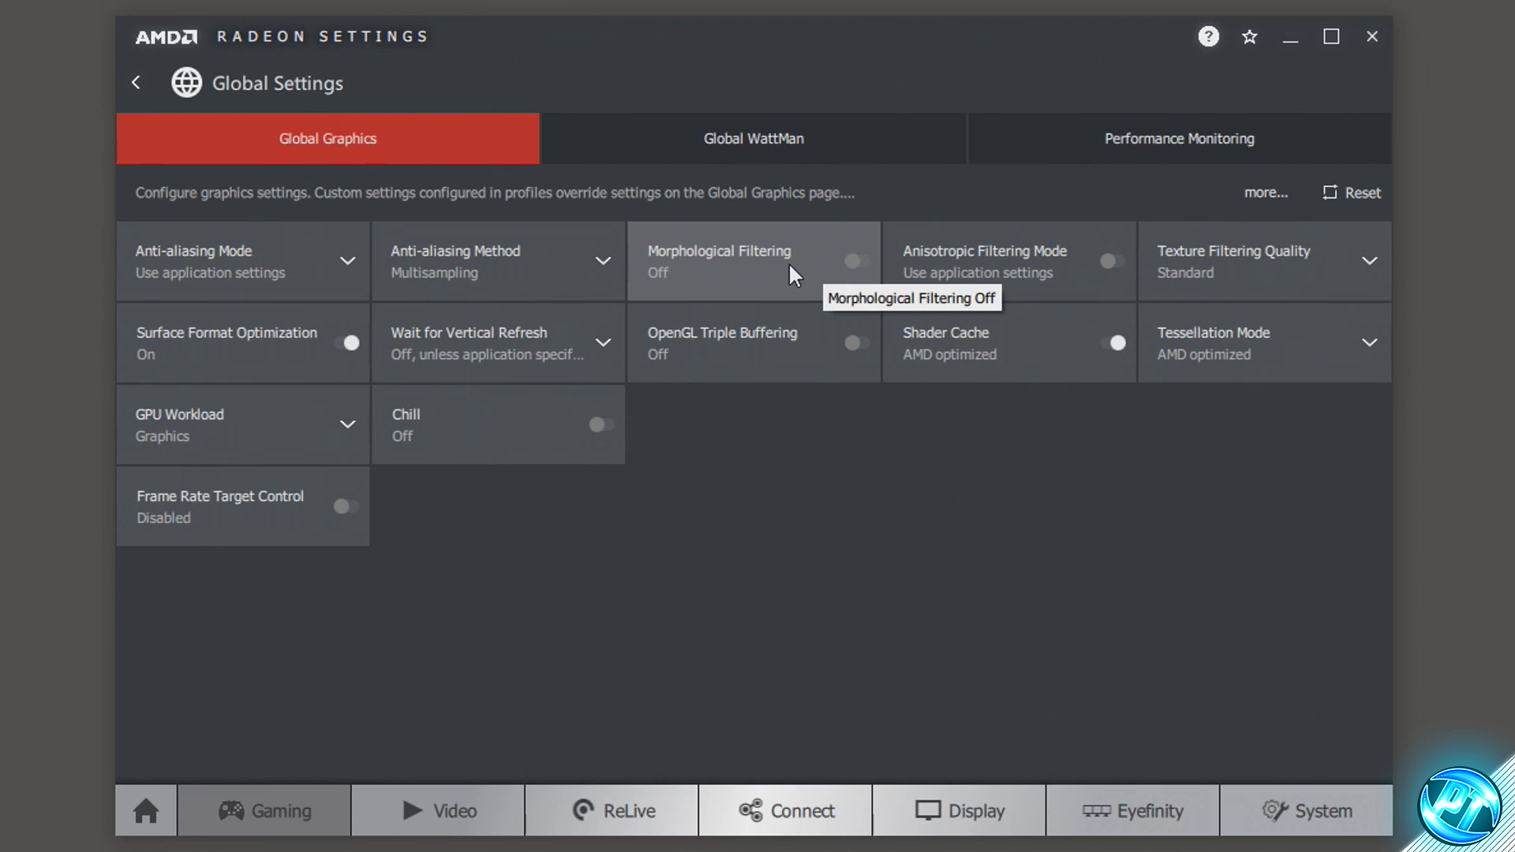
{"action": "left_click", "coordinate": [1087, 263]}
{"action": "left_click", "coordinate": [1089, 265]}
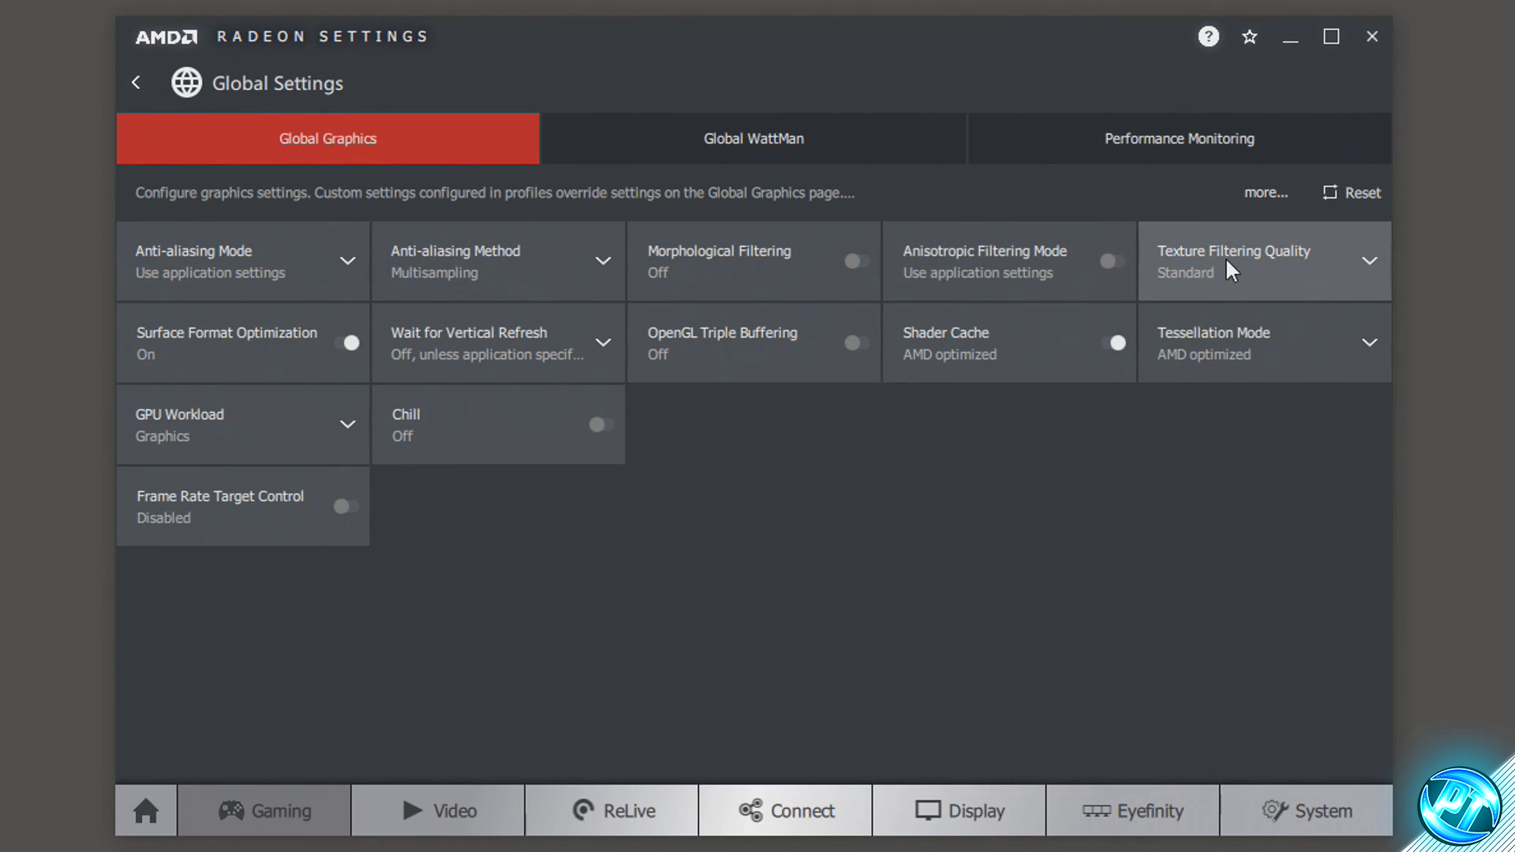
Set Texture Filtering Quality to Performance, Surface Format Optimization on, and Vertical Refresh Always off.
{"action": "left_click", "coordinate": [1271, 258]}
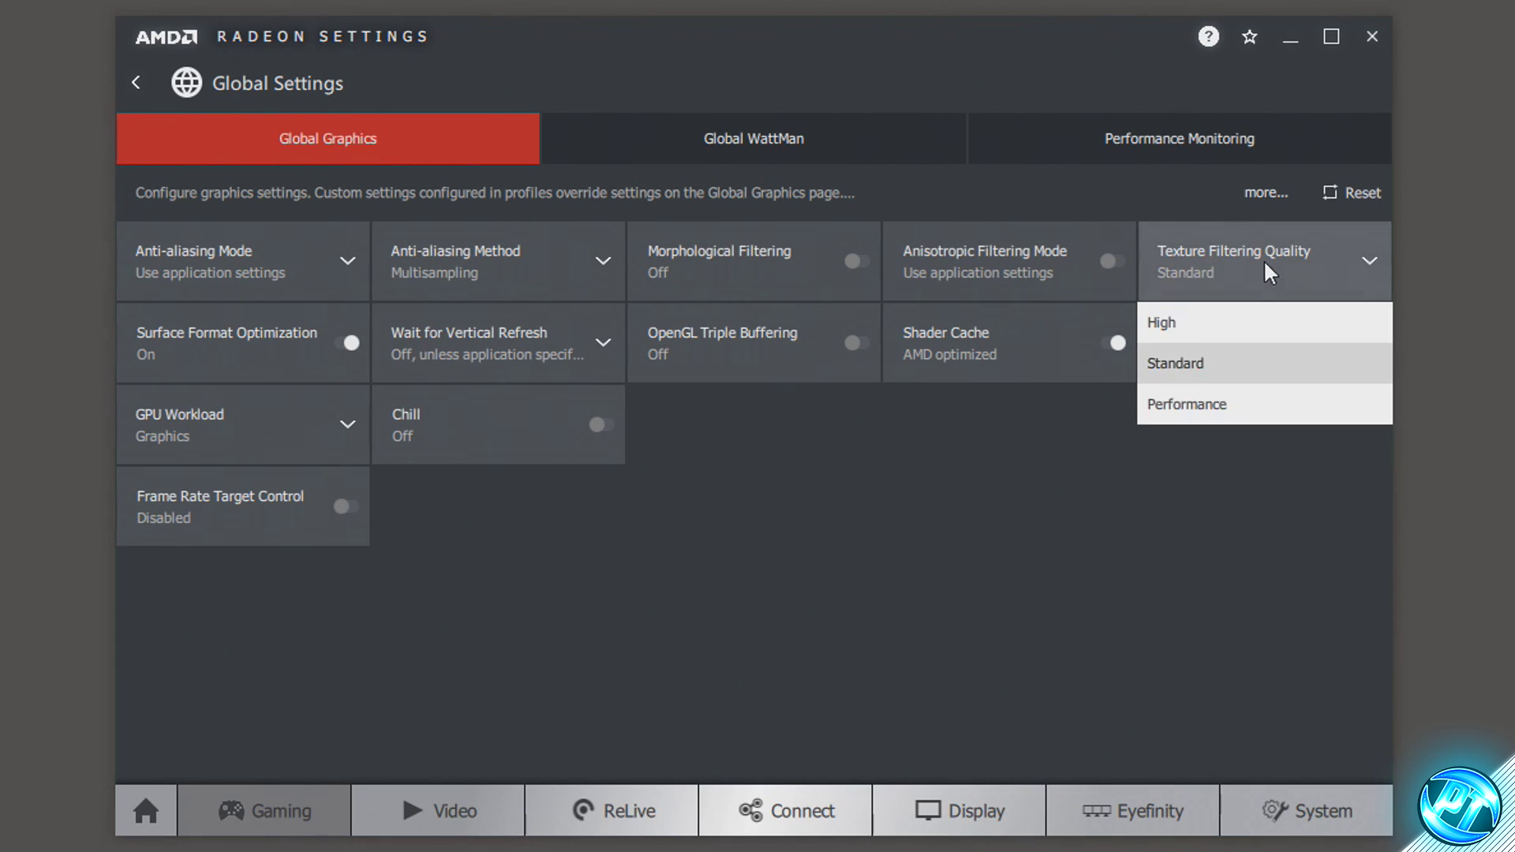
{"action": "left_click", "coordinate": [1226, 401]}
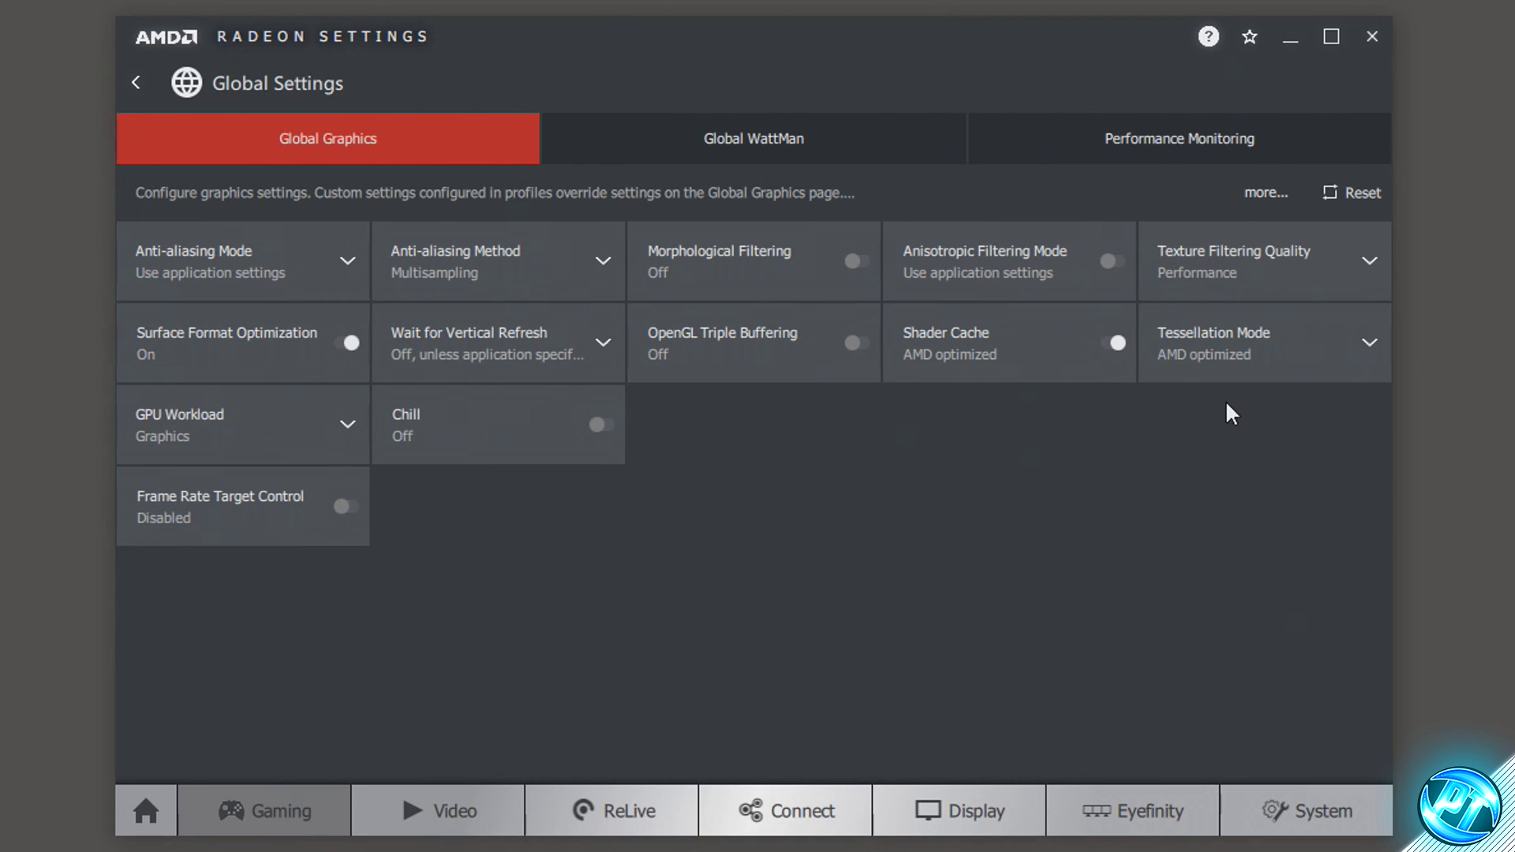
{"action": "left_click", "coordinate": [348, 343]}
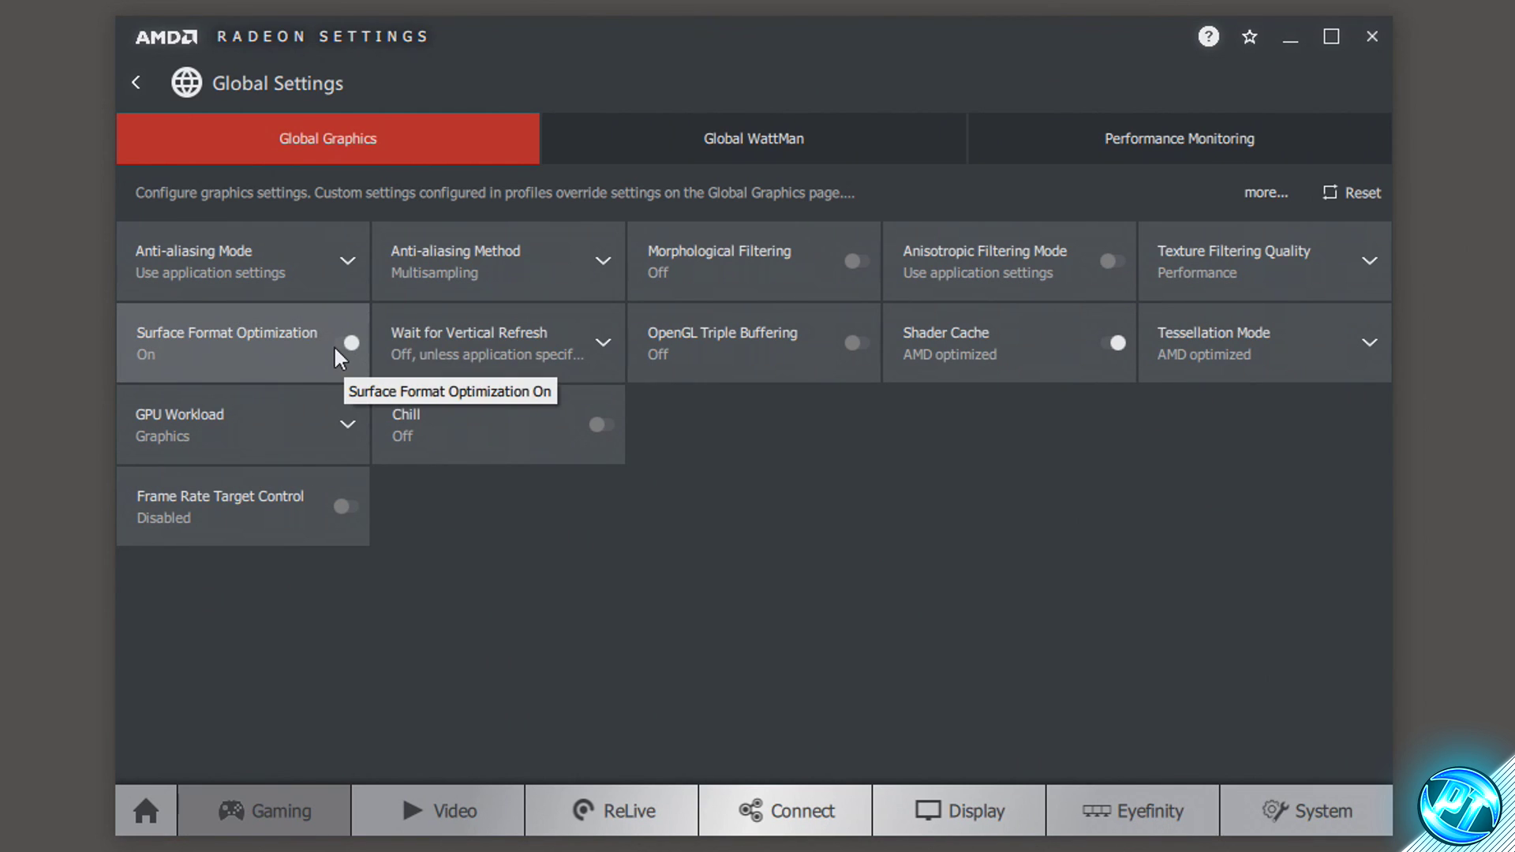
{"action": "left_click", "coordinate": [536, 353]}
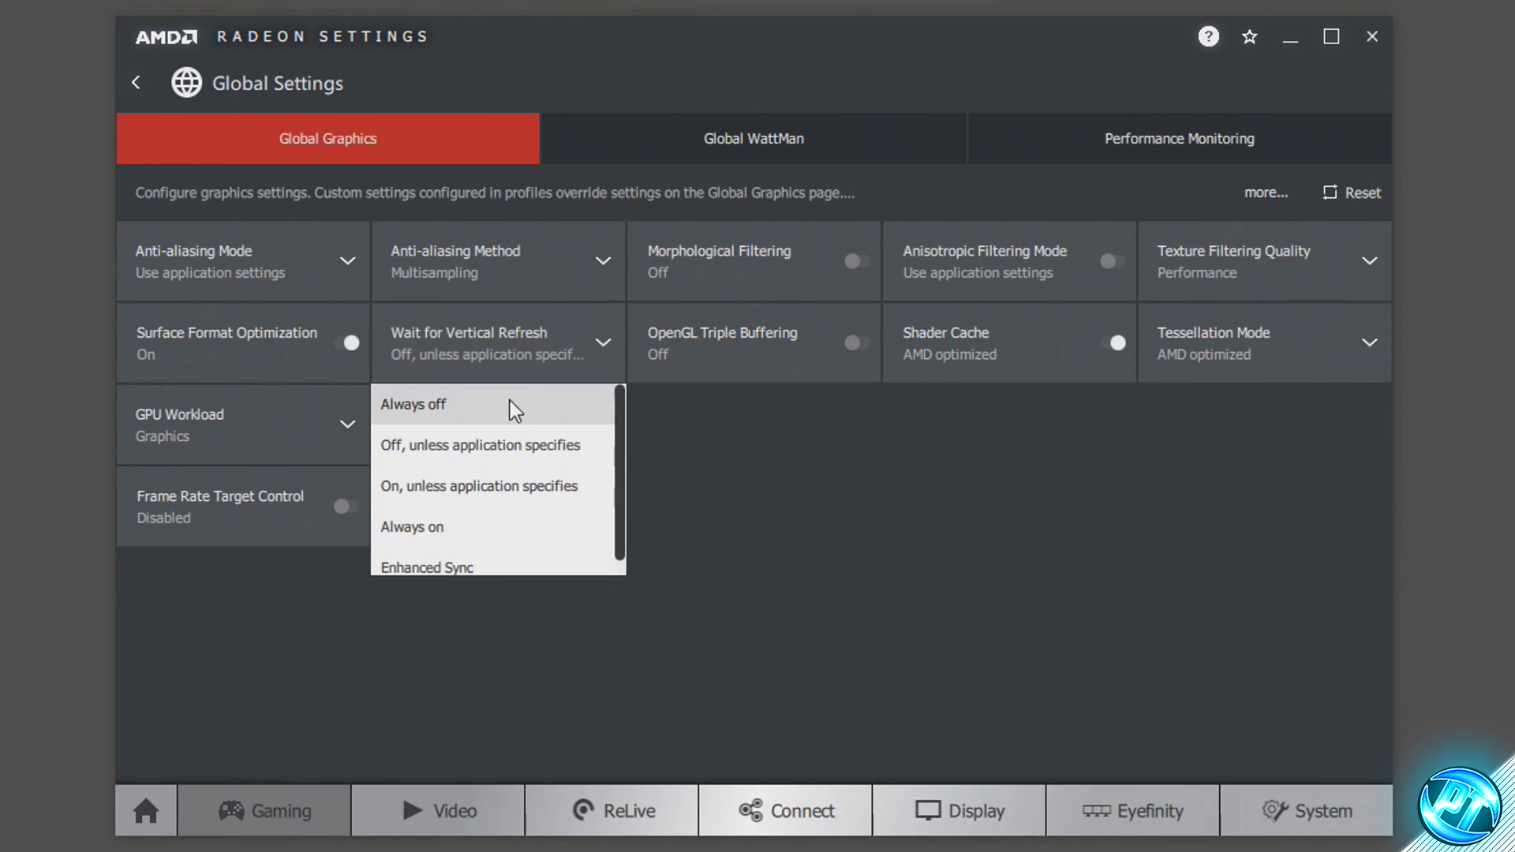
{"action": "left_click", "coordinate": [442, 410]}
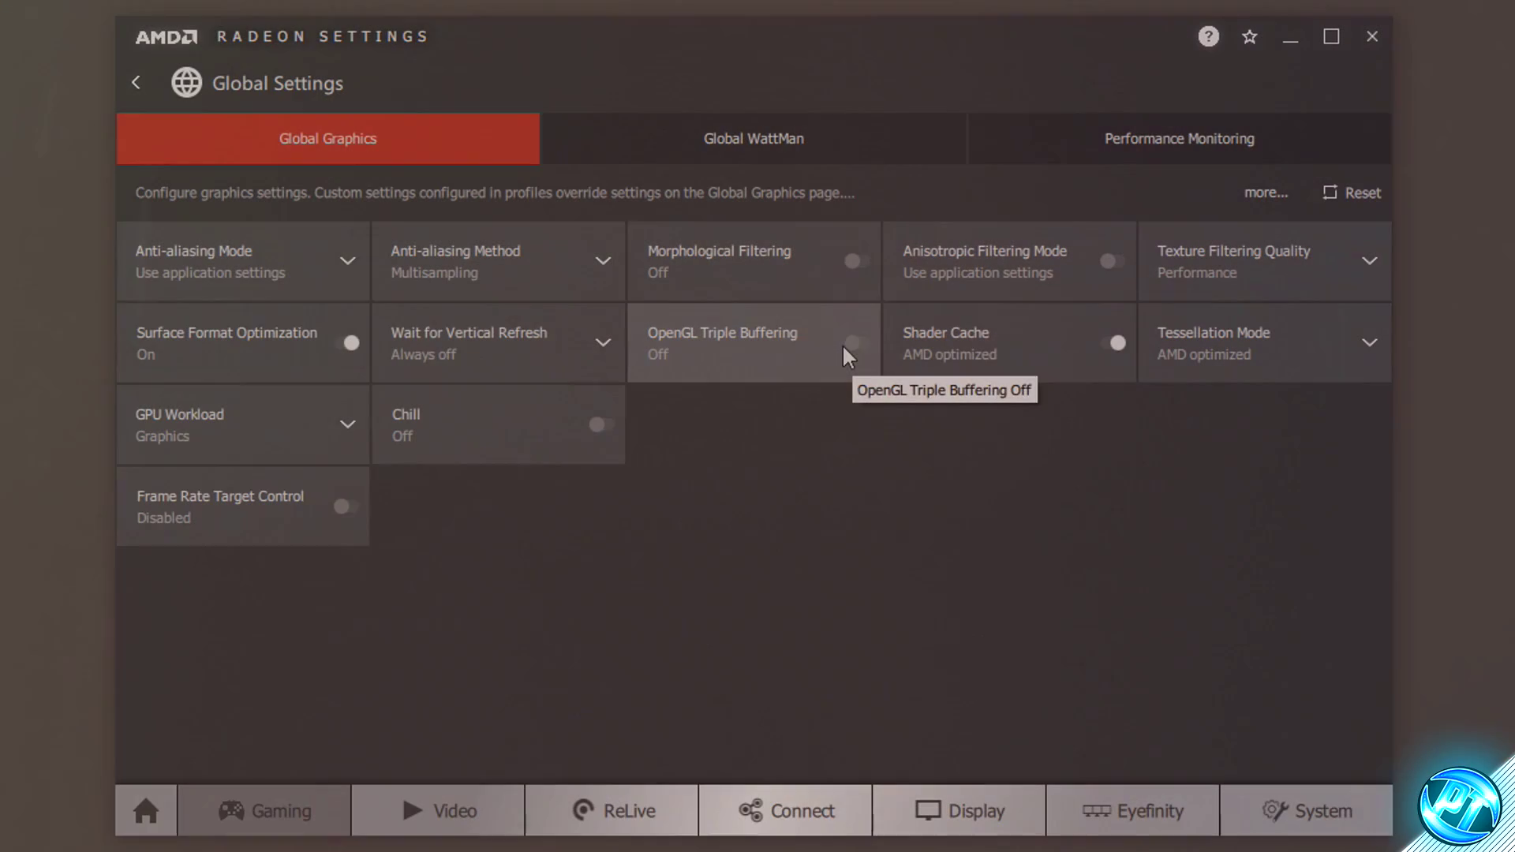
{"action": "left_click", "coordinate": [841, 344]}
{"action": "left_click", "coordinate": [775, 342]}
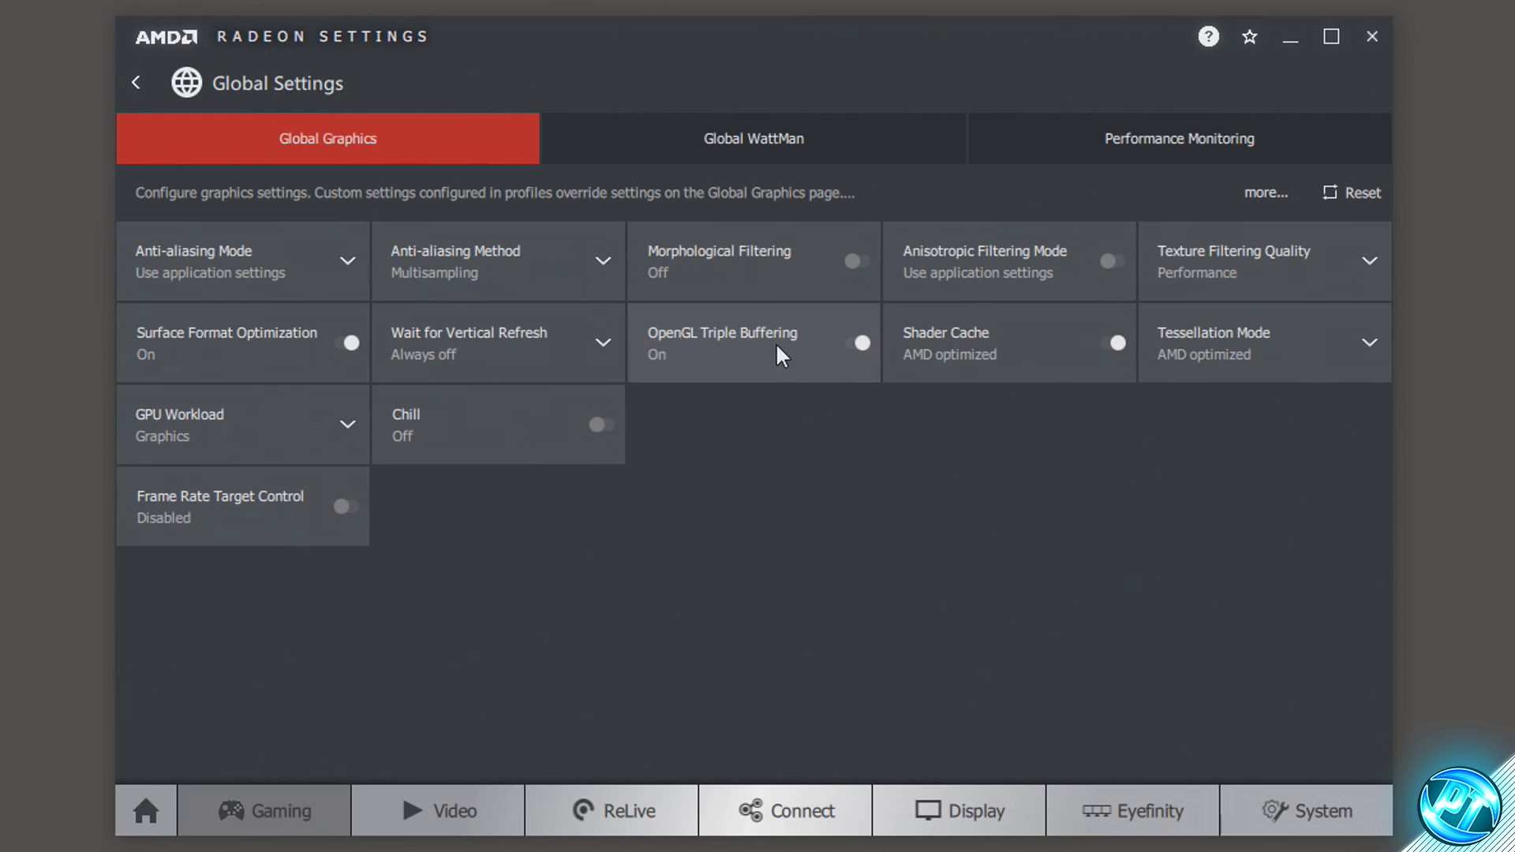
{"action": "left_click", "coordinate": [1010, 345]}
{"action": "left_click", "coordinate": [1010, 351]}
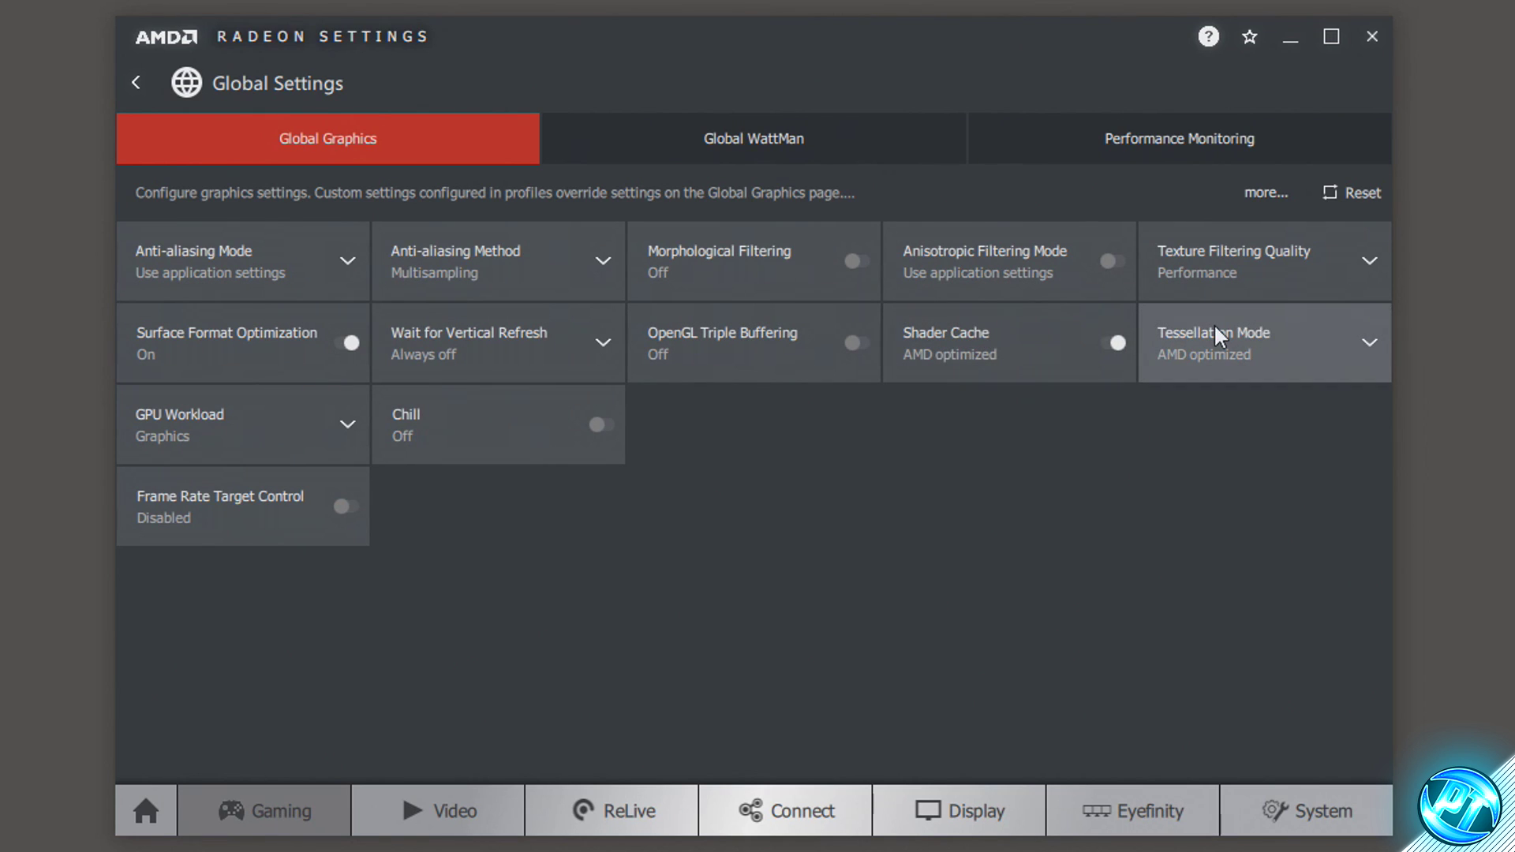
Override tessellation with Maximum Tessellation Level Off, keeping GPU Workload on Graphics.
{"action": "left_click", "coordinate": [1261, 341]}
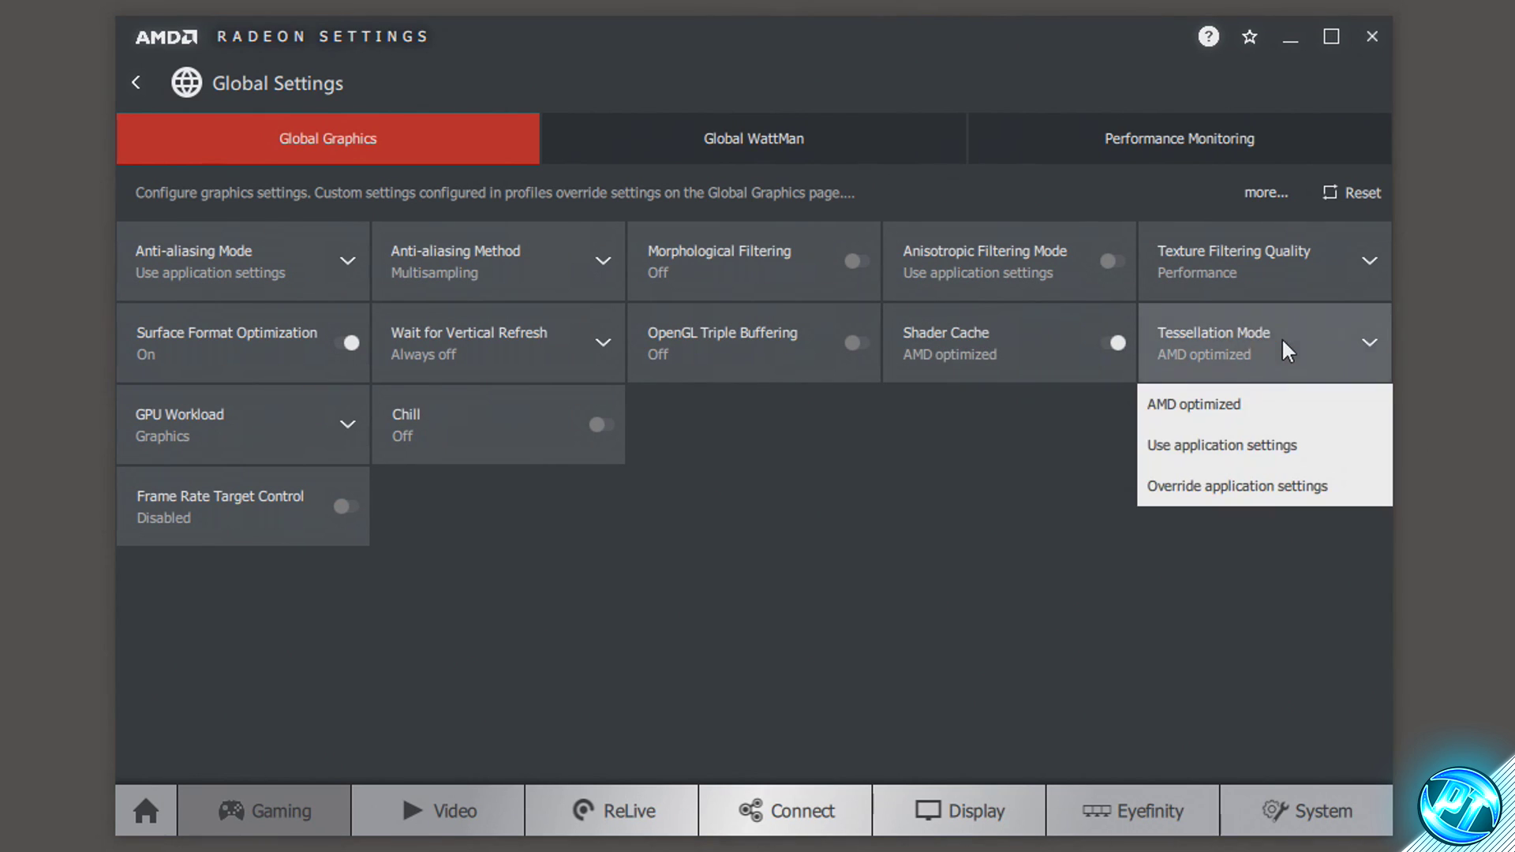
{"action": "left_click", "coordinate": [1277, 486]}
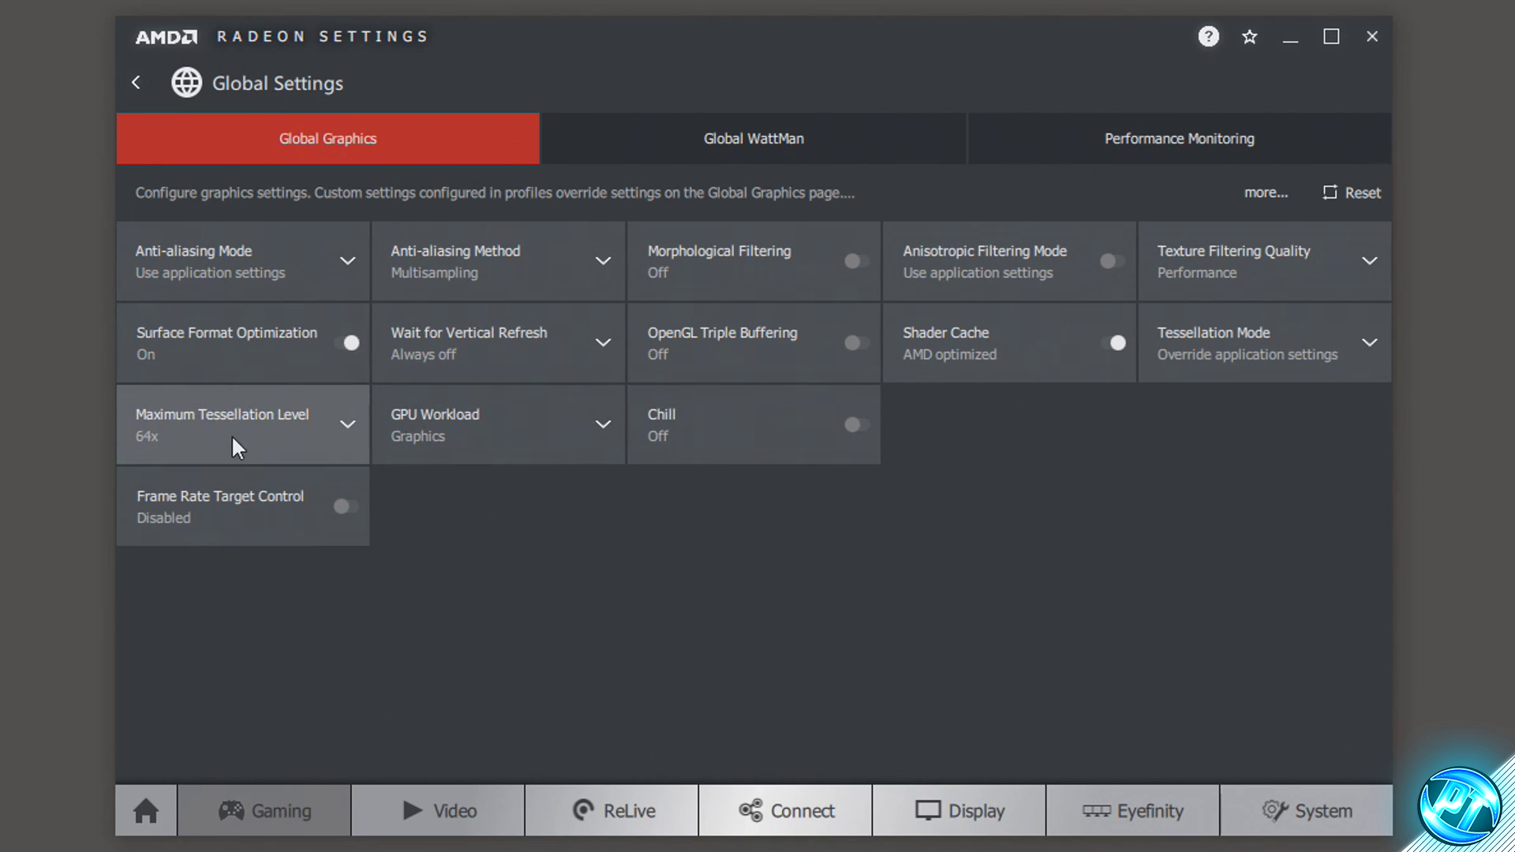
{"action": "left_click", "coordinate": [269, 426]}
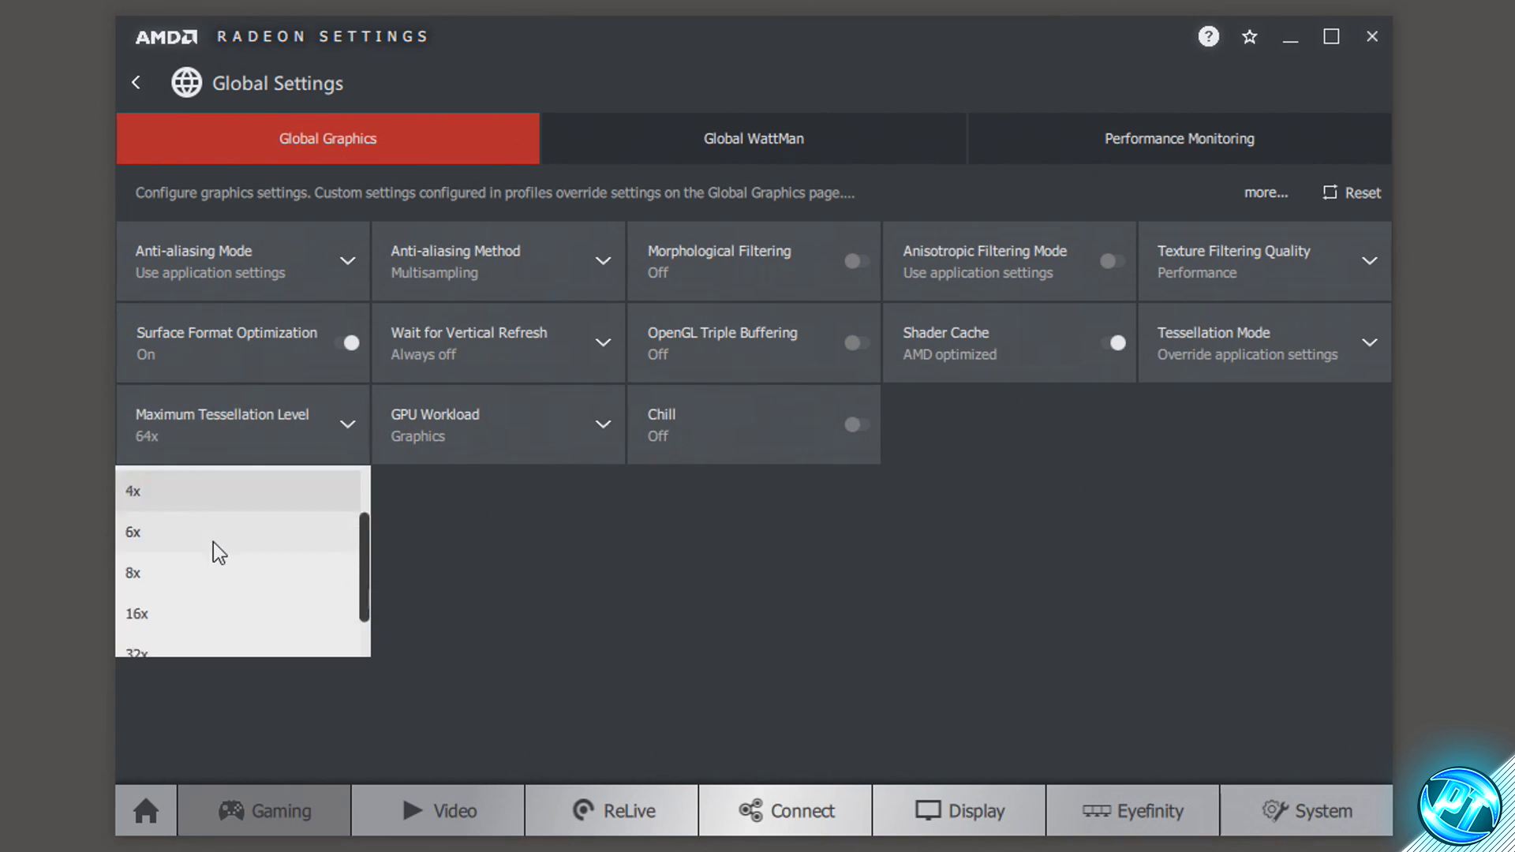
{"action": "left_click", "coordinate": [147, 474]}
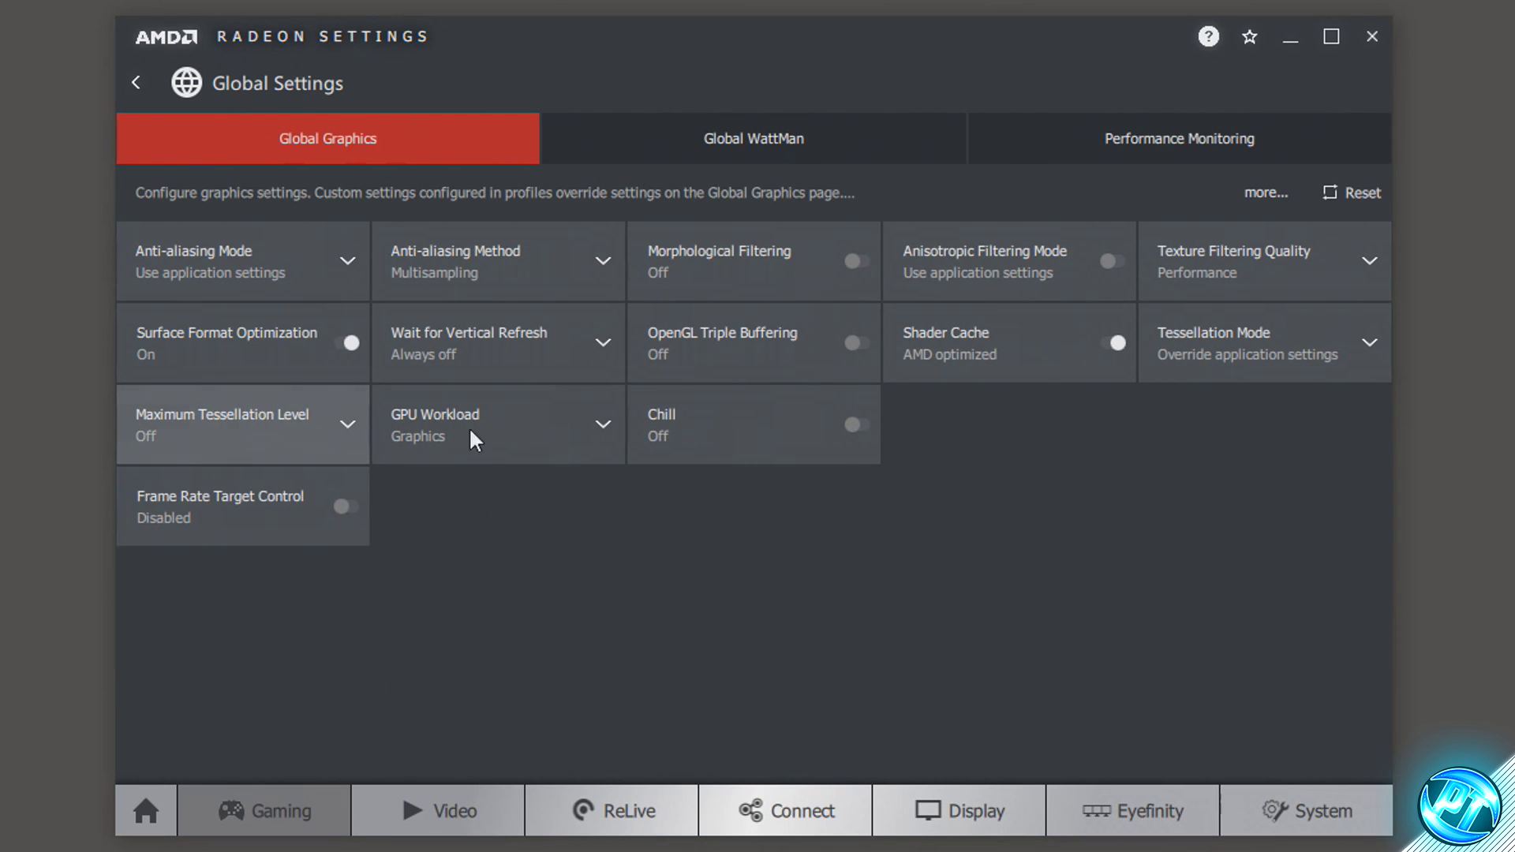
{"action": "left_click", "coordinate": [592, 435]}
{"action": "left_click", "coordinate": [436, 495]}
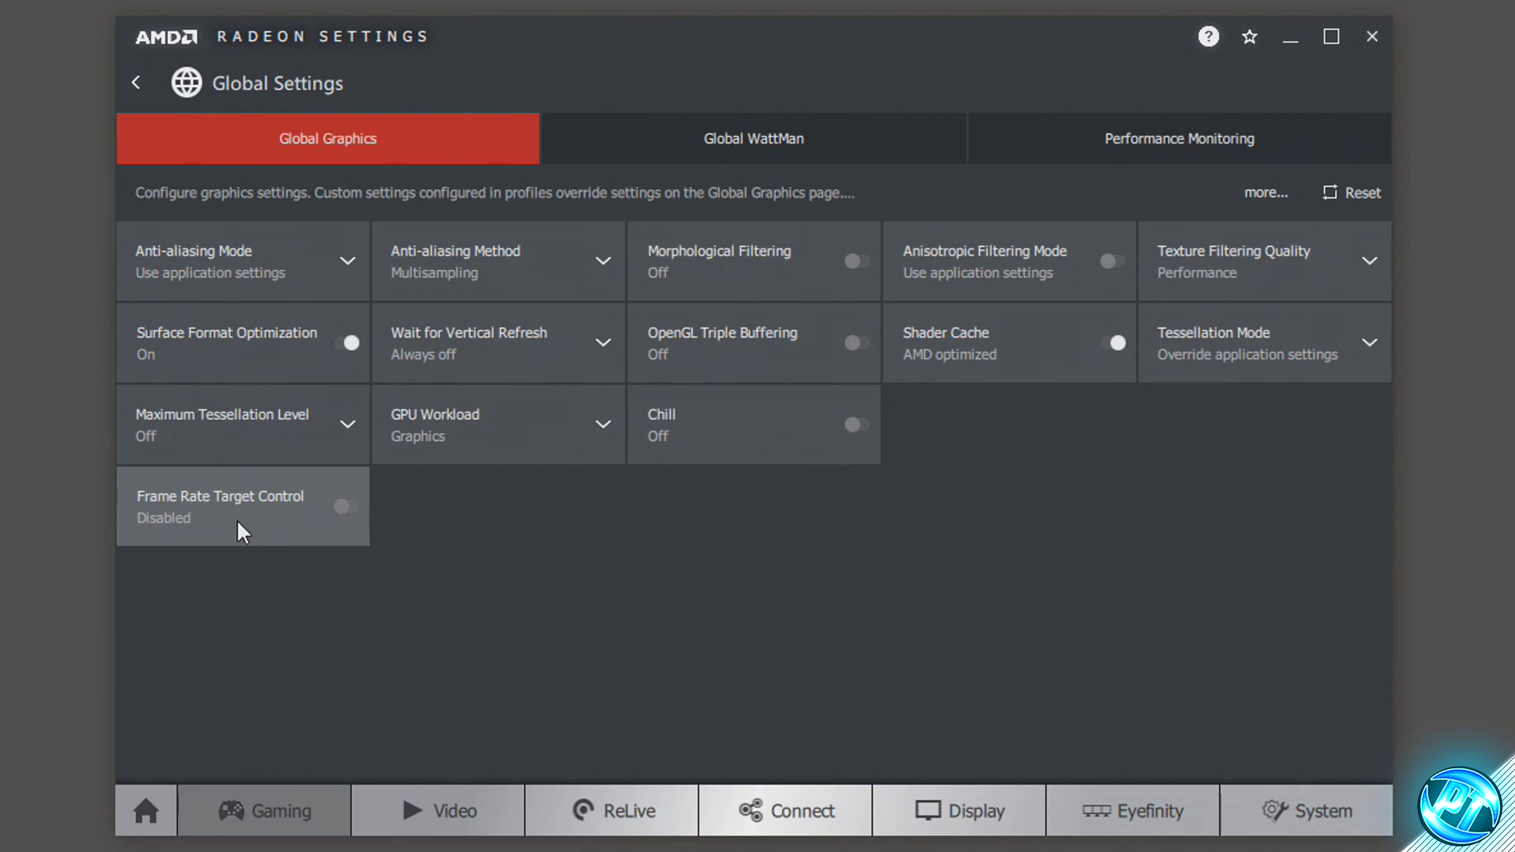
Try Frame Rate Target Control at 61 FPS, disable it again, and go to Video profiles.
{"action": "left_click", "coordinate": [291, 518]}
{"action": "mouse_move", "coordinate": [501, 506]}
{"action": "left_mouse_down"}
{"action": "mouse_move", "coordinate": [480, 508]}
{"action": "mouse_move", "coordinate": [503, 509]}
{"action": "left_mouse_up"}
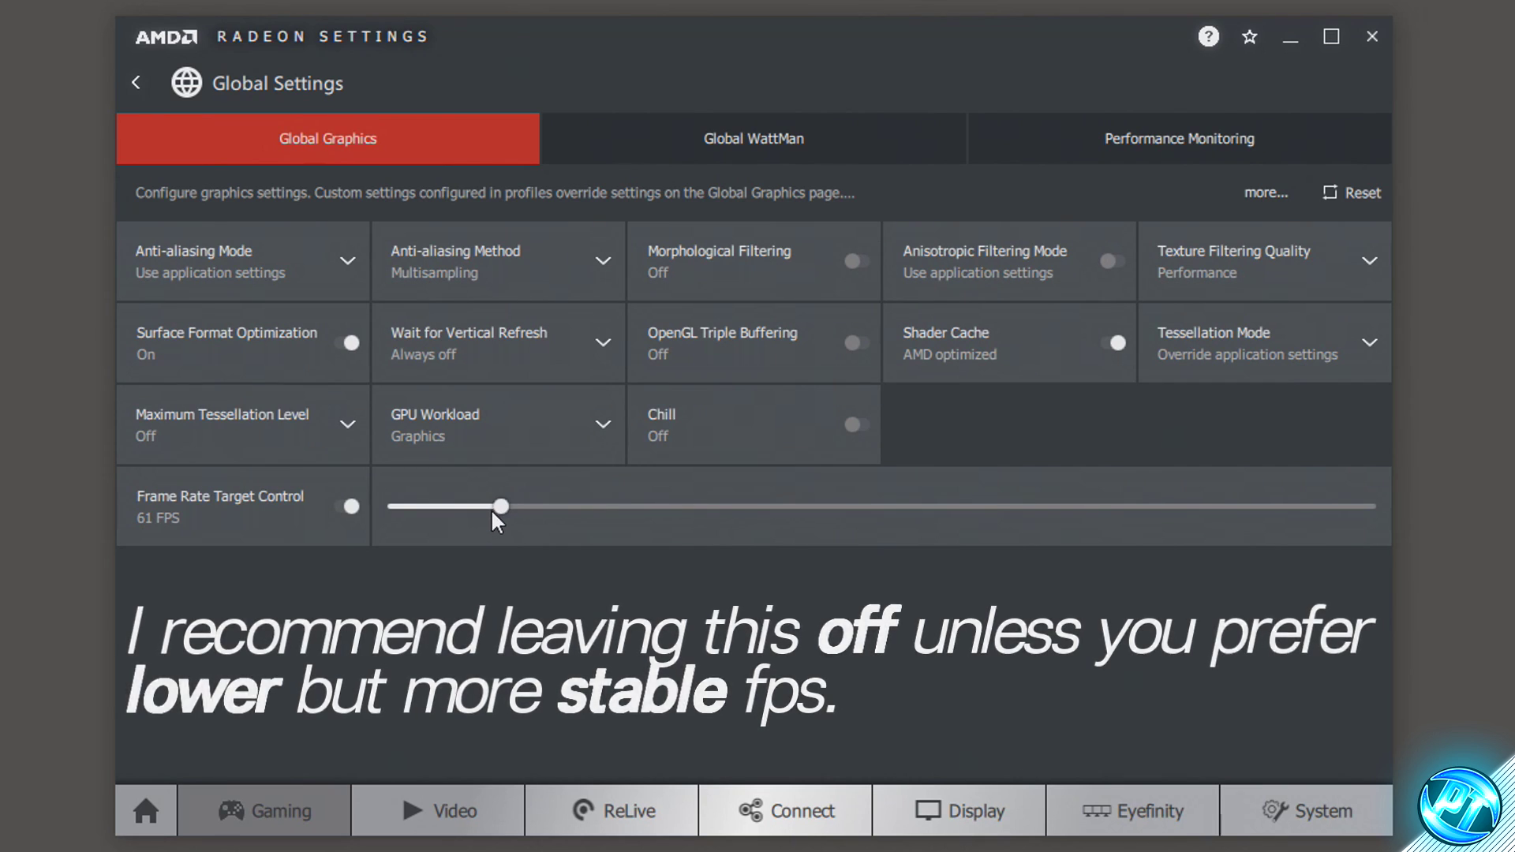
{"action": "left_click", "coordinate": [347, 508]}
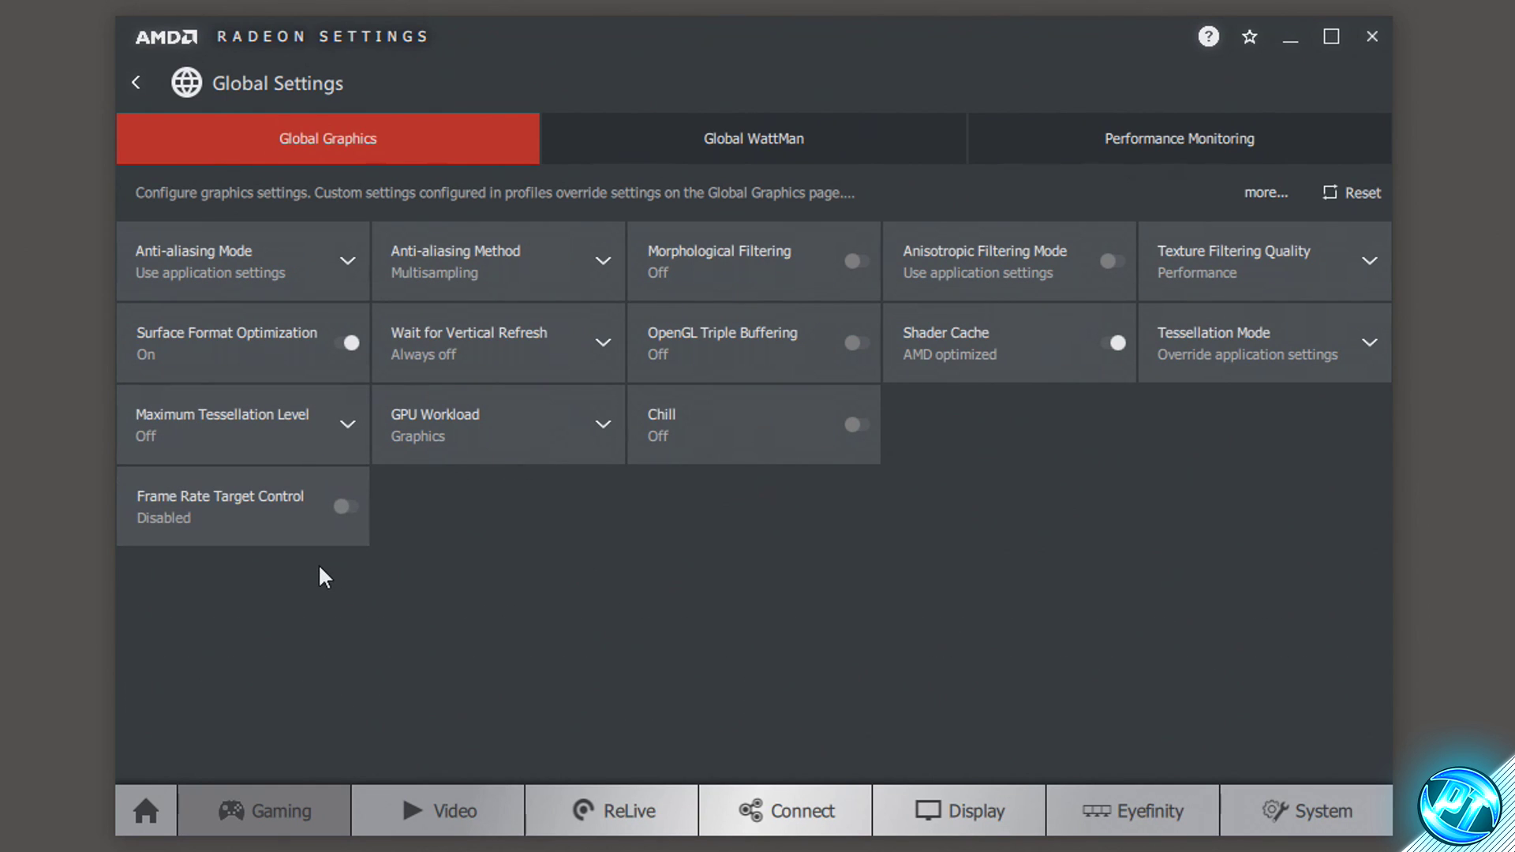
{"action": "left_click", "coordinate": [442, 819]}
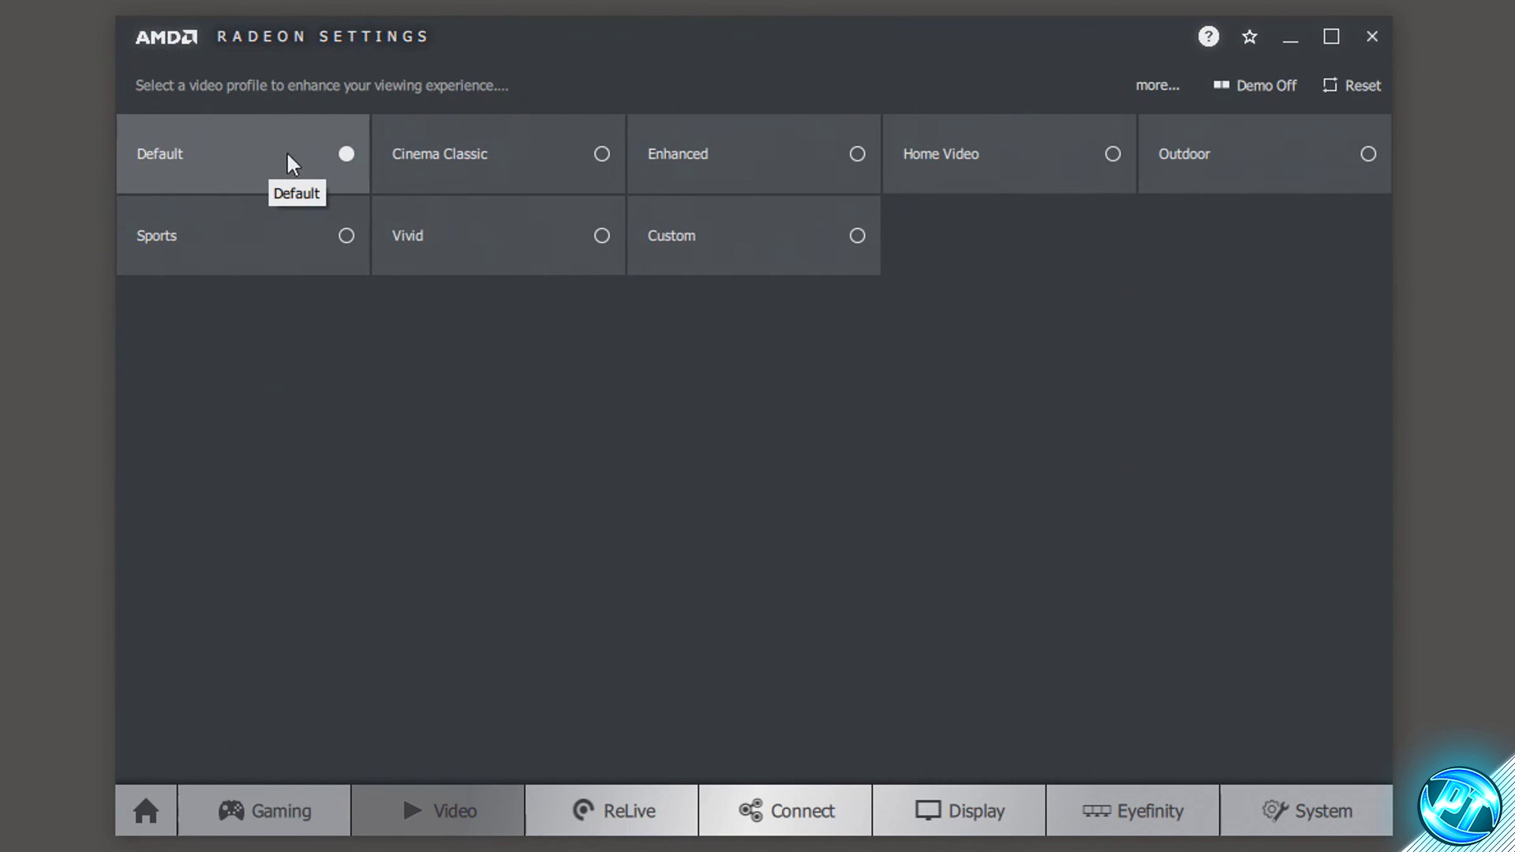
Review the ReLive and Display settings for both monitors, then close Radeon Settings.
{"action": "left_click", "coordinate": [609, 812]}
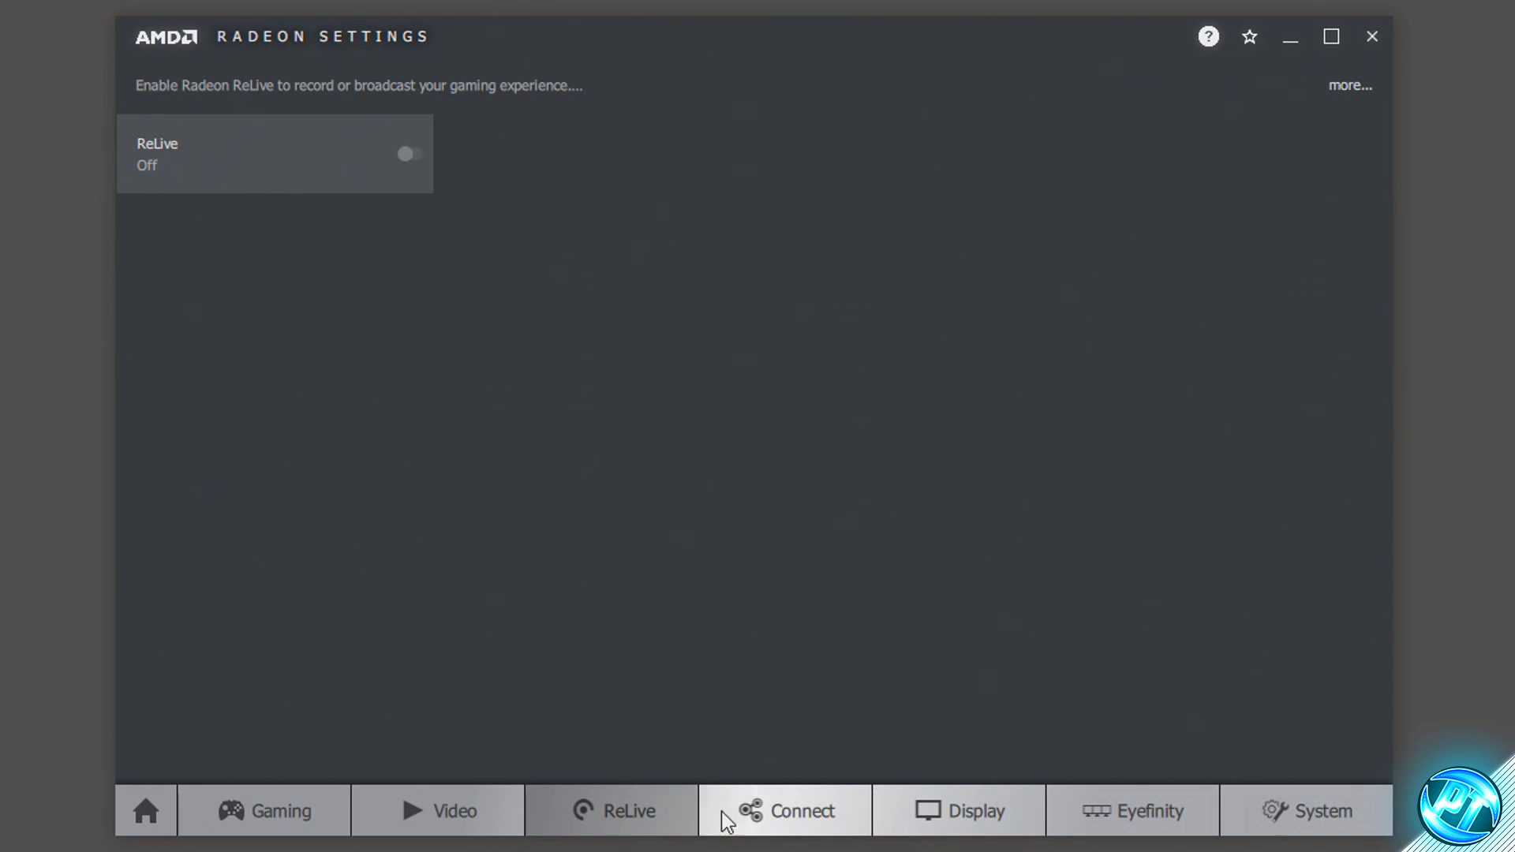
{"action": "left_click", "coordinate": [926, 811]}
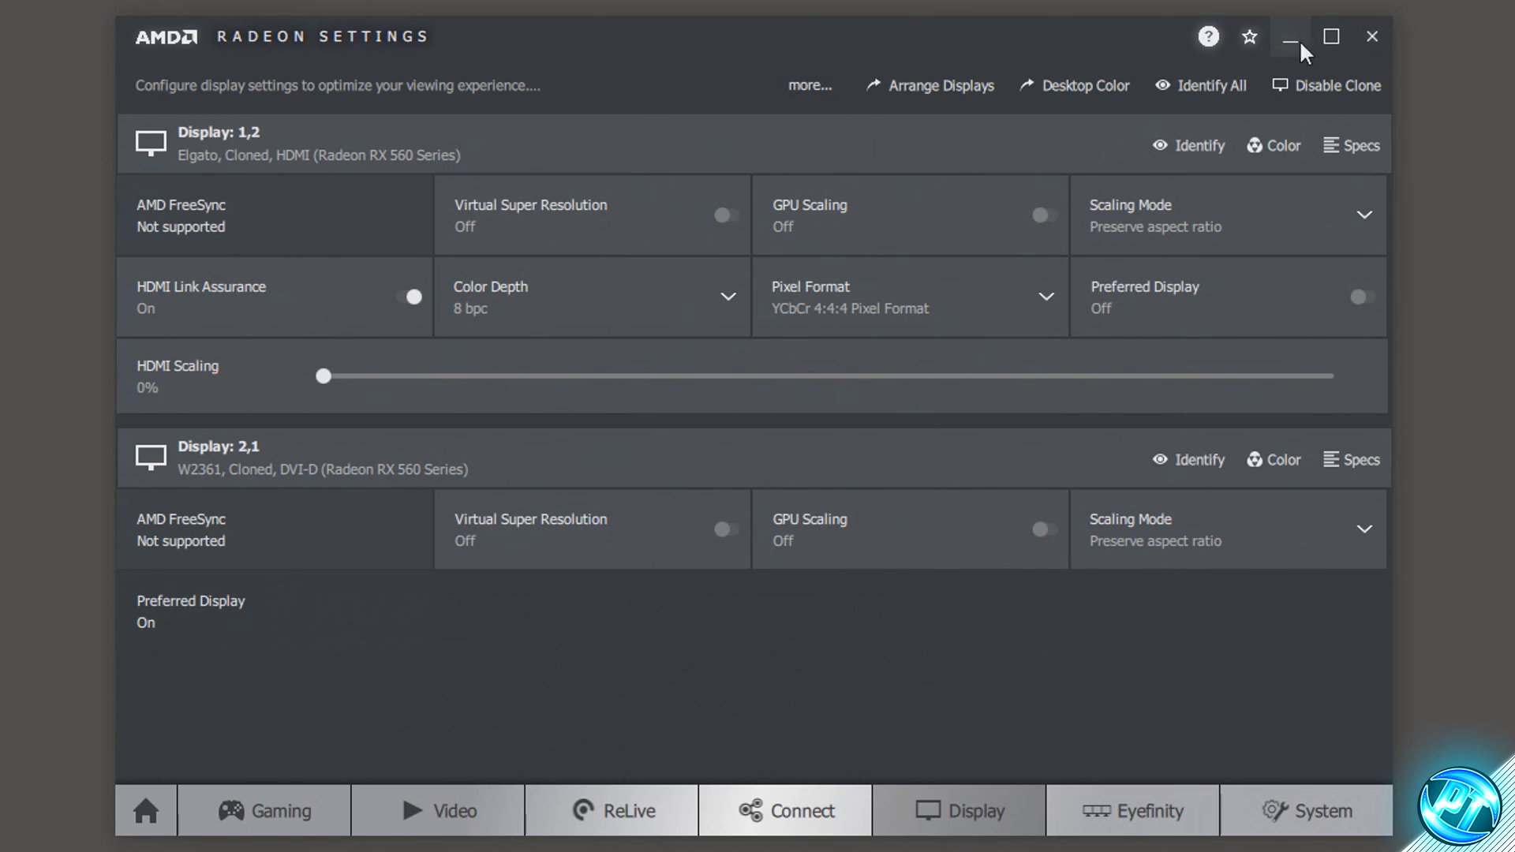
{"action": "left_click", "coordinate": [1373, 37]}
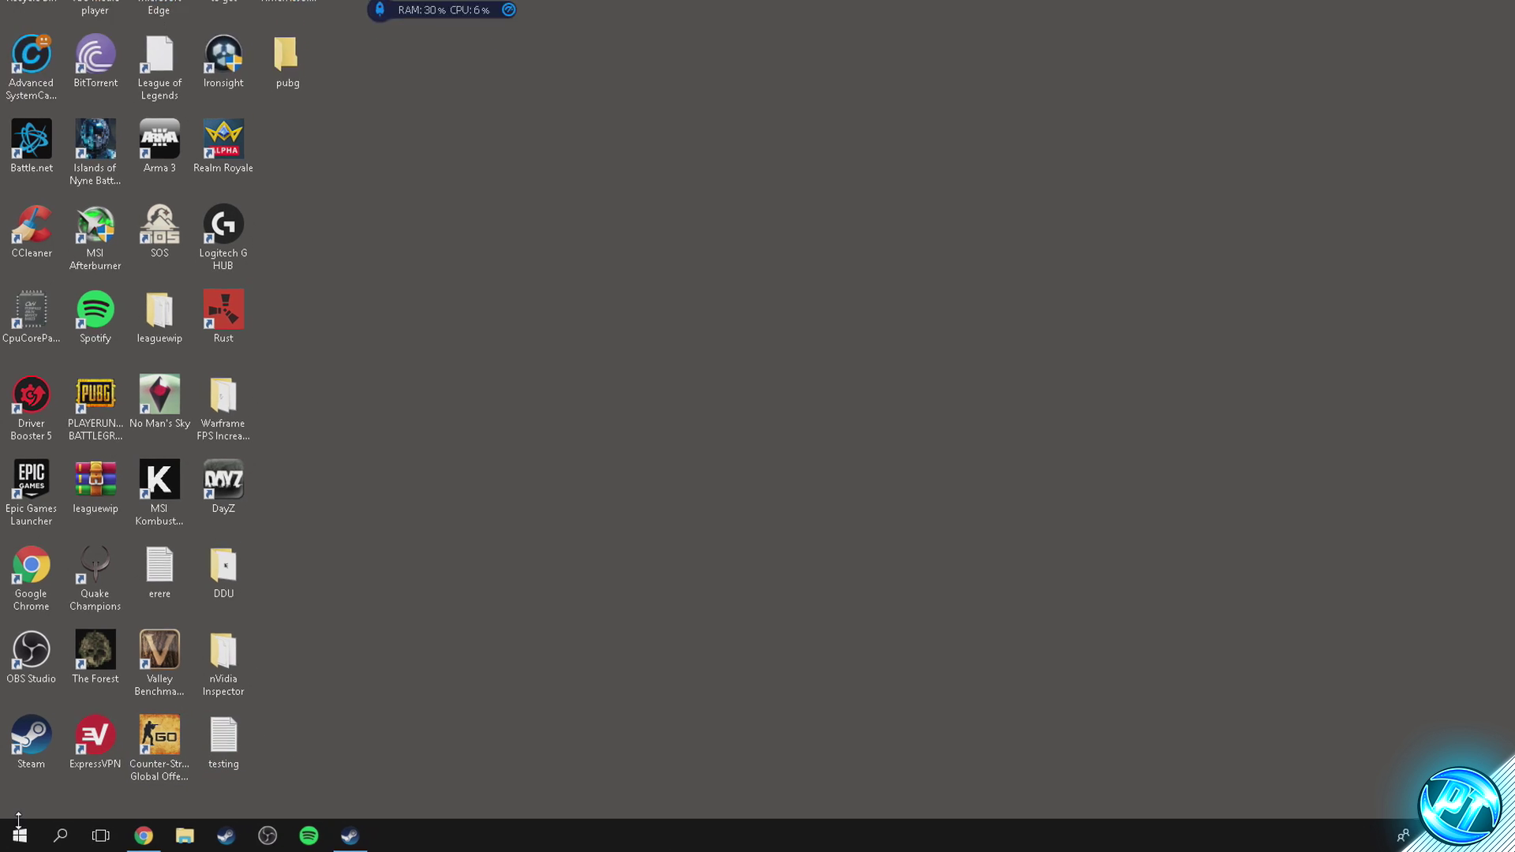
Search 'restore' from Start to reach the restore point settings.
{"action": "left_click", "coordinate": [19, 836]}
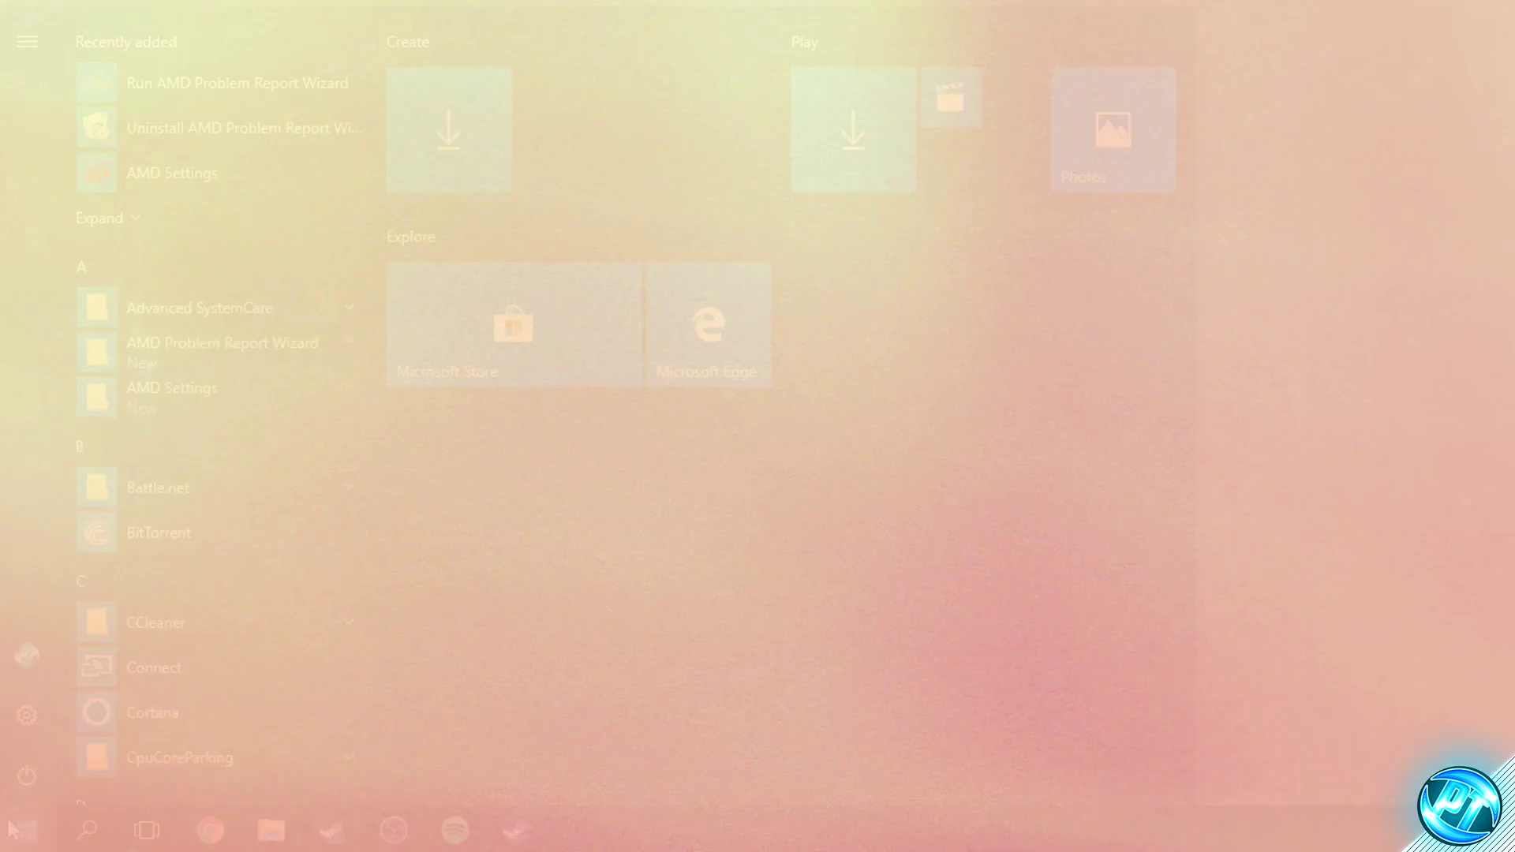
{"action": "type", "text": "restore"}
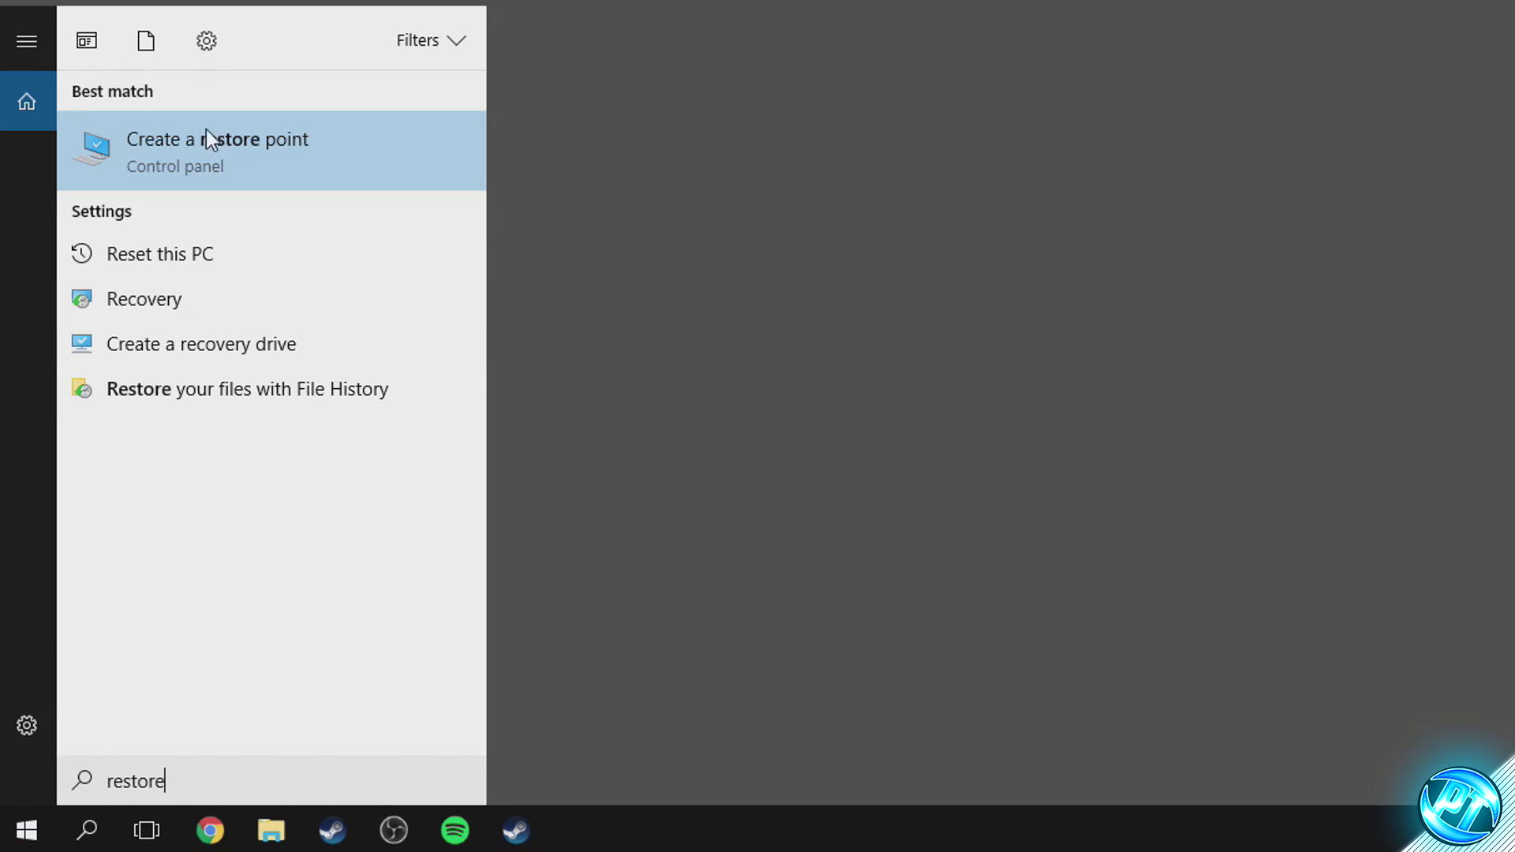
{"action": "left_click", "coordinate": [191, 181]}
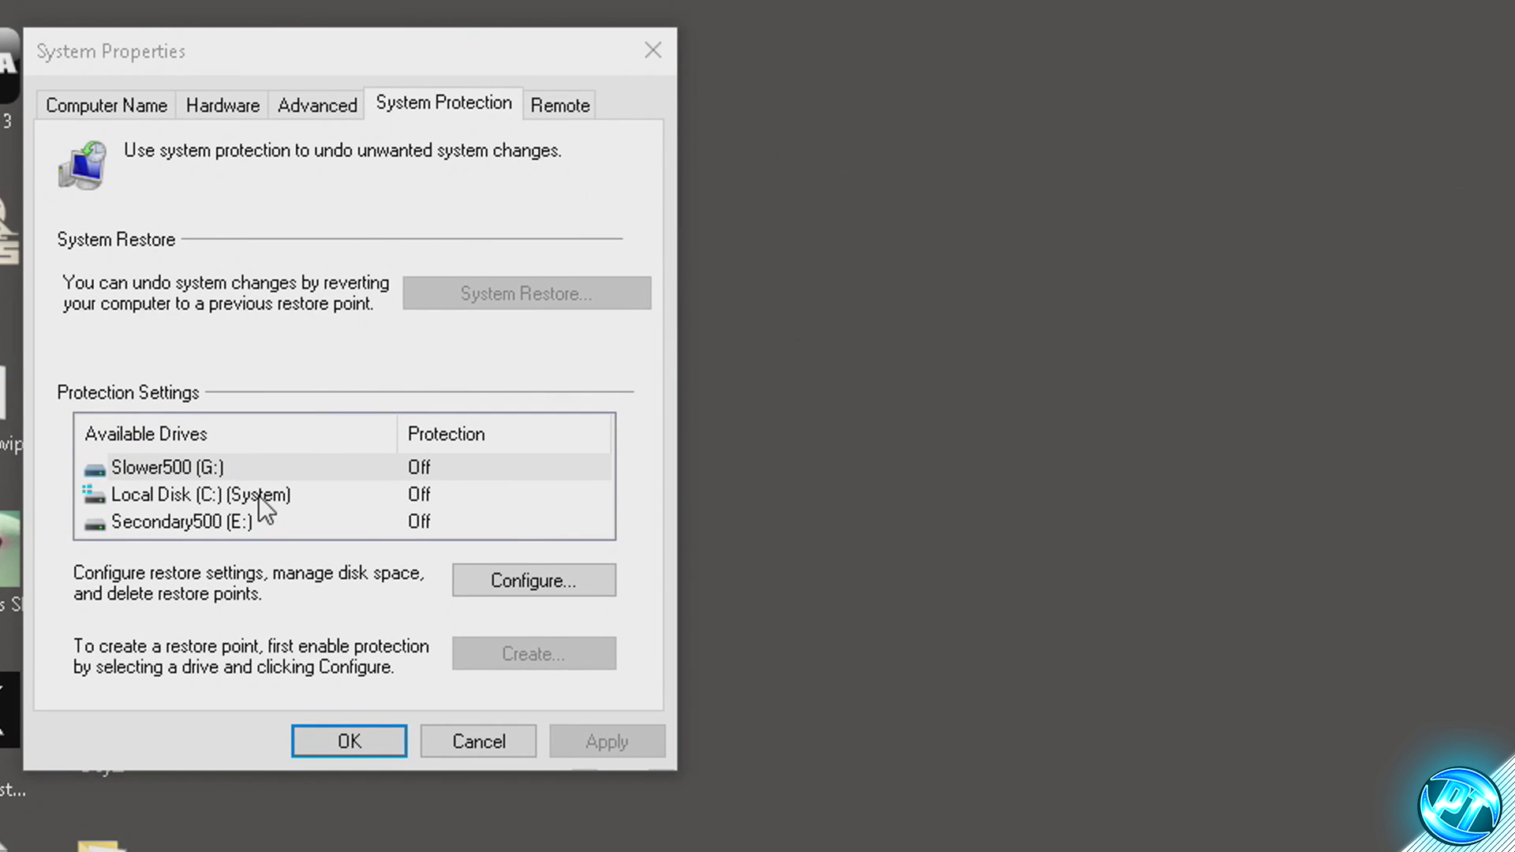
Turn on system protection for Local Disk (C:) with 3% (3.35 GB) max usage.
{"action": "left_click", "coordinate": [210, 497]}
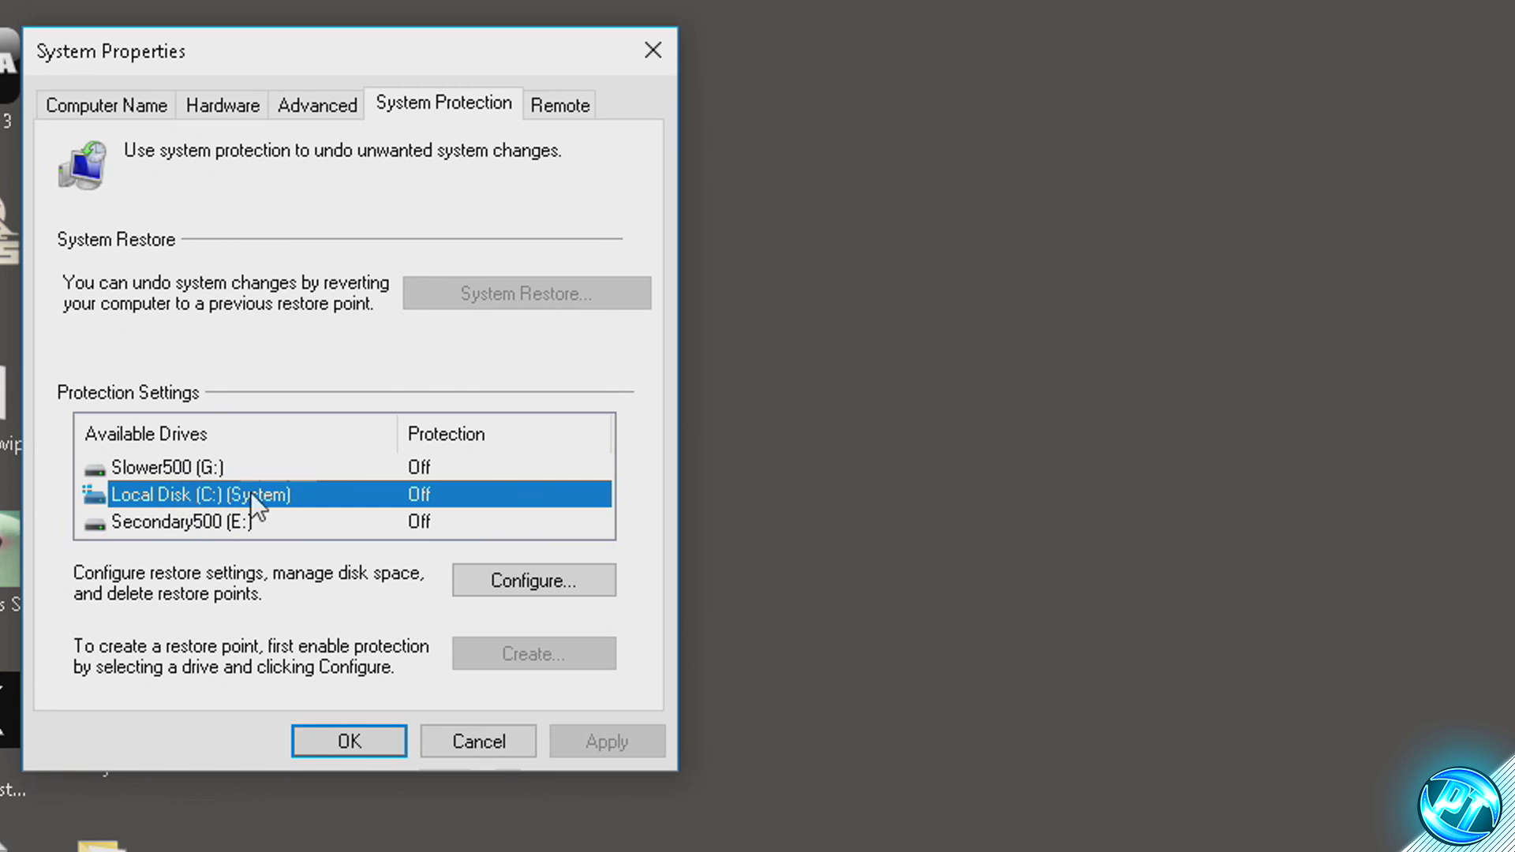
{"action": "left_click", "coordinate": [513, 582]}
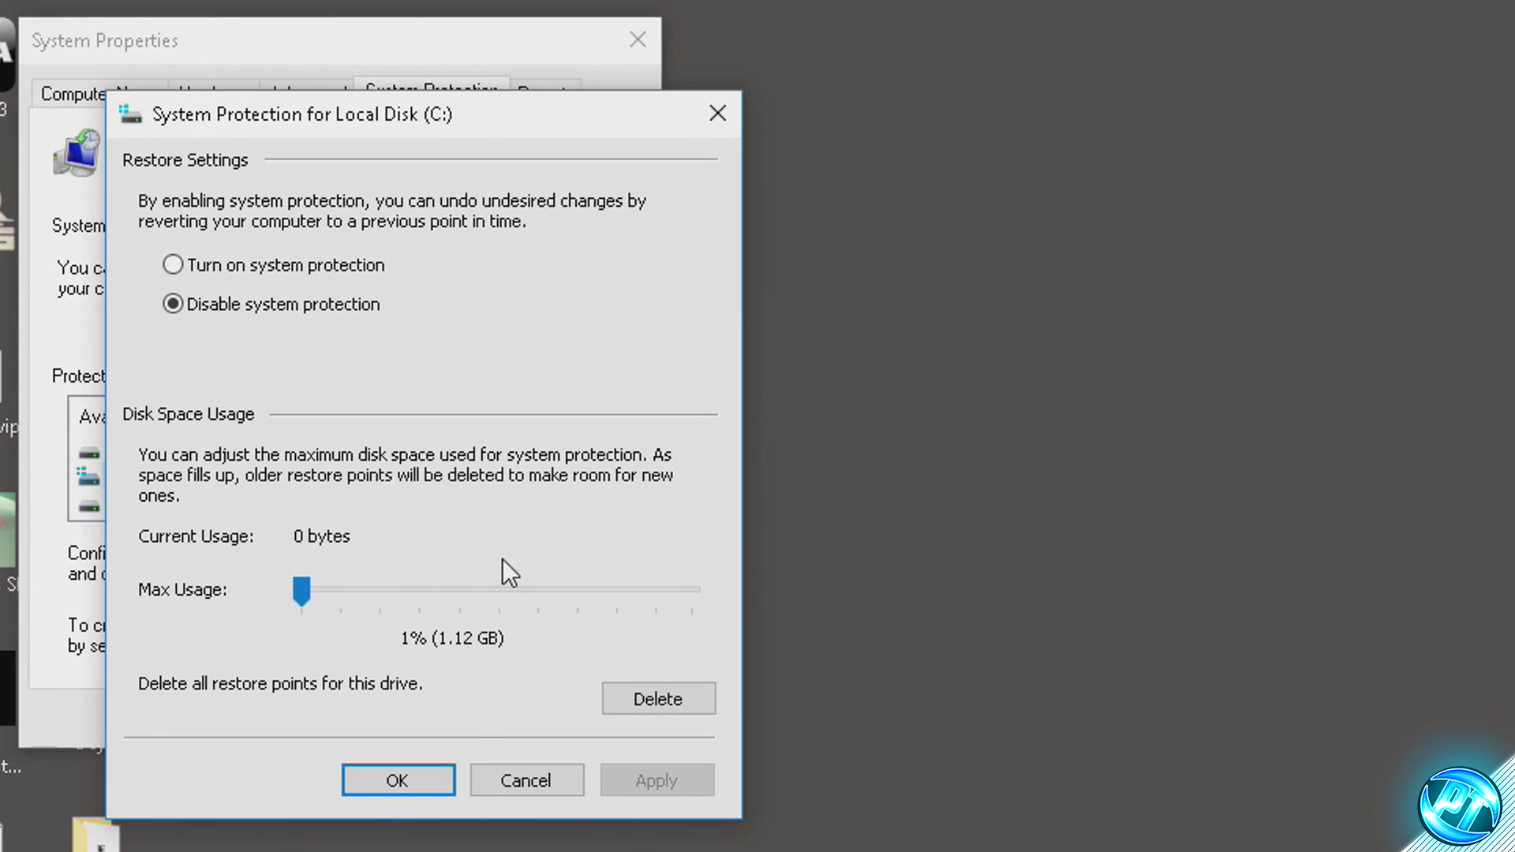
{"action": "left_click", "coordinate": [277, 273]}
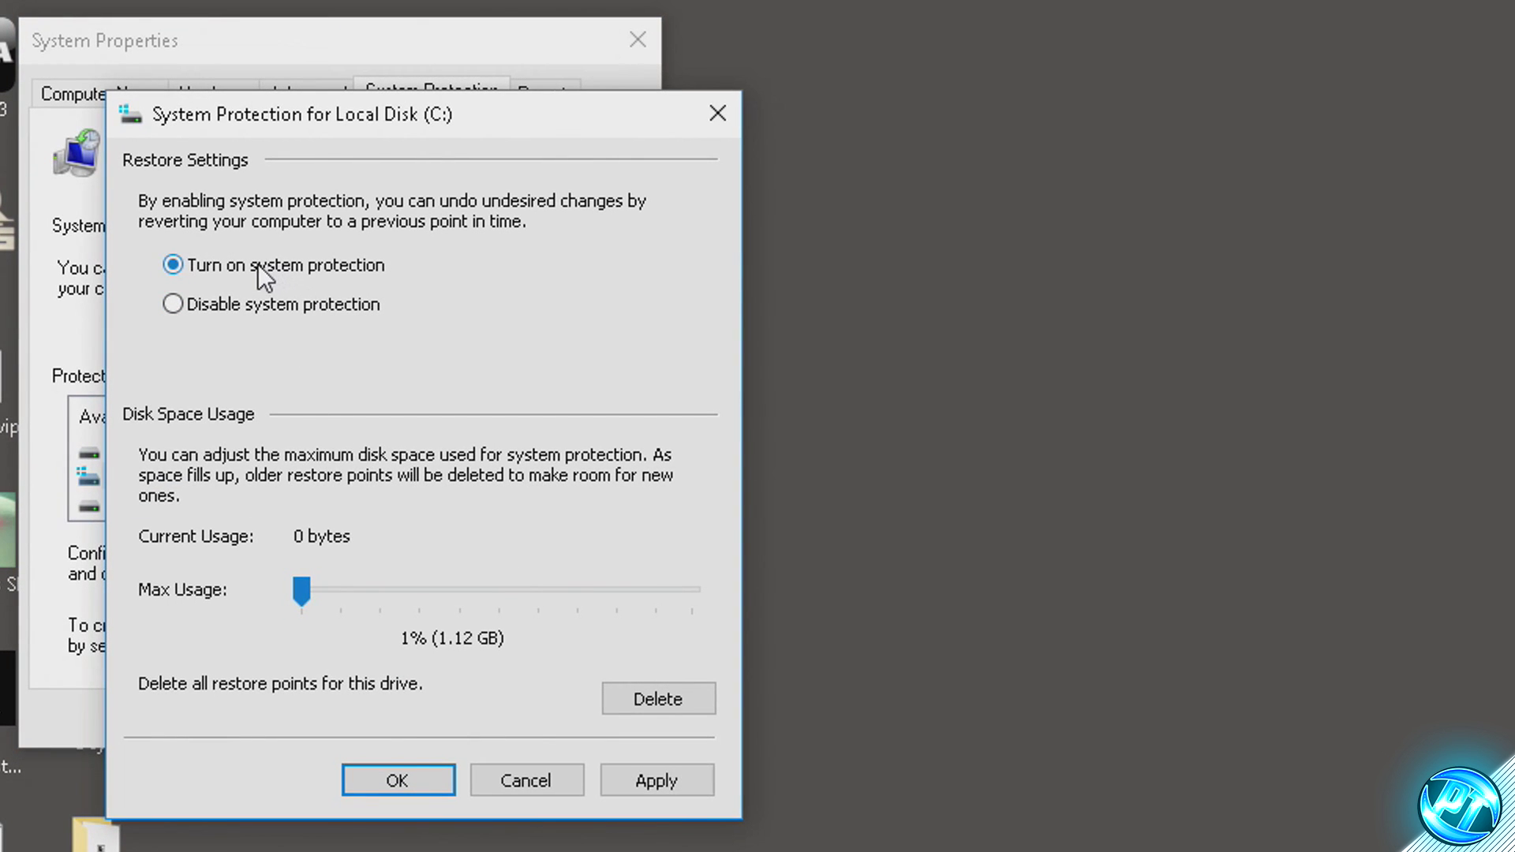
{"action": "left_click_drag", "start_coordinate": [297, 596], "coordinate": [304, 595]}
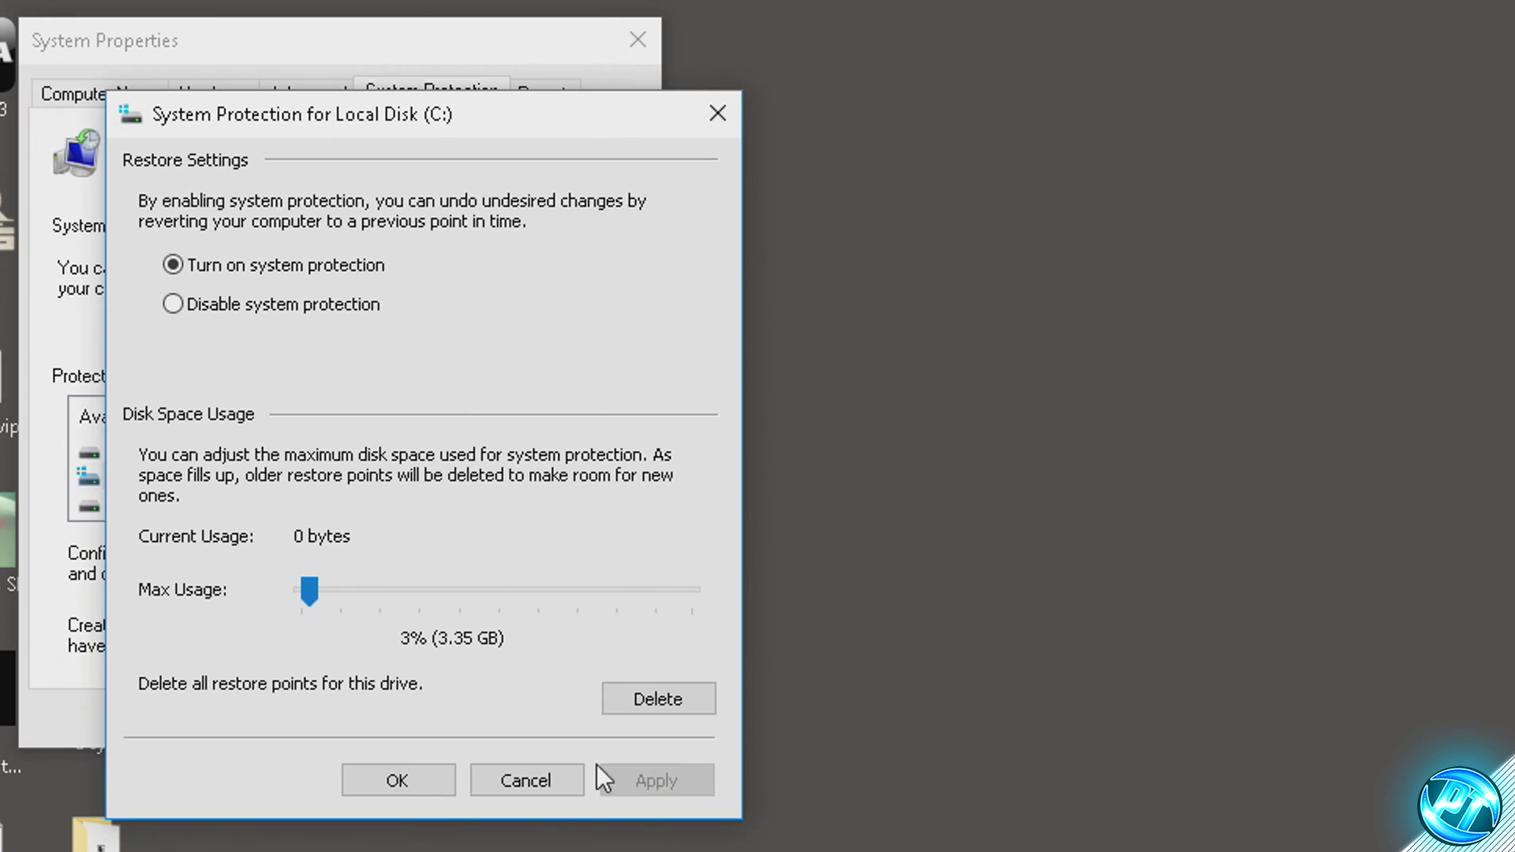
{"action": "left_click", "coordinate": [395, 782]}
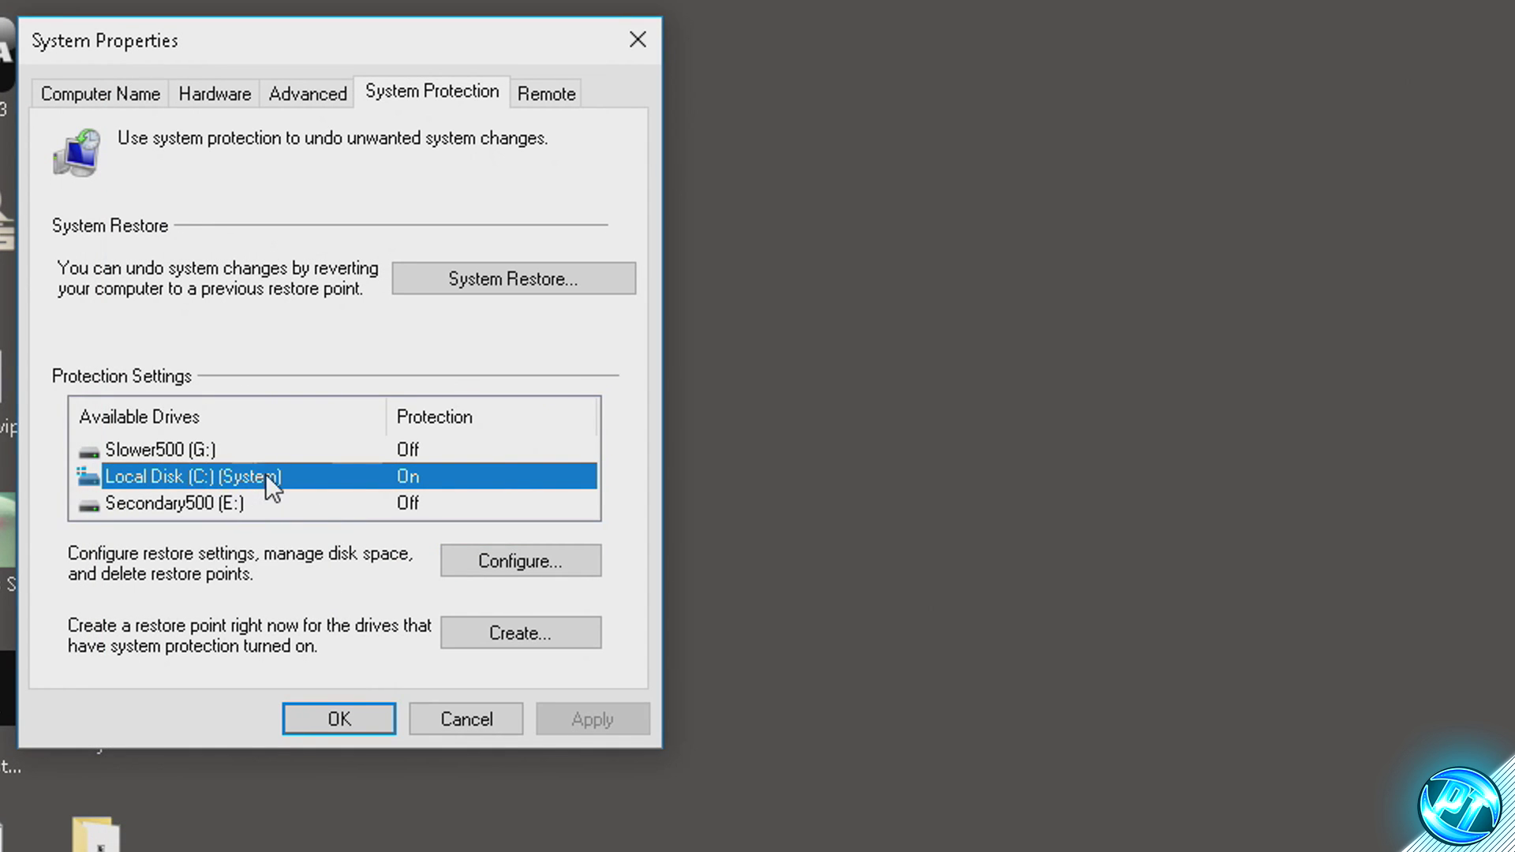
Create a restore point described 'b', then close the success message and System Properties.
{"action": "left_click", "coordinate": [544, 631]}
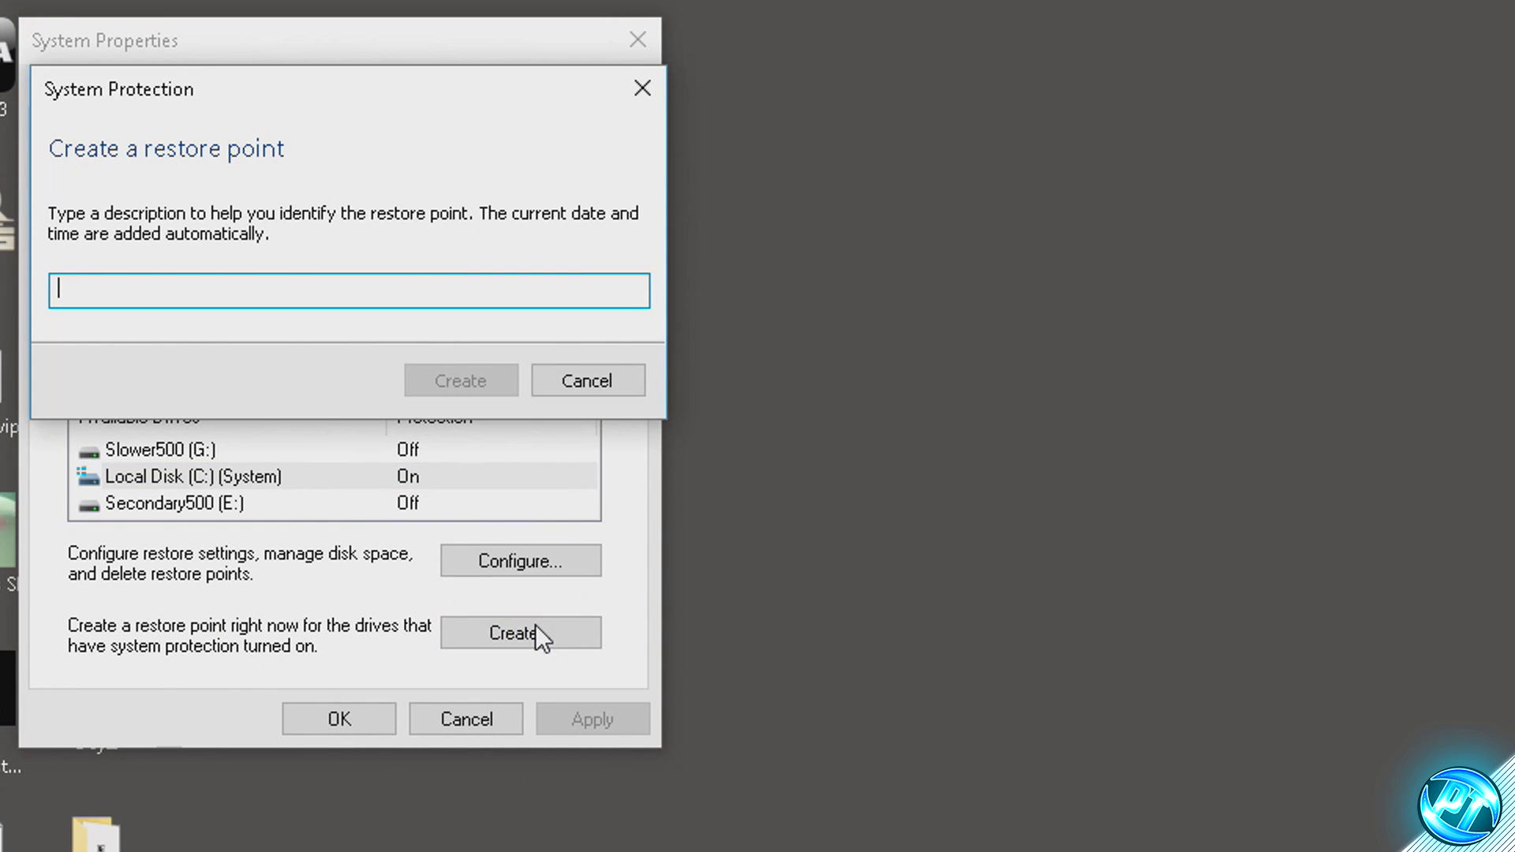
{"action": "type", "text": "backup"}
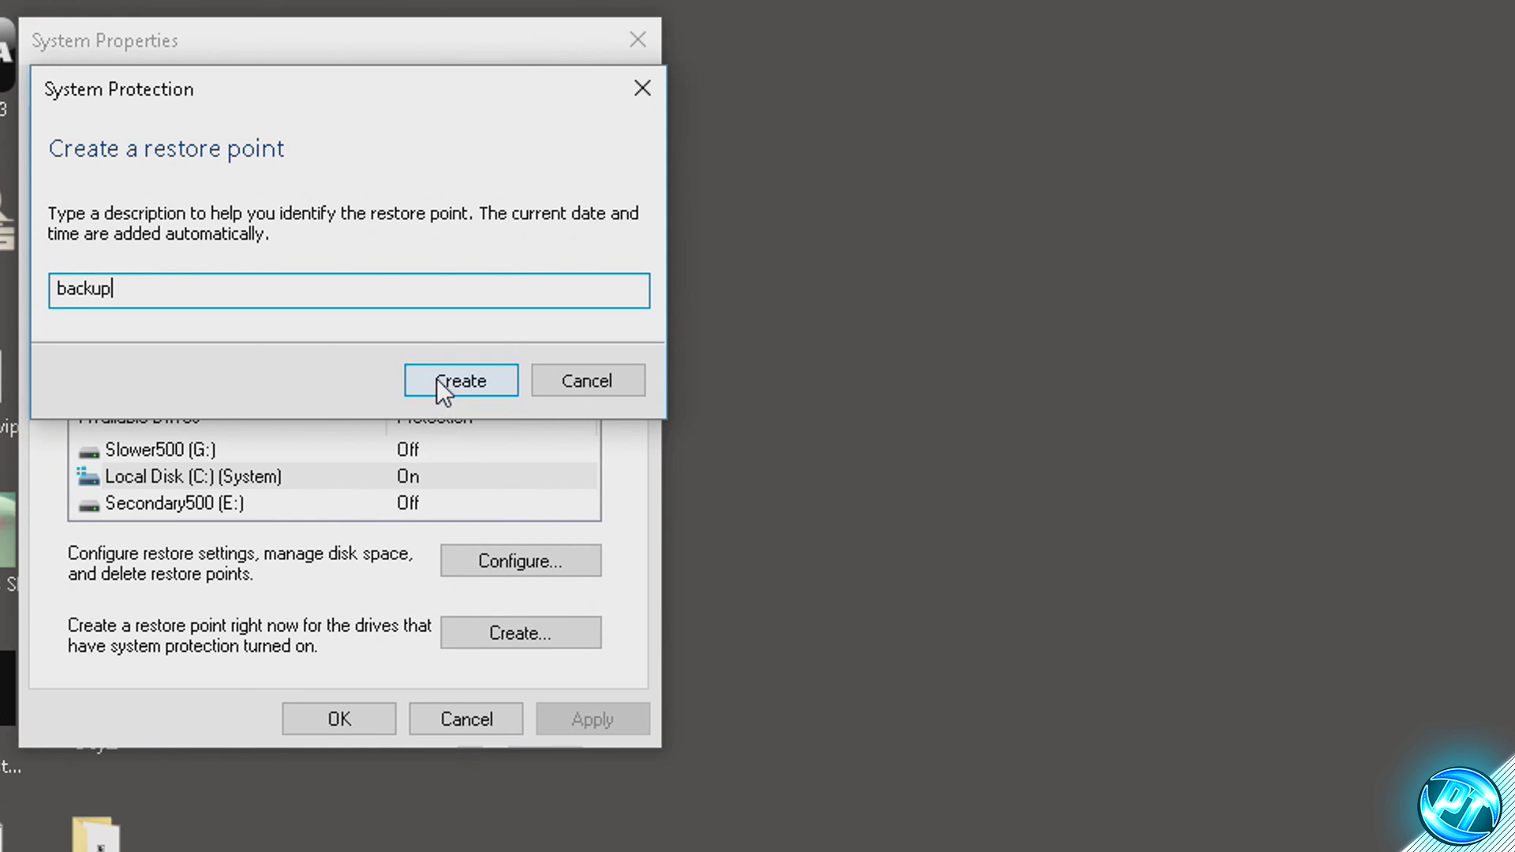
{"action": "left_click", "coordinate": [439, 381]}
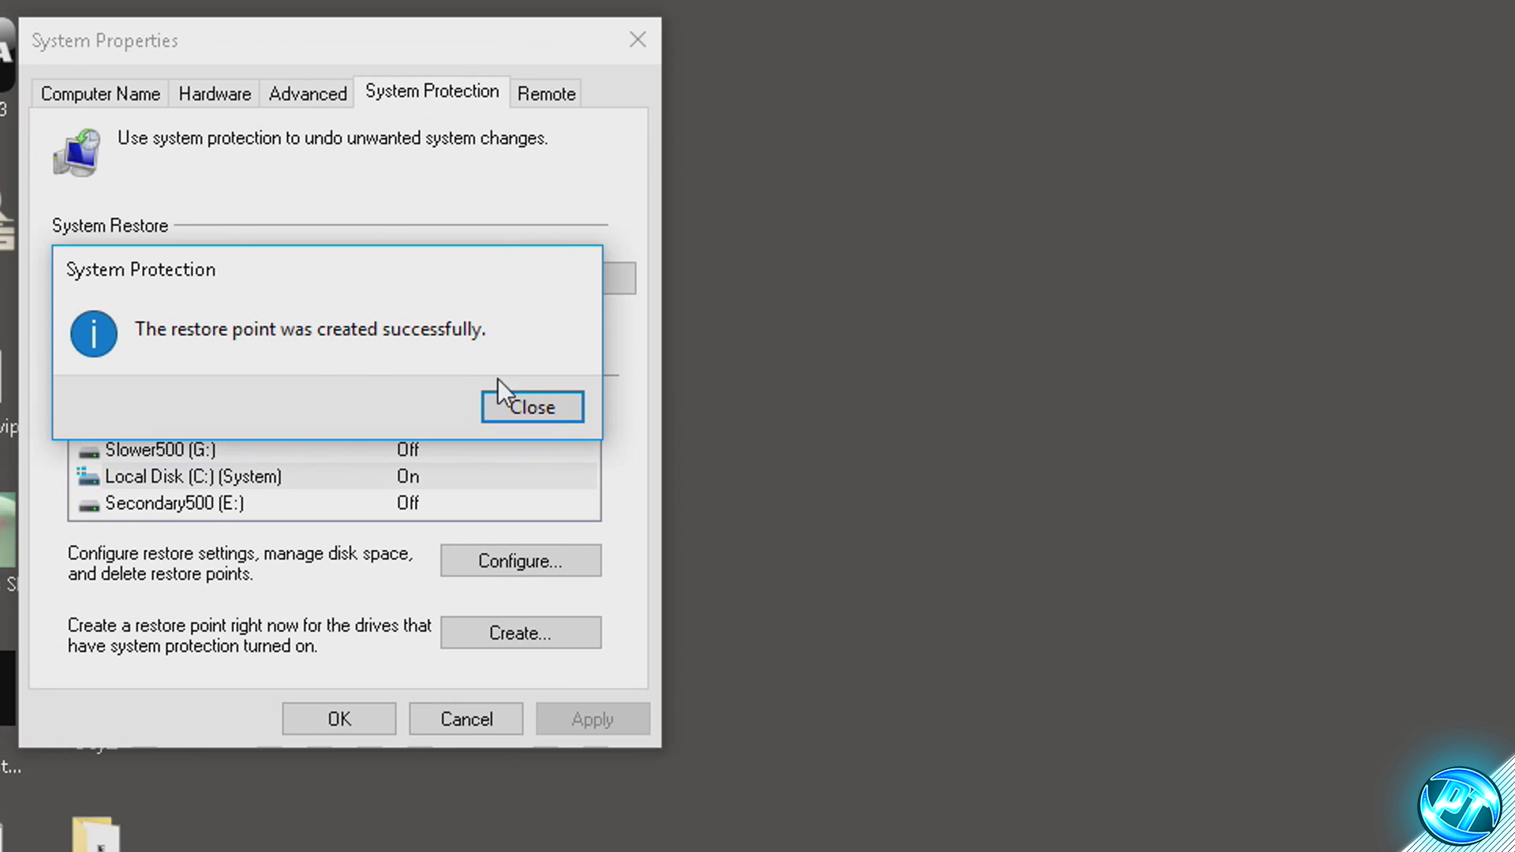
{"action": "left_click", "coordinate": [556, 410]}
{"action": "left_click", "coordinate": [299, 720]}
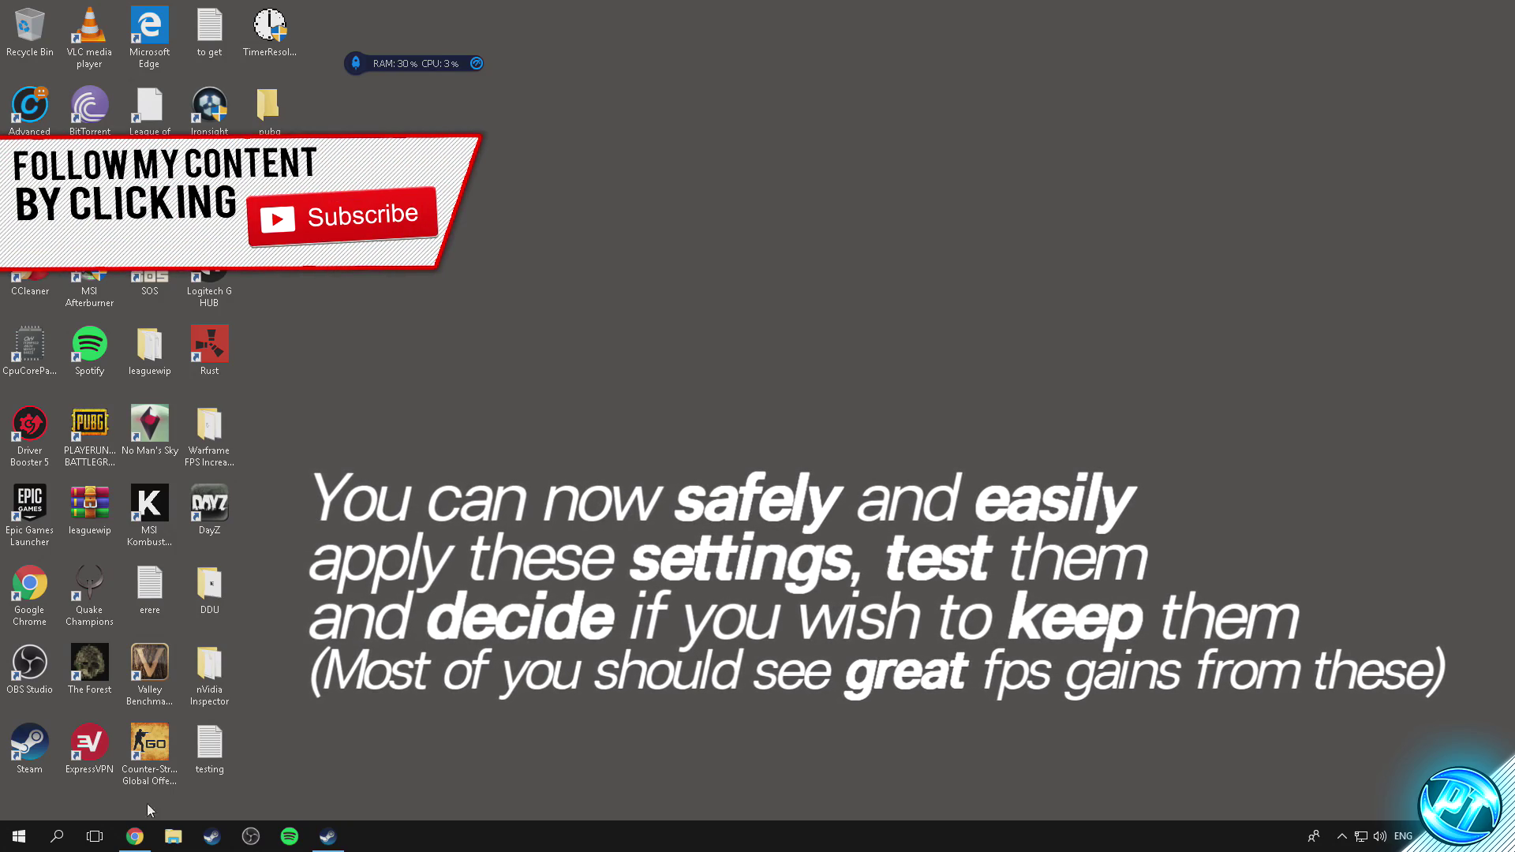
Search 'run' to open the Run dialog and launch regedit.
{"action": "left_click", "coordinate": [44, 819]}
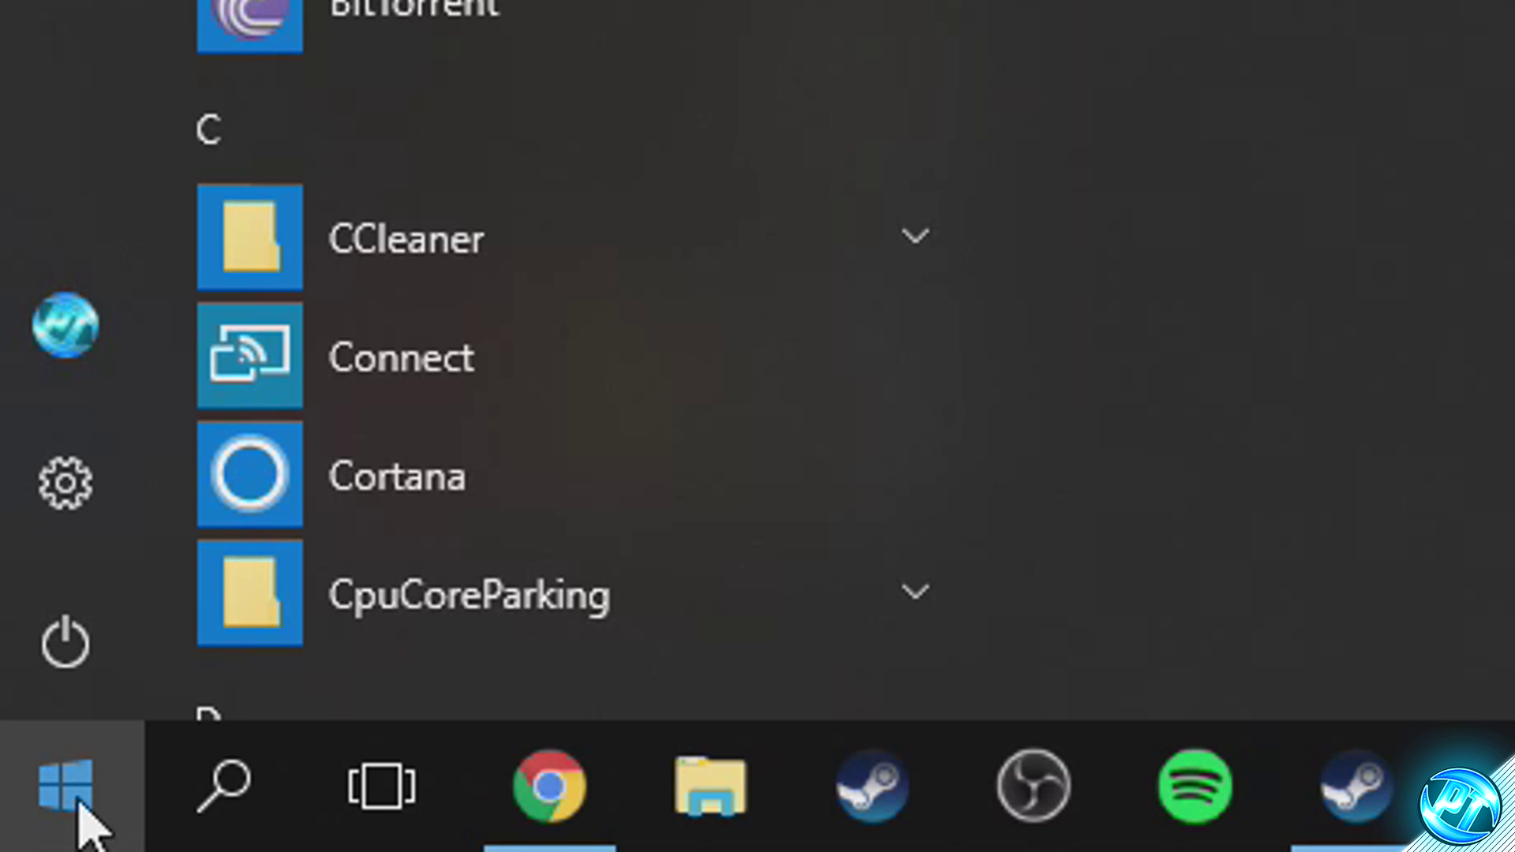
{"action": "type", "text": "run"}
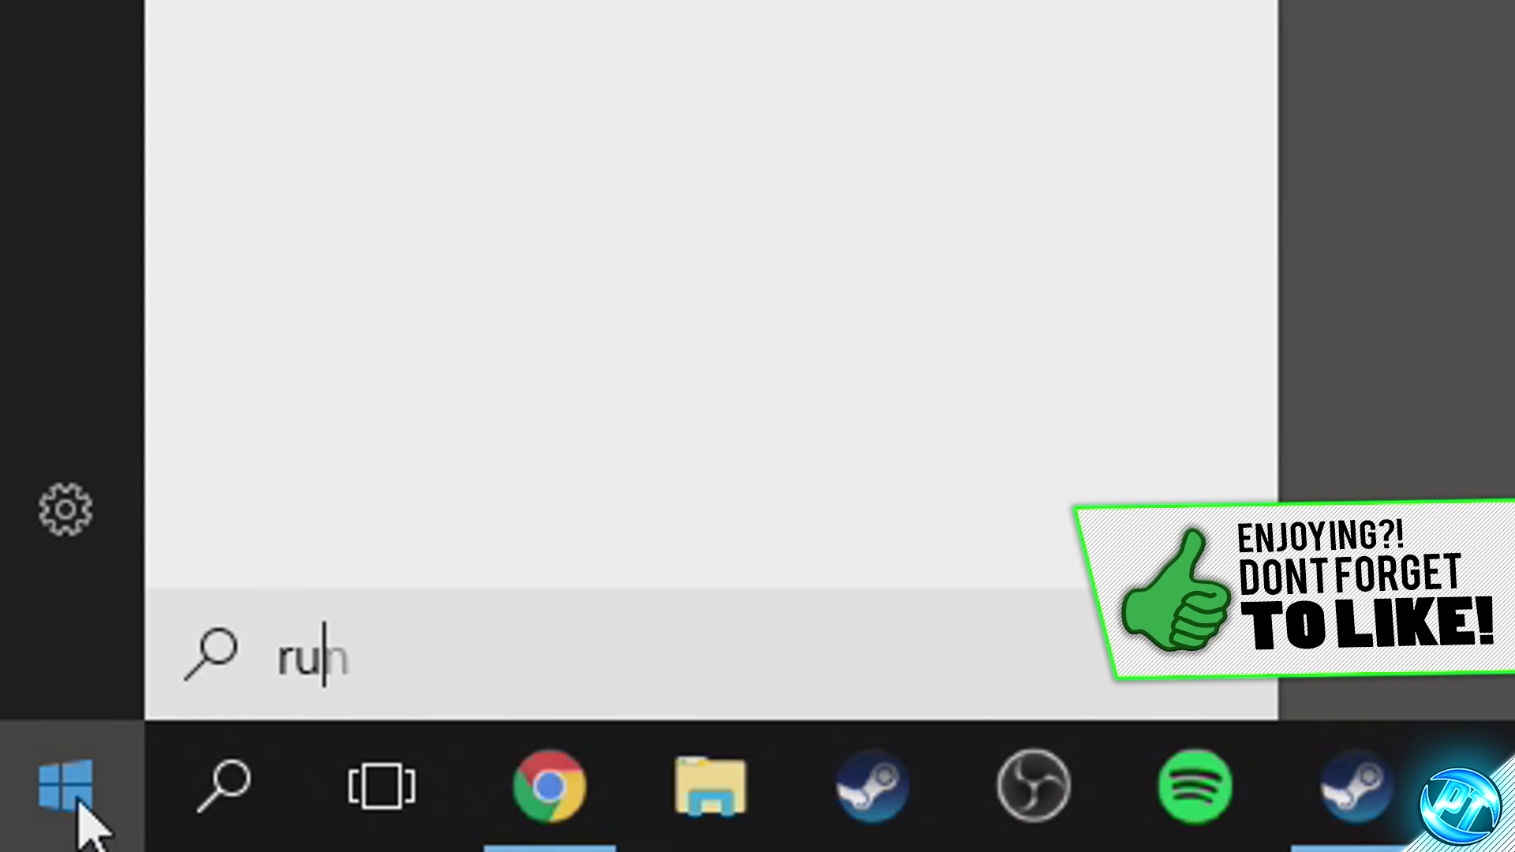
{"action": "key", "text": "Return"}
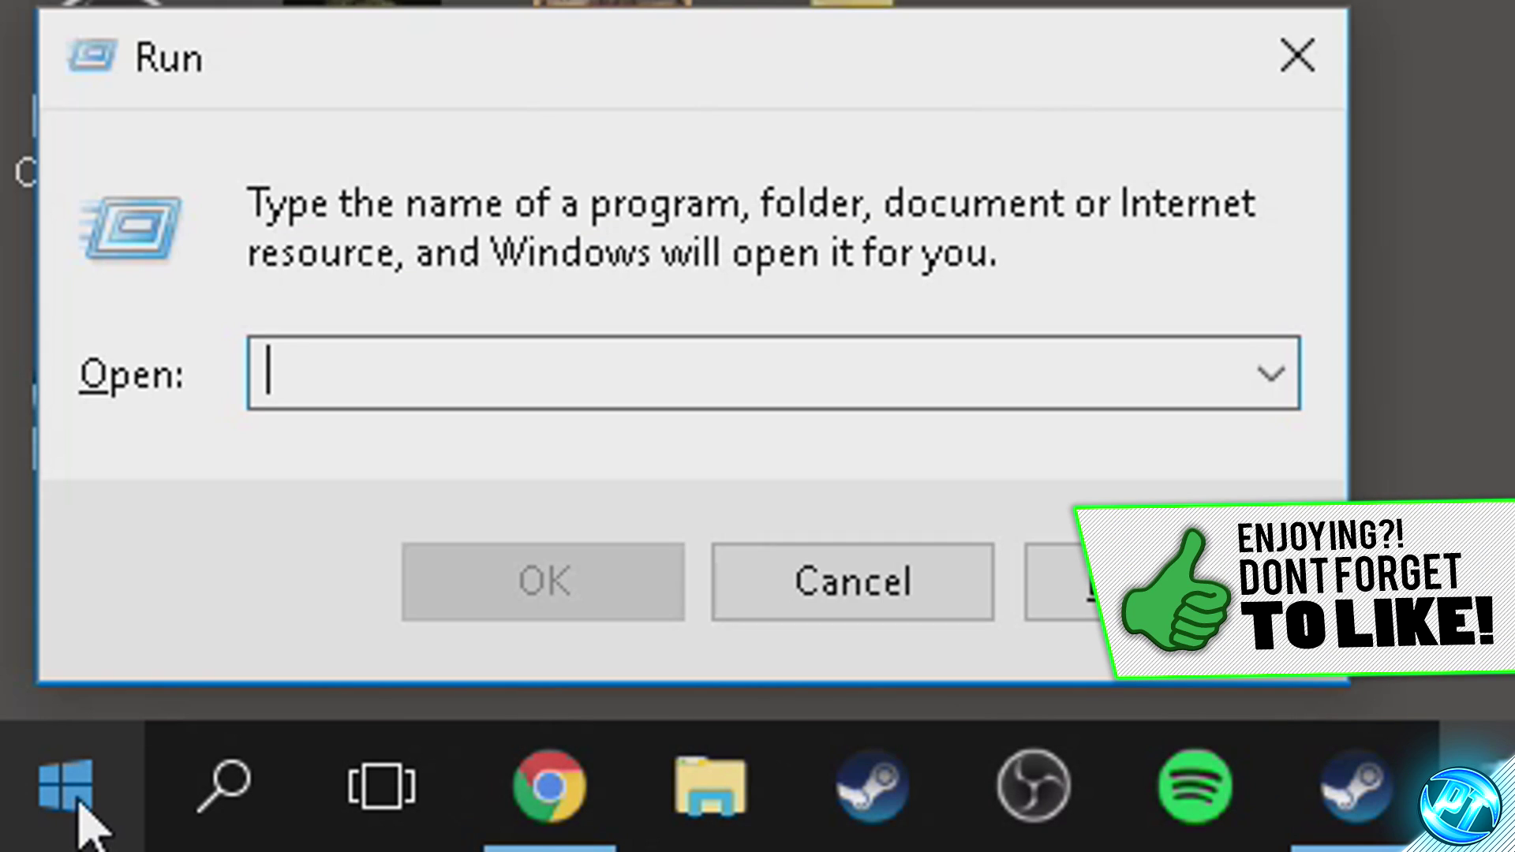
{"action": "type", "text": "regedit"}
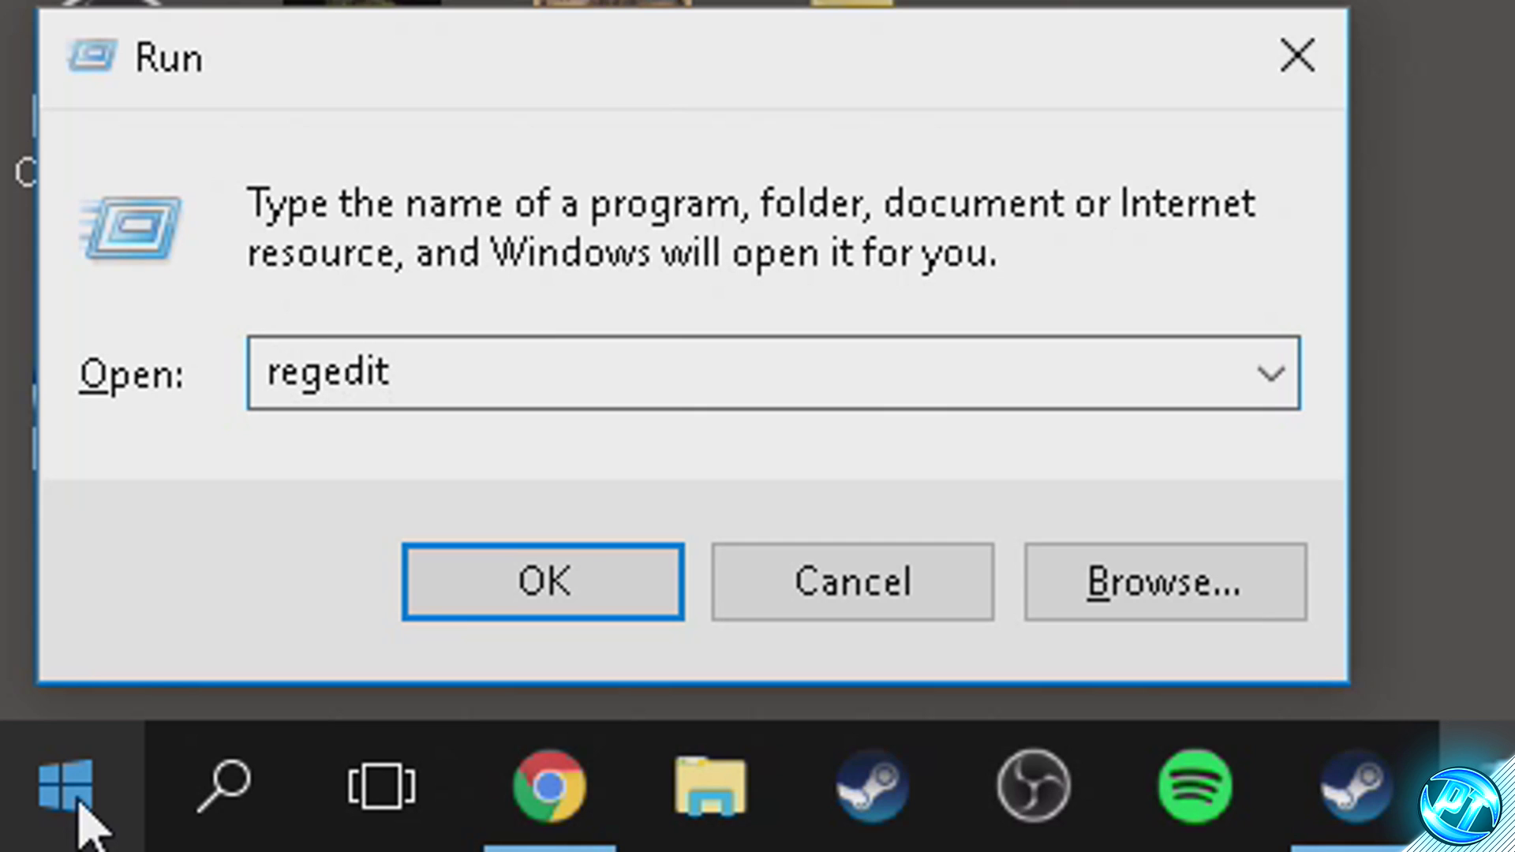
{"action": "key", "text": "Return"}
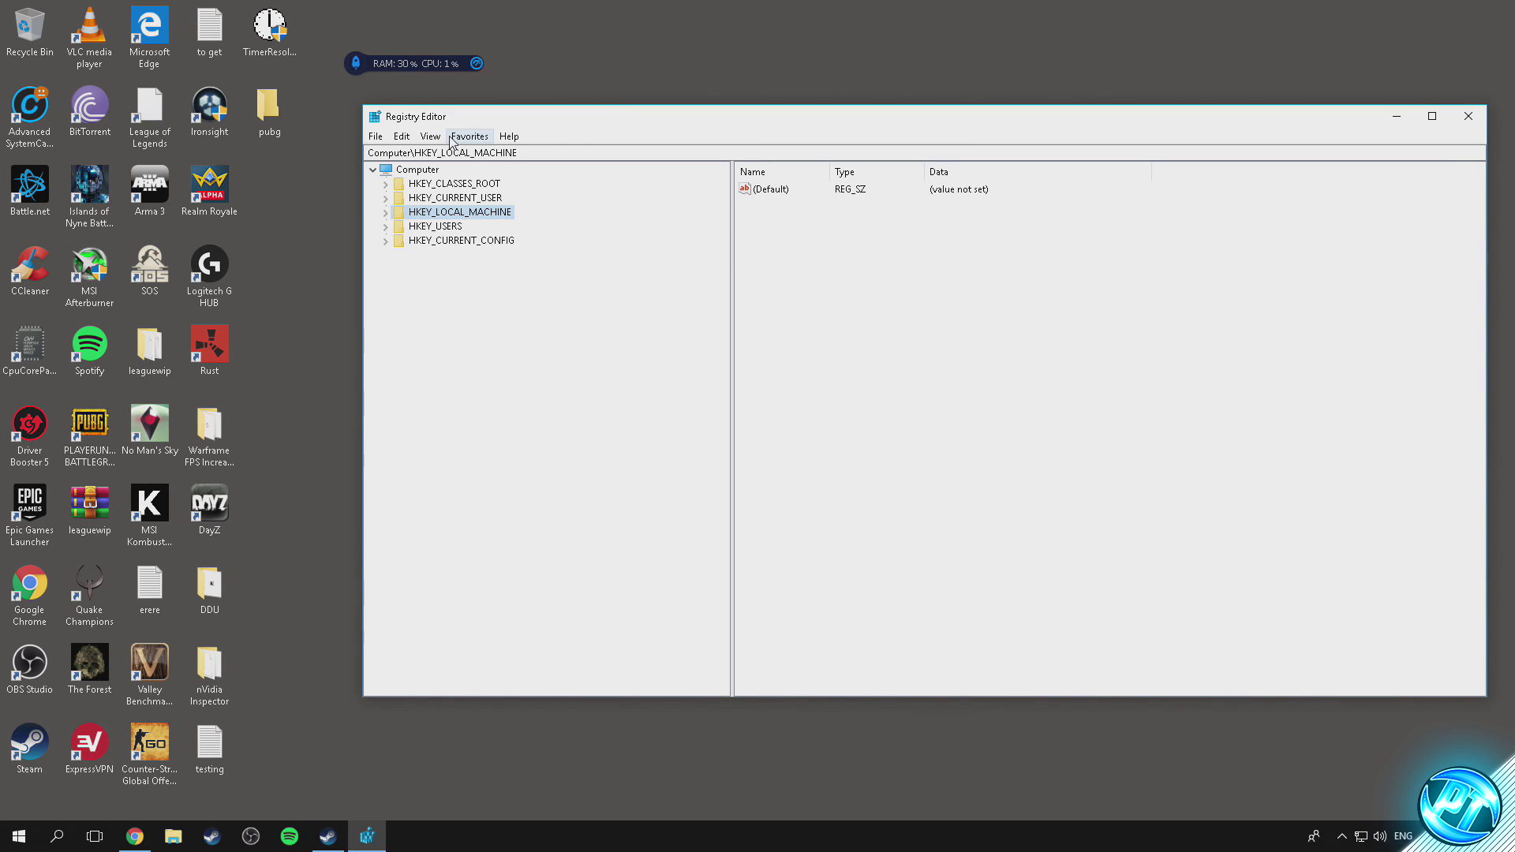
Select some key path text, then expand HKEY_LOCAL_MACHINE\SOFTWARE\Microsoft in the tree.
{"action": "left_click", "coordinate": [499, 153]}
{"action": "left_click", "coordinate": [541, 155]}
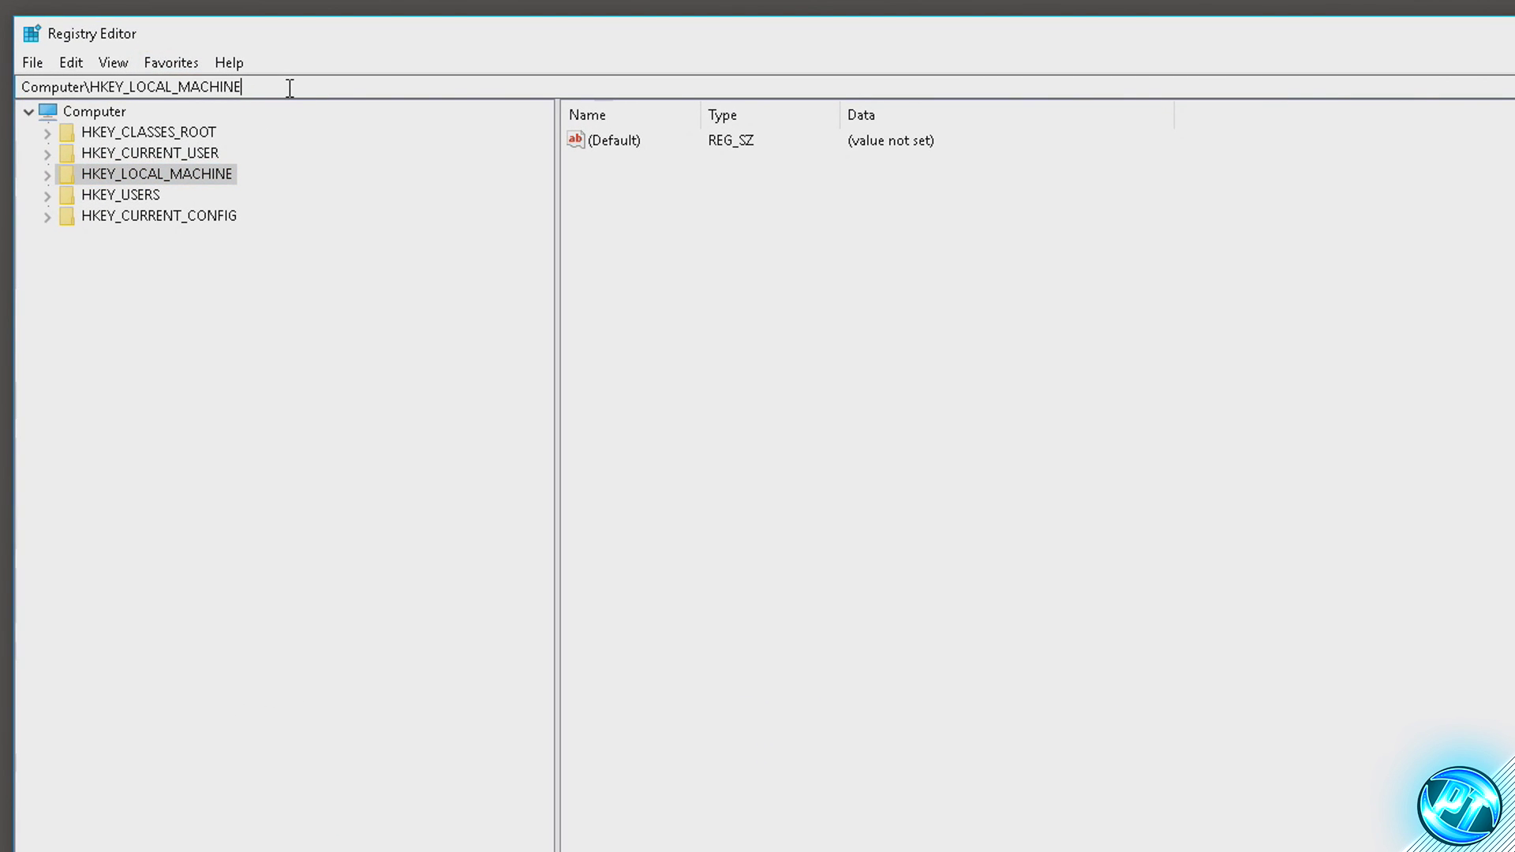
{"action": "left_click_drag", "start_coordinate": [36, 87], "coordinate": [314, 84]}
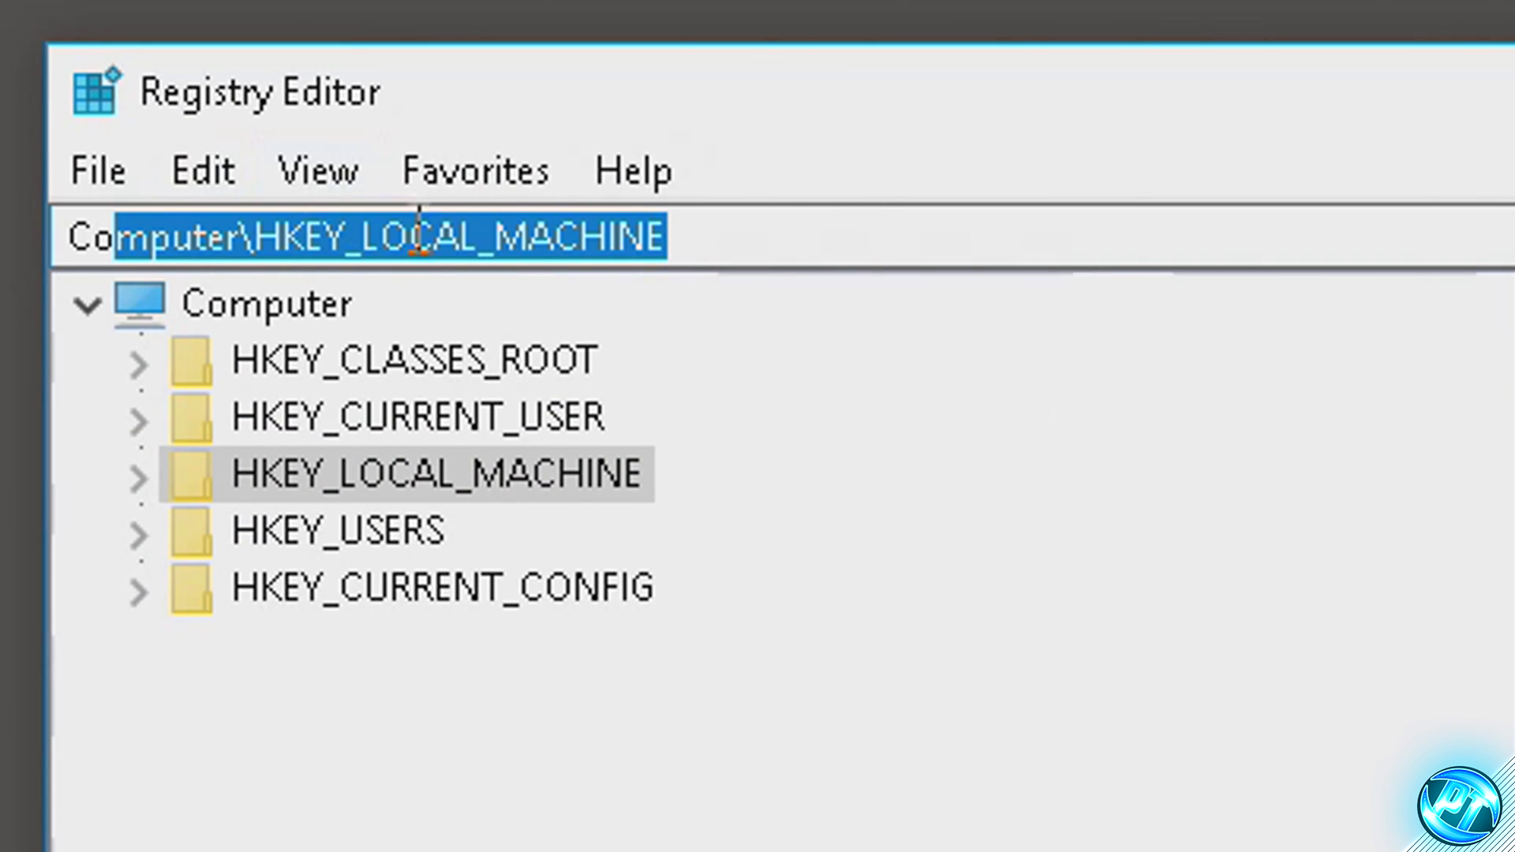
{"action": "left_click_drag", "start_coordinate": [237, 236], "coordinate": [866, 240]}
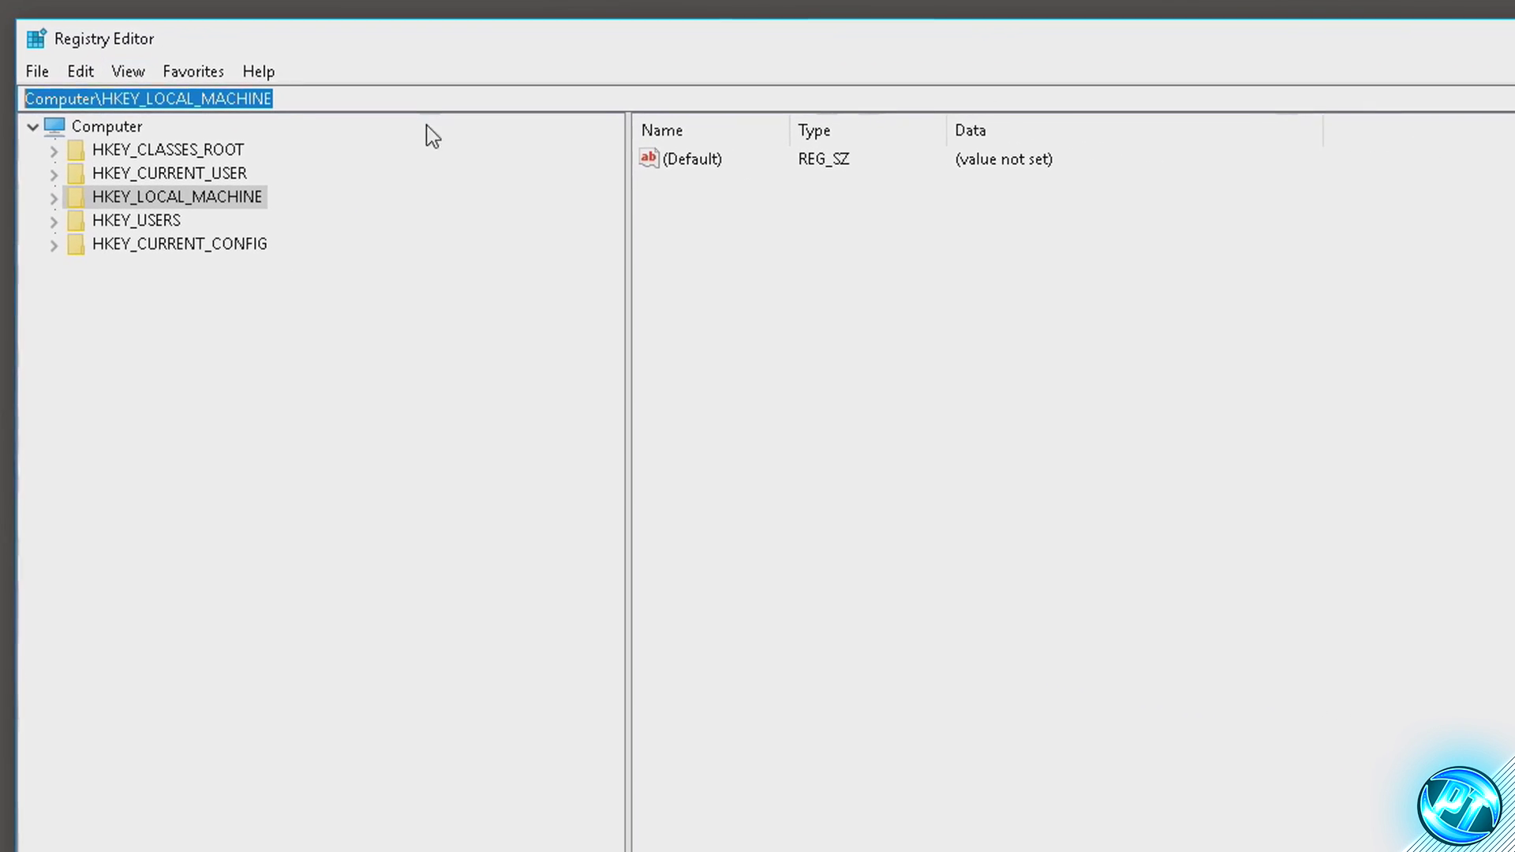
{"action": "left_click", "coordinate": [493, 677]}
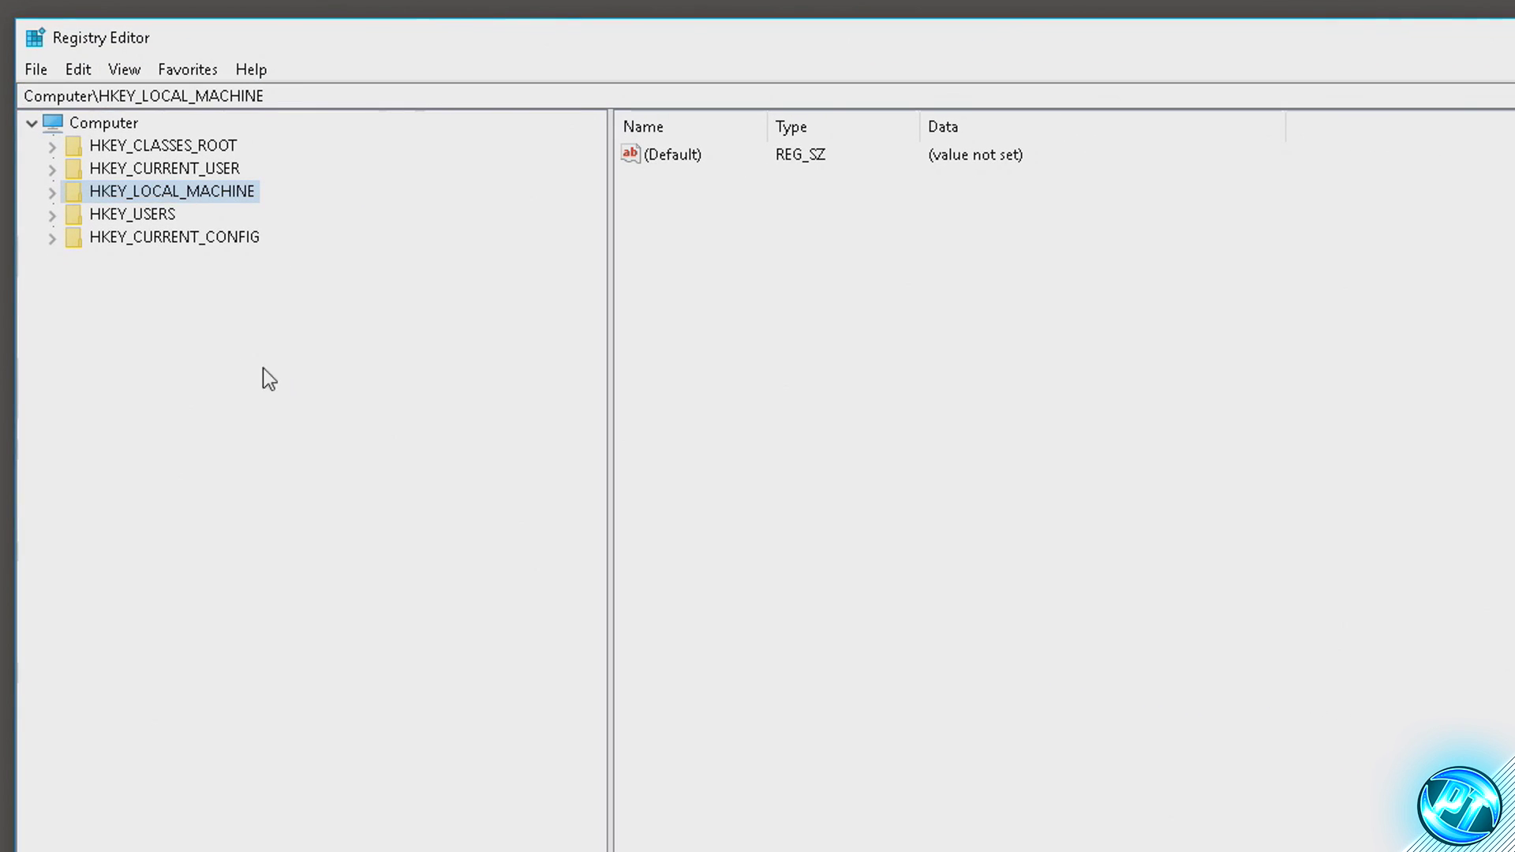
{"action": "double_click", "coordinate": [91, 198]}
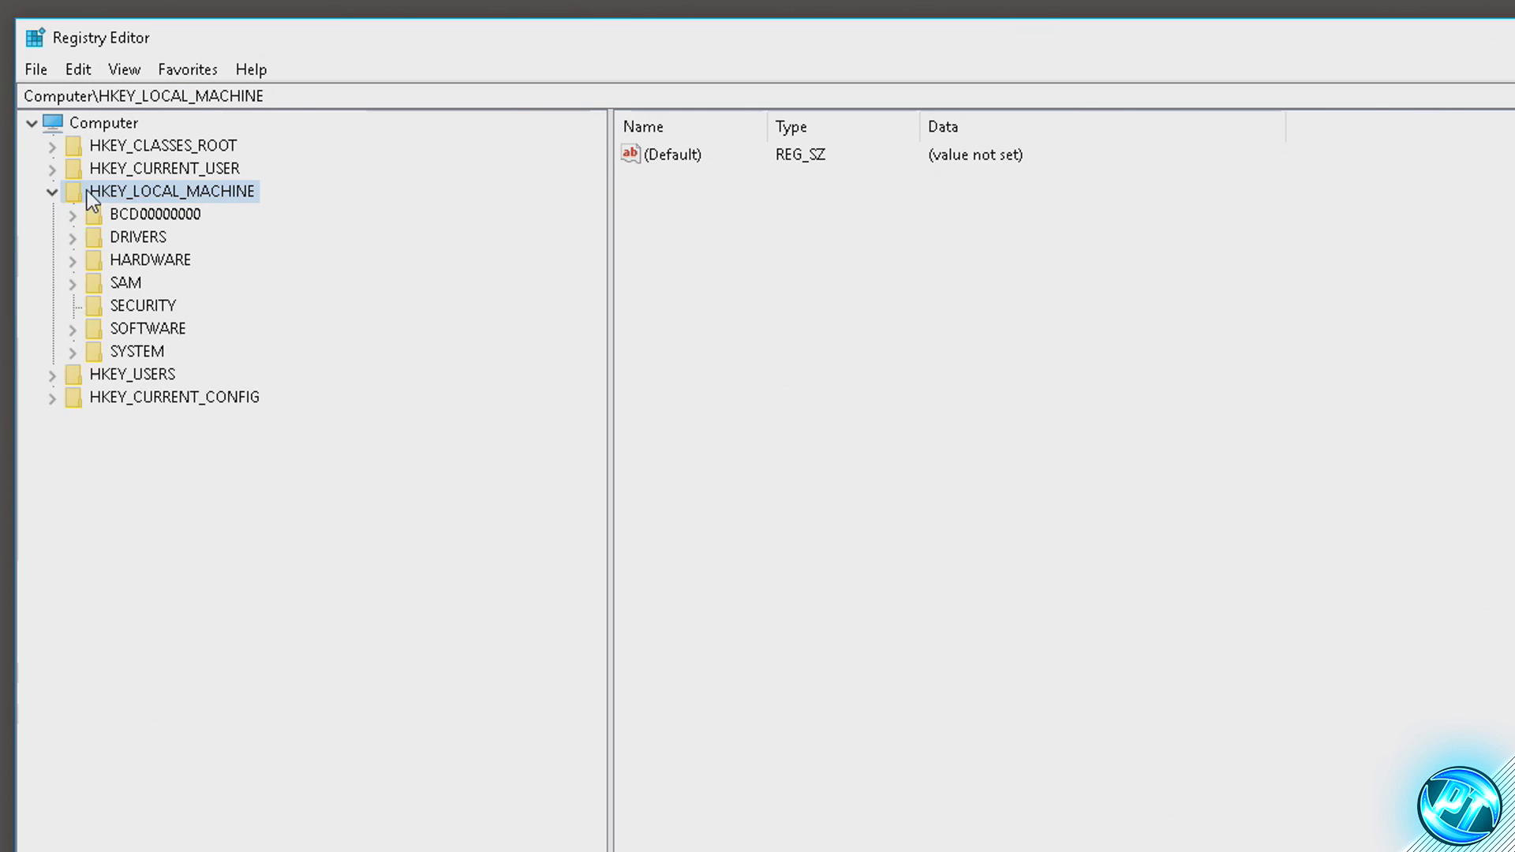
{"action": "left_click", "coordinate": [101, 335]}
{"action": "double_click", "coordinate": [100, 335]}
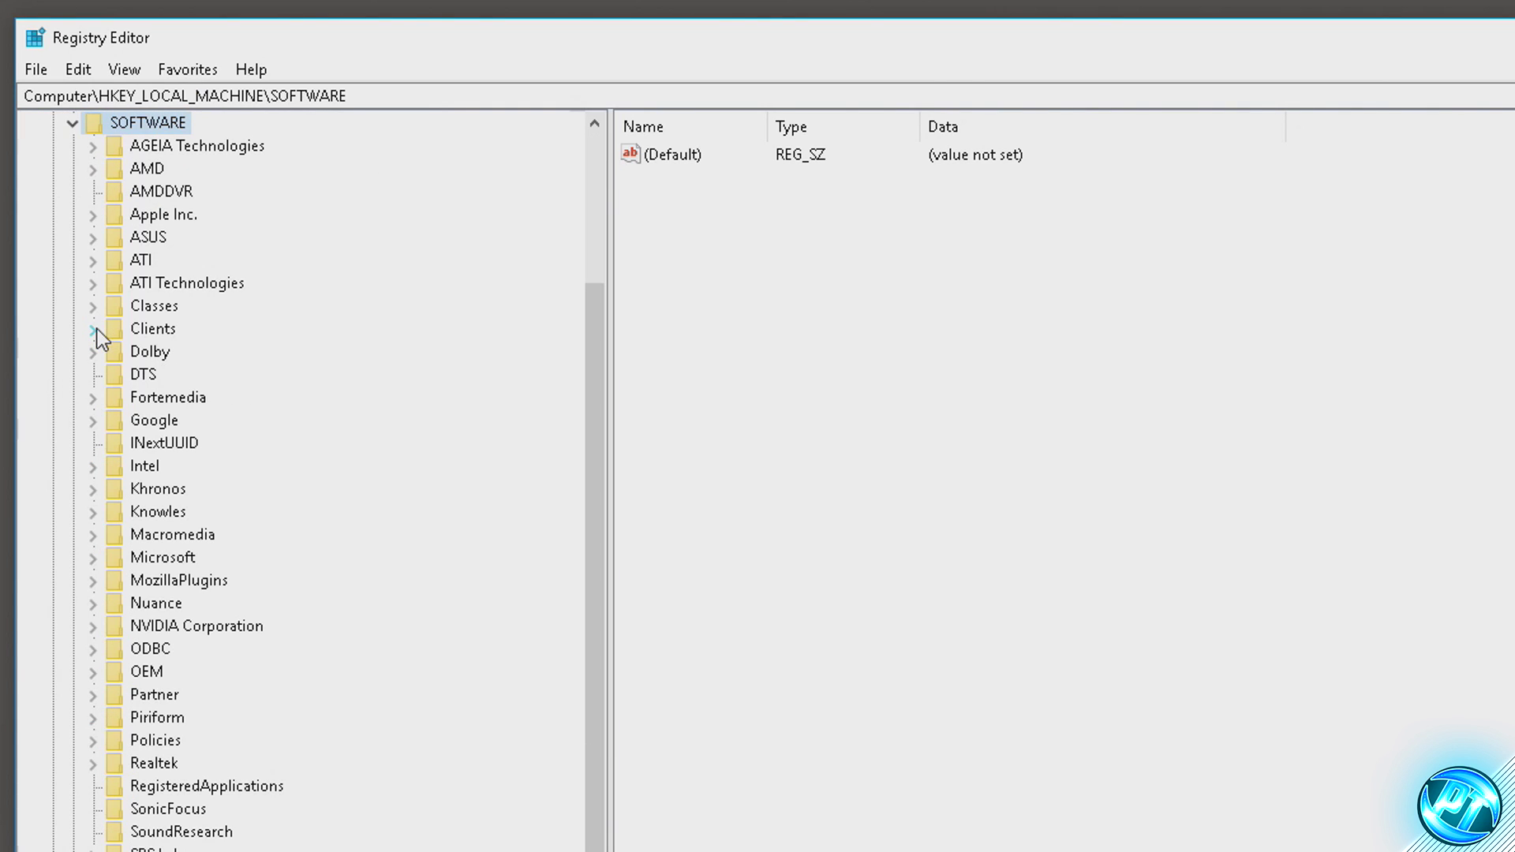
{"action": "left_click", "coordinate": [122, 562]}
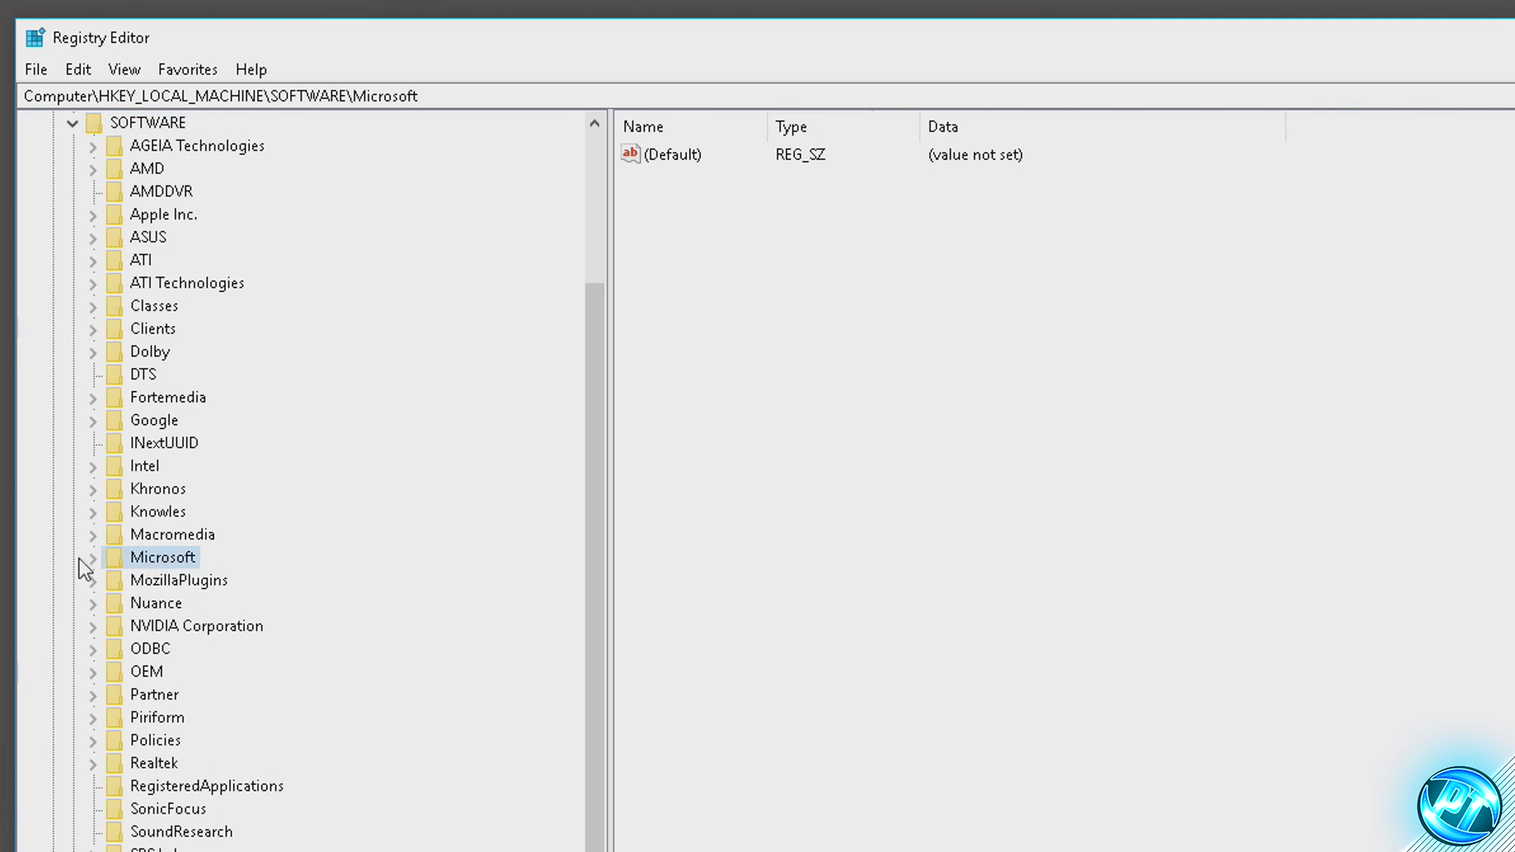
{"action": "double_click", "coordinate": [113, 561]}
Expand Windows NT\CurrentVersion and then the Multimedia key.
{"action": "scroll", "coordinate": [113, 557], "scroll_direction": "down", "scroll_amount": 20}
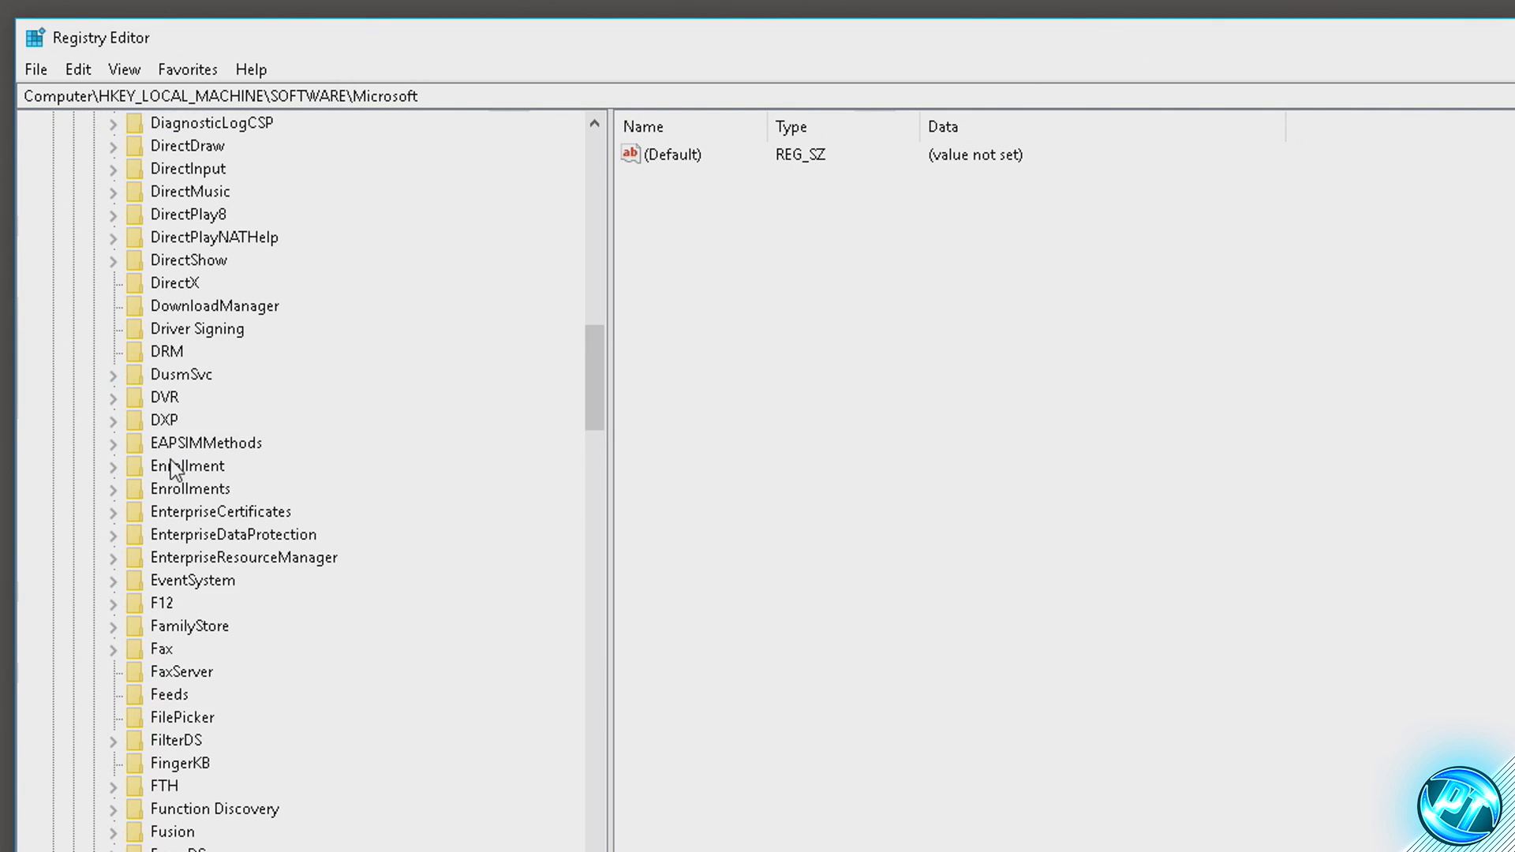
{"action": "scroll", "coordinate": [142, 535], "scroll_direction": "down", "scroll_amount": 15}
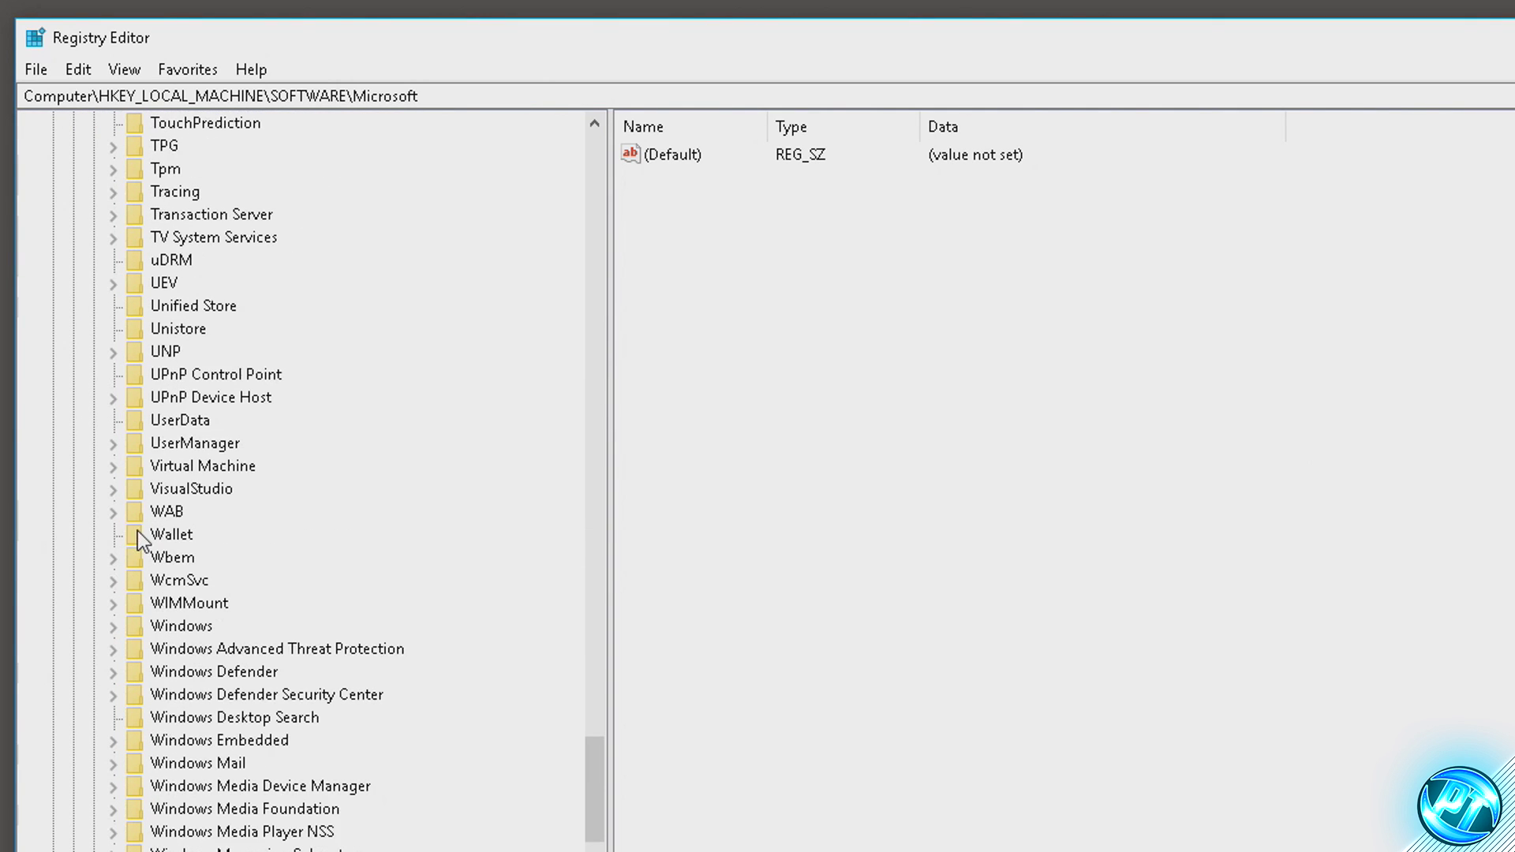
{"action": "left_click", "coordinate": [207, 536]}
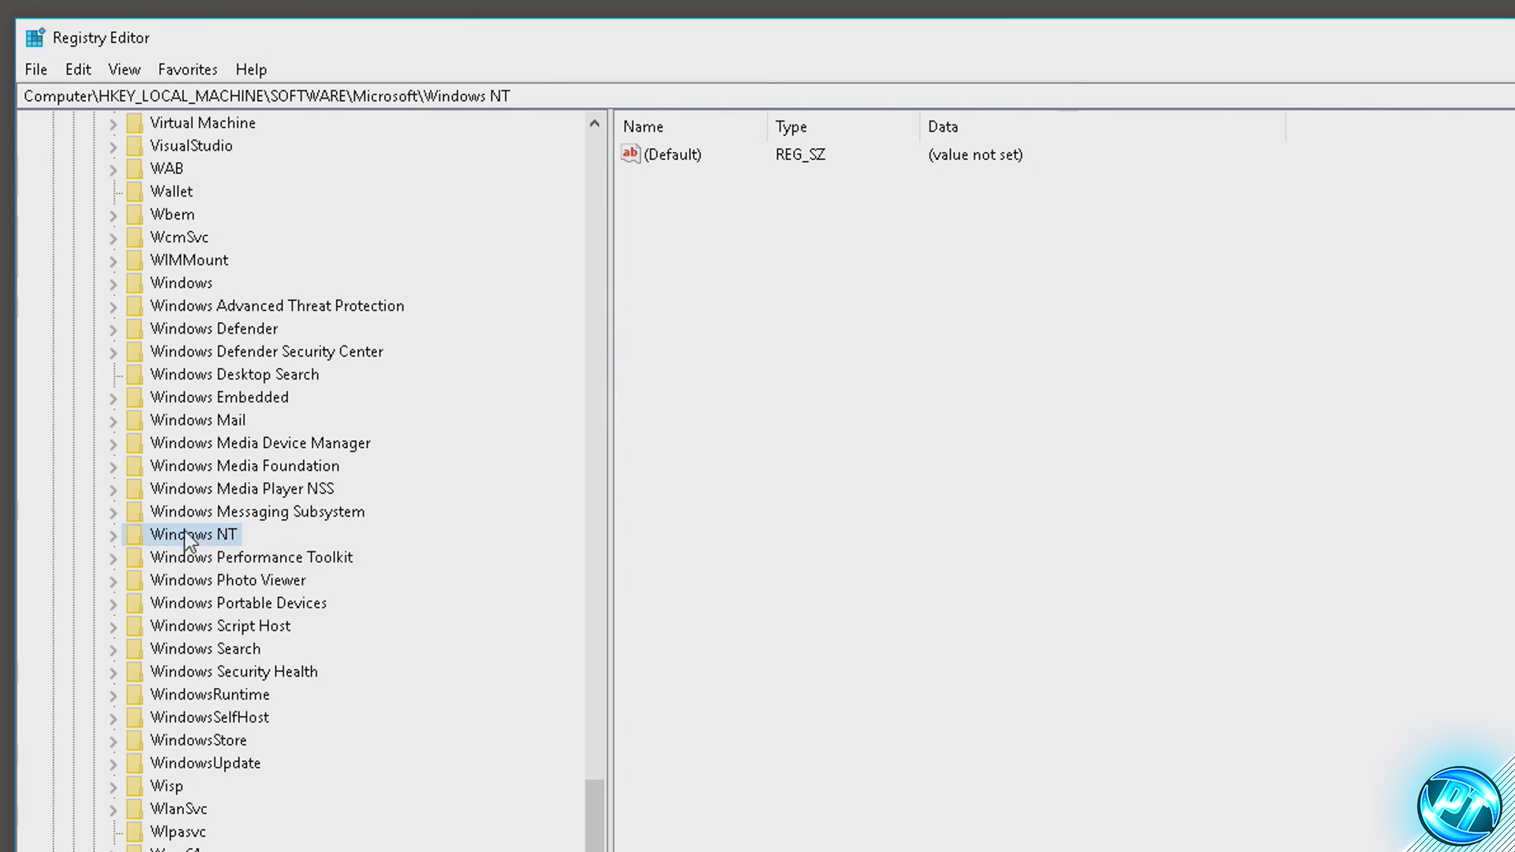
{"action": "double_click", "coordinate": [135, 541]}
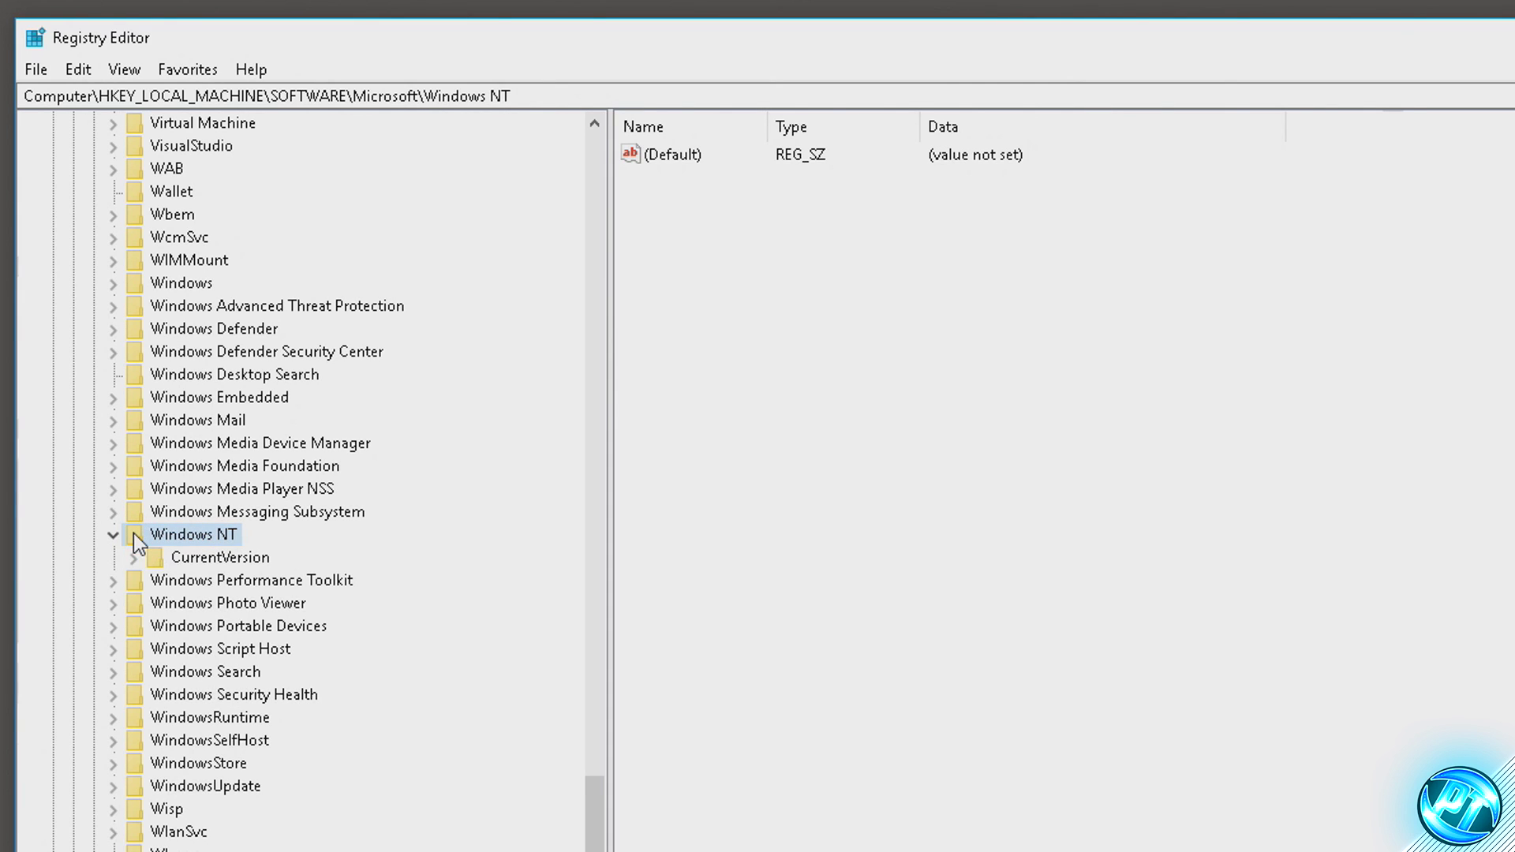
{"action": "double_click", "coordinate": [154, 558]}
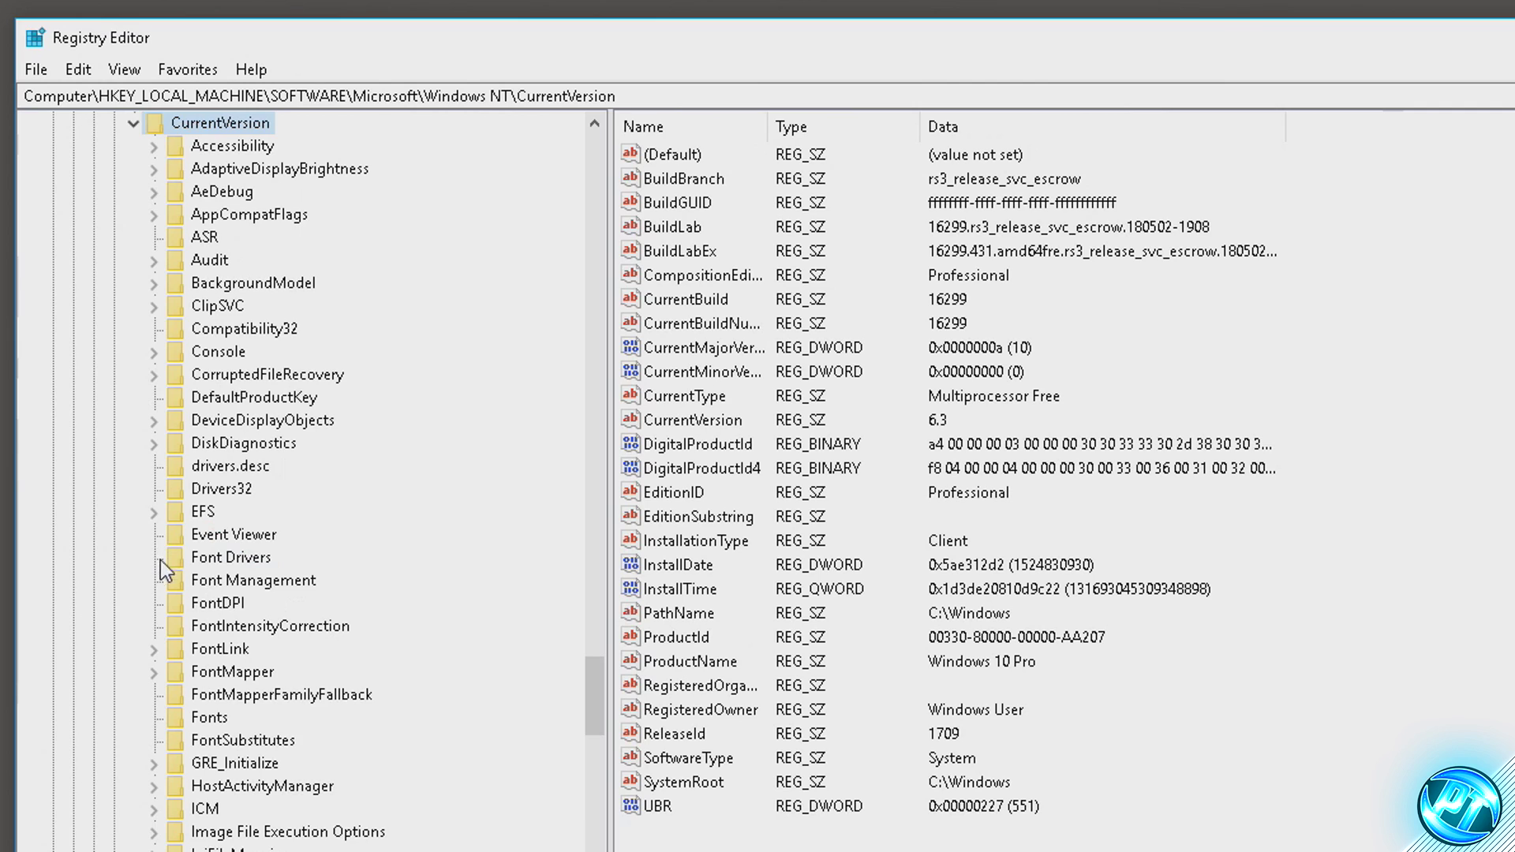
{"action": "scroll", "coordinate": [162, 564], "scroll_direction": "down", "scroll_amount": 20}
{"action": "scroll", "coordinate": [170, 575], "scroll_direction": "up", "scroll_amount": 7}
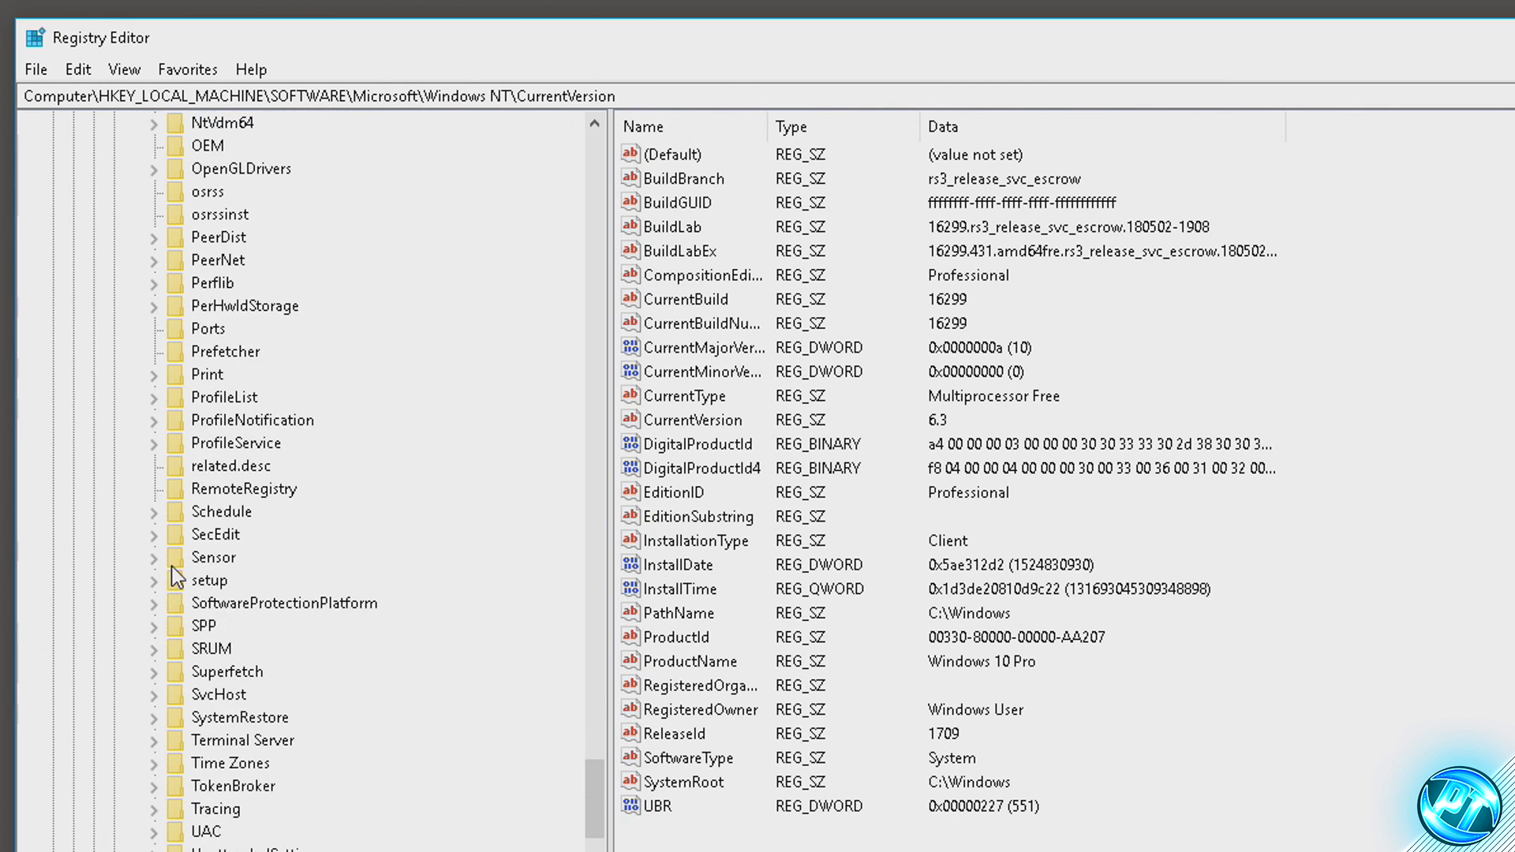
{"action": "scroll", "coordinate": [173, 579], "scroll_direction": "up", "scroll_amount": 11}
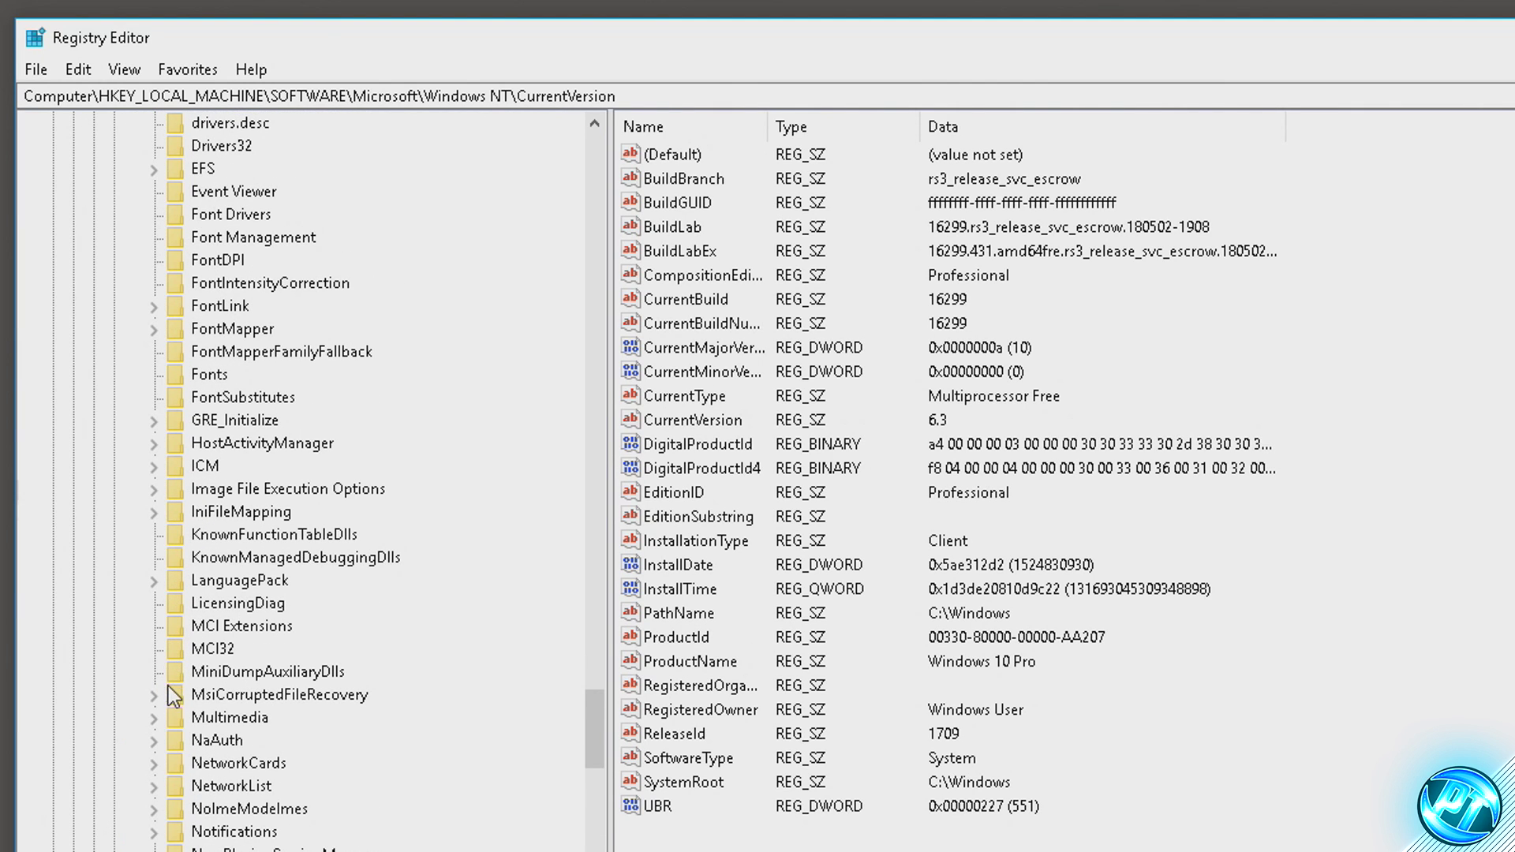
{"action": "left_click", "coordinate": [175, 717]}
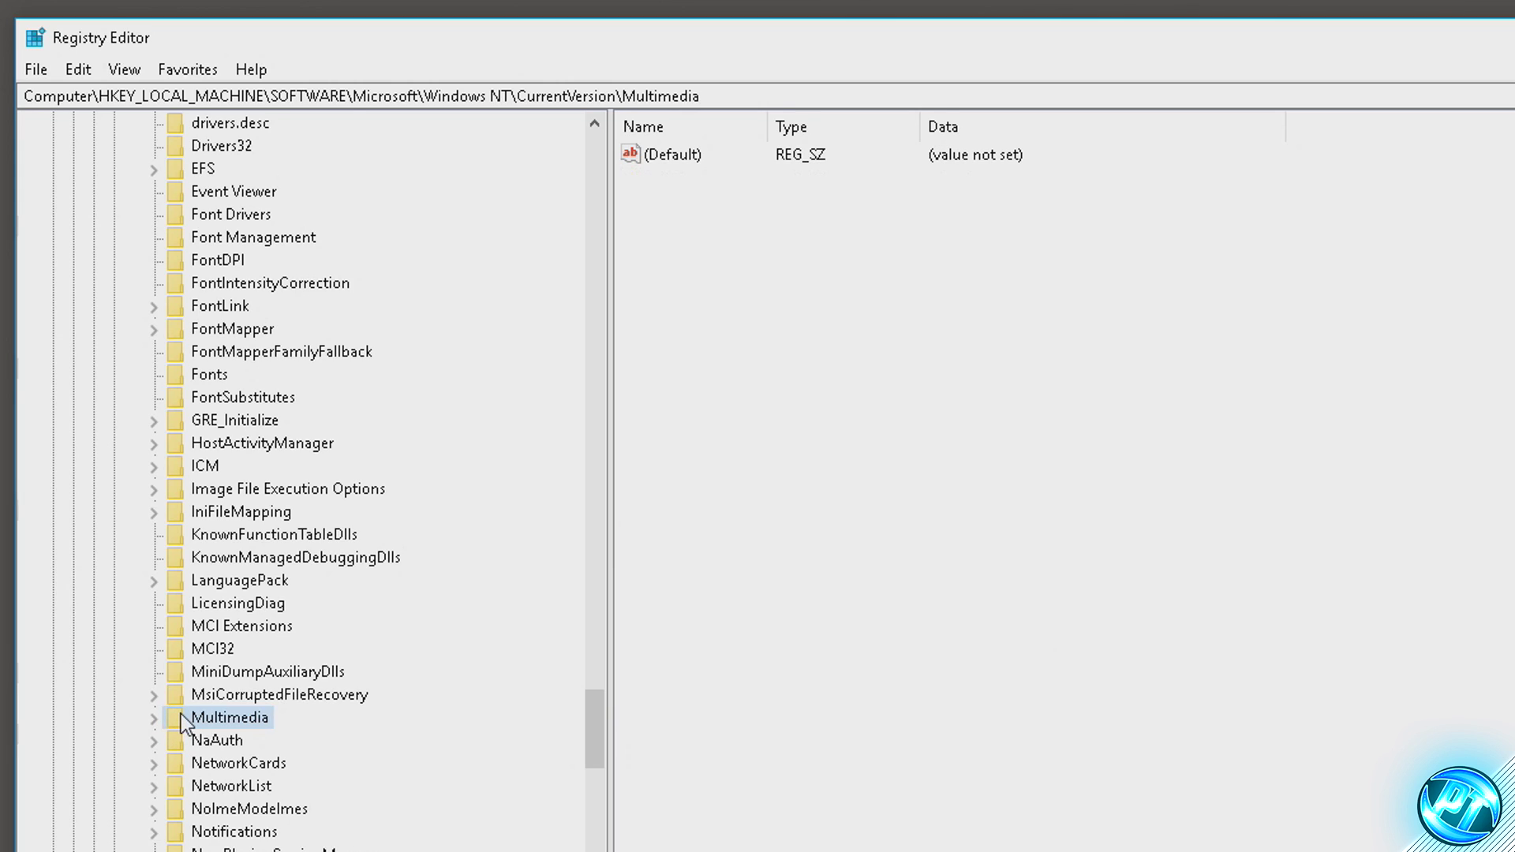
{"action": "double_click", "coordinate": [182, 720]}
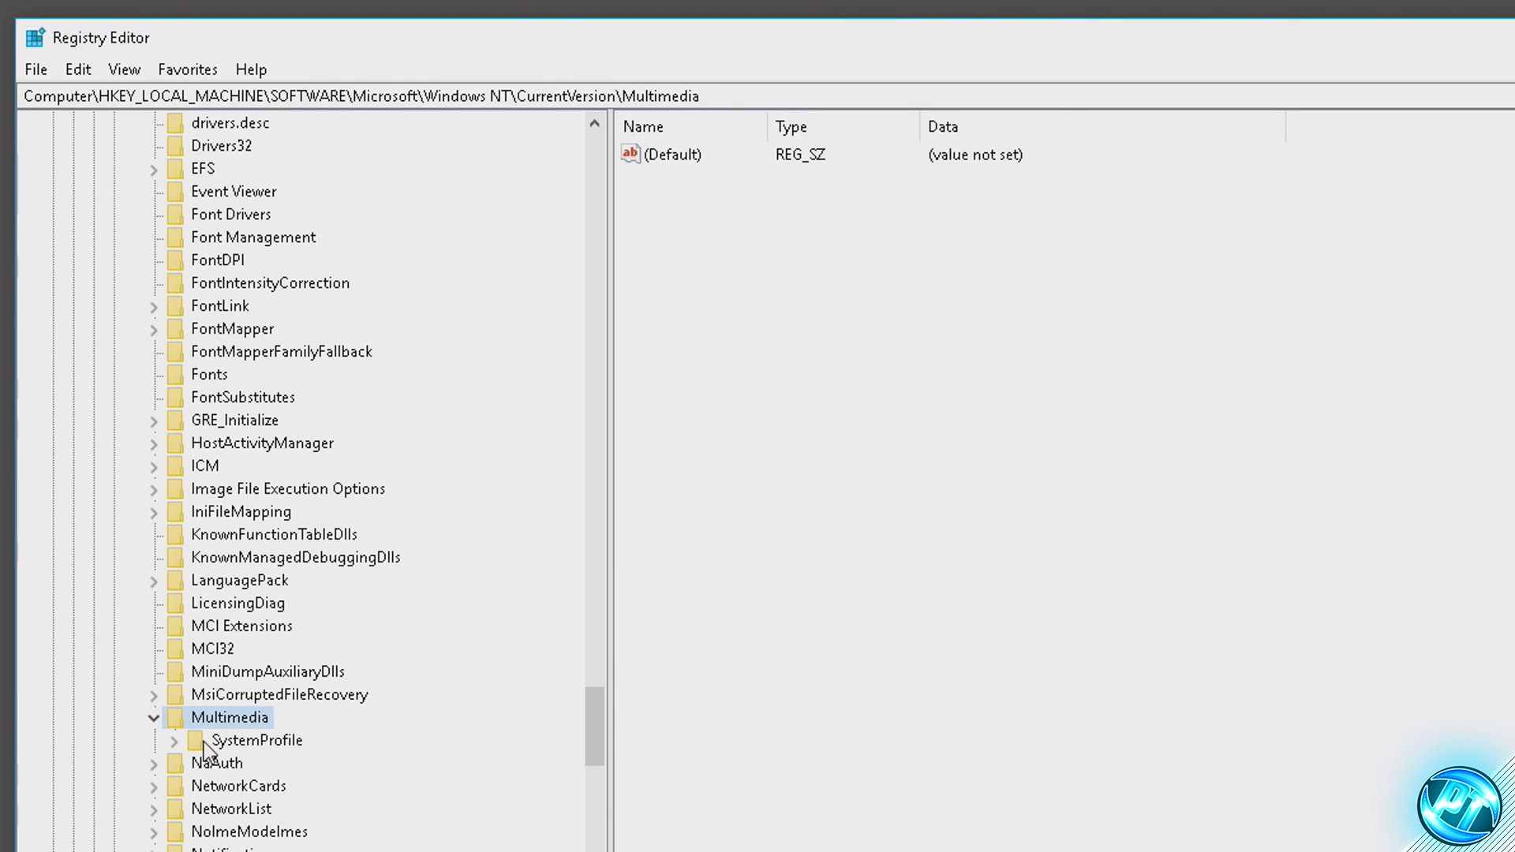
Add a DWORD (32-bit) value named SystemResponsiveness under SystemProfile and set its data to 0.
{"action": "left_click", "coordinate": [199, 746]}
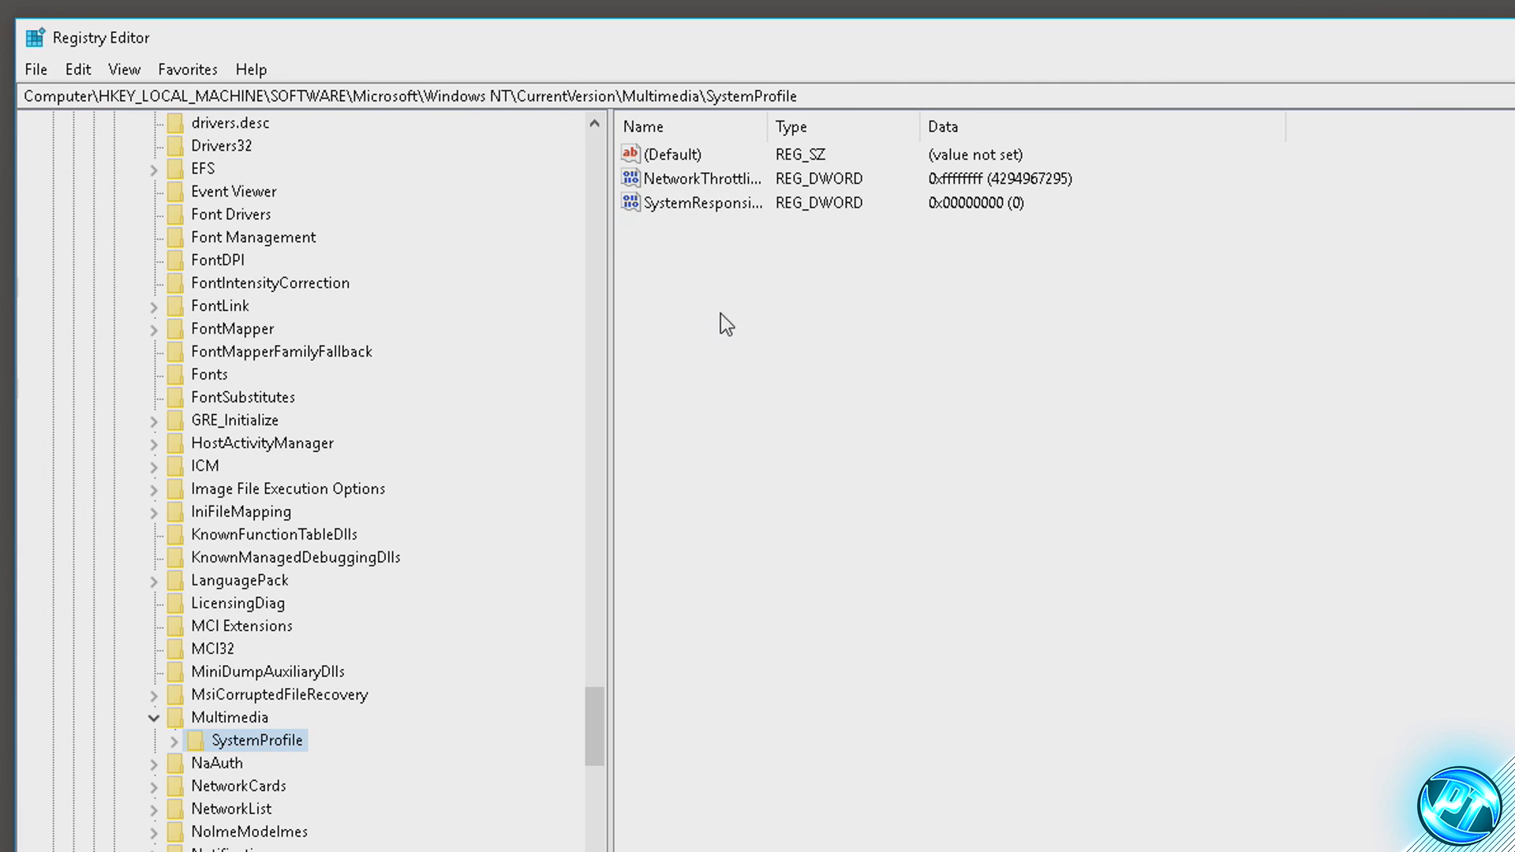
{"action": "right_click", "coordinate": [694, 349]}
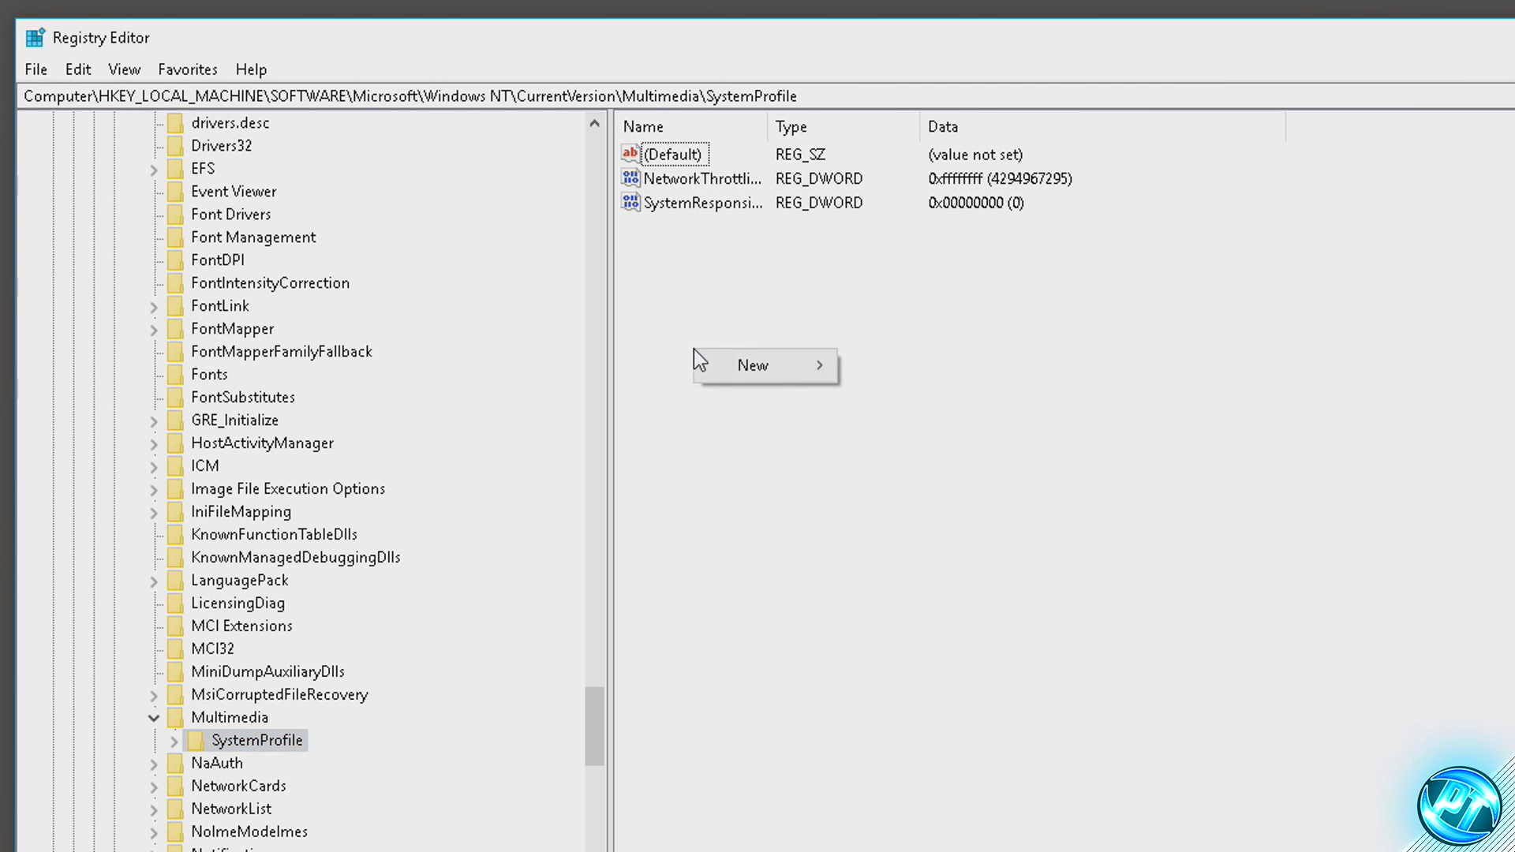
{"action": "mouse_move", "coordinate": [760, 368]}
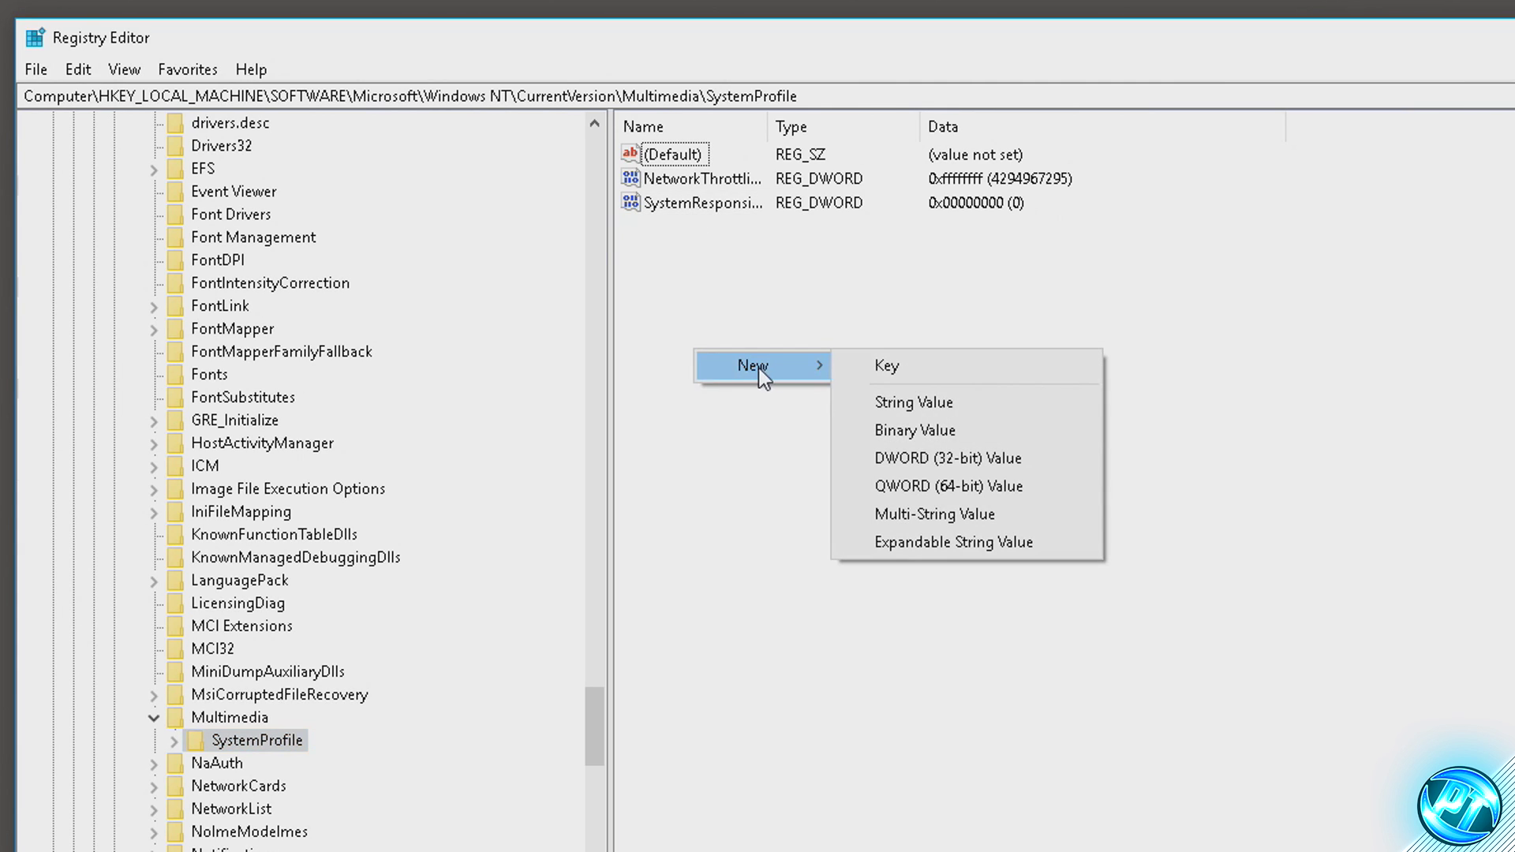
{"action": "left_click", "coordinate": [925, 461]}
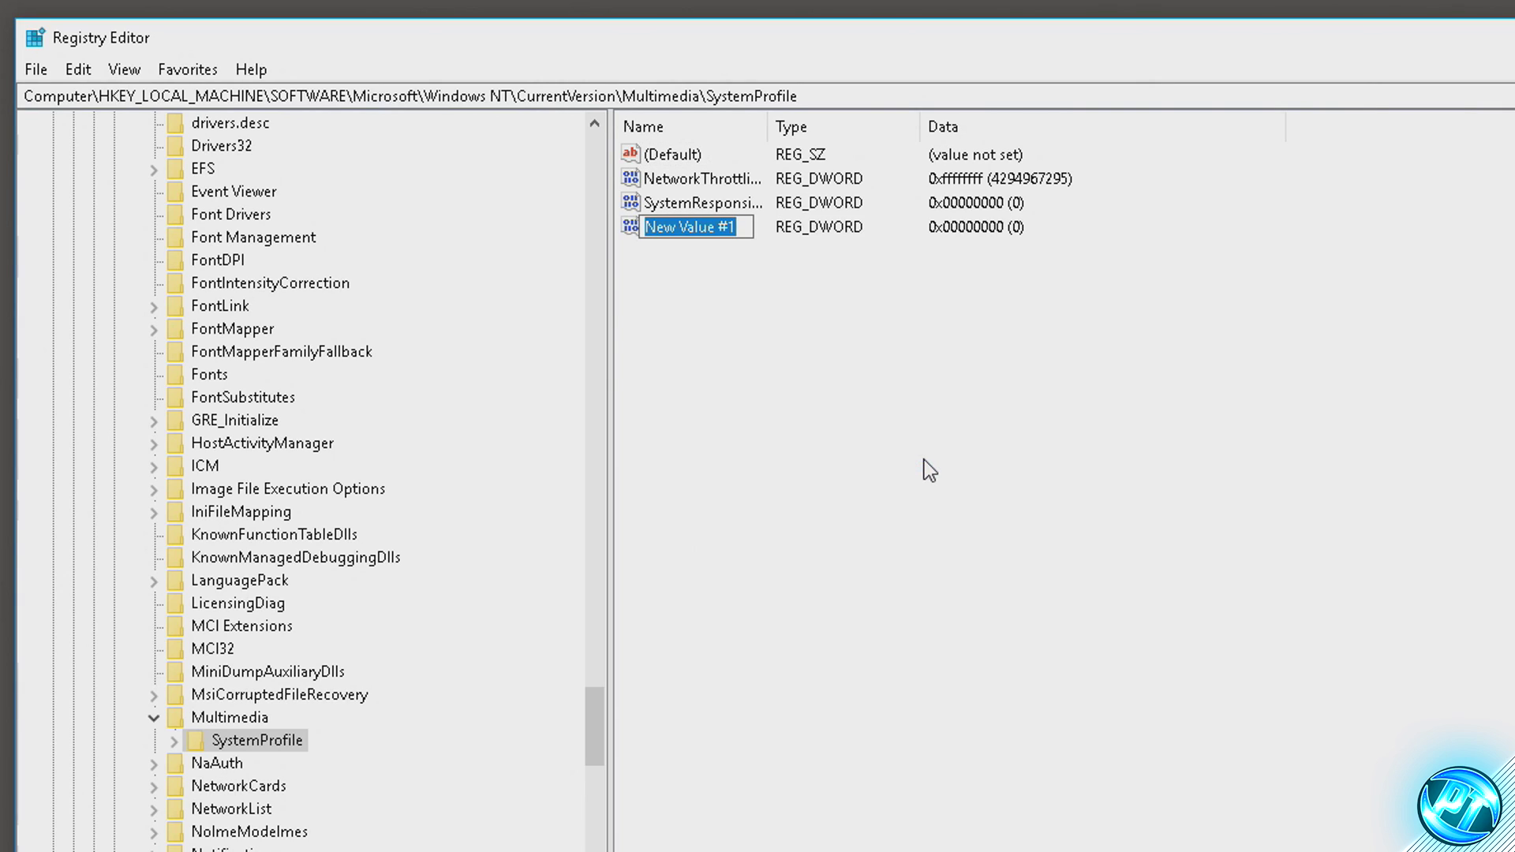
{"action": "type", "text": "SystemResponsiveness"}
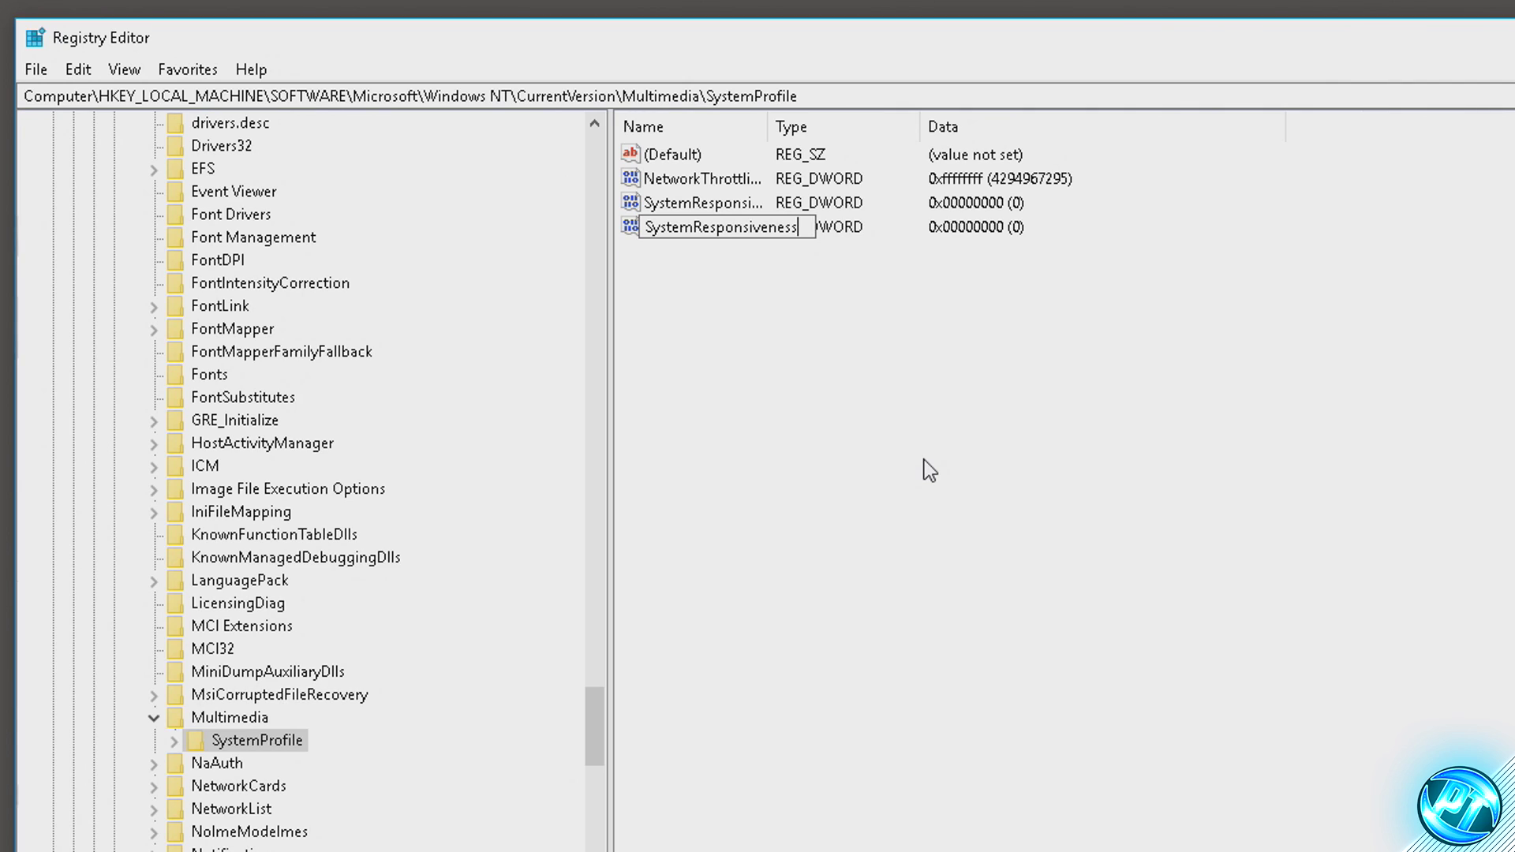
{"action": "left_click", "coordinate": [829, 245]}
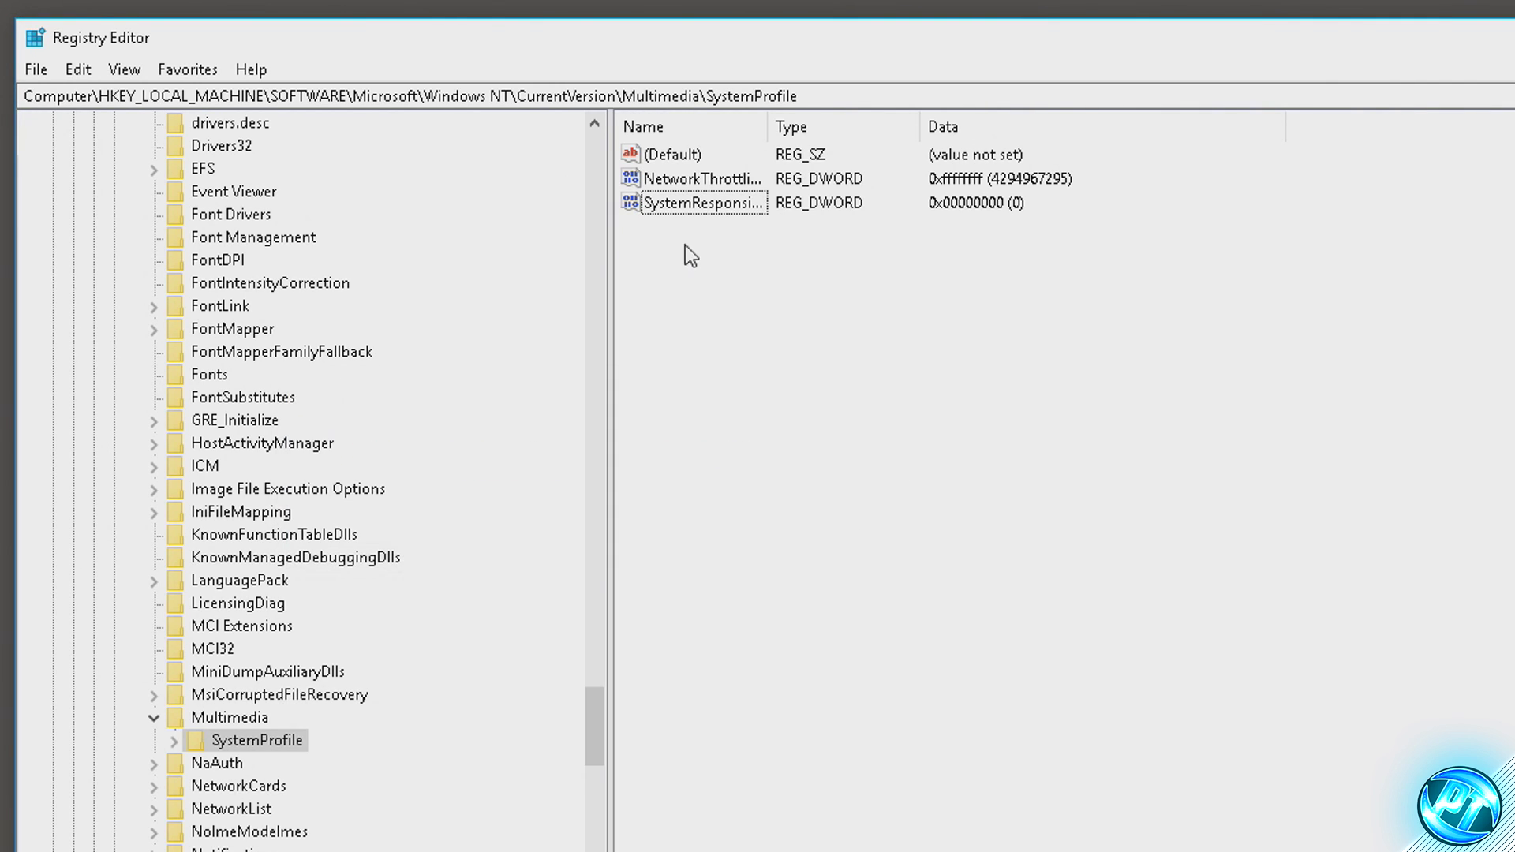
{"action": "double_click", "coordinate": [687, 207]}
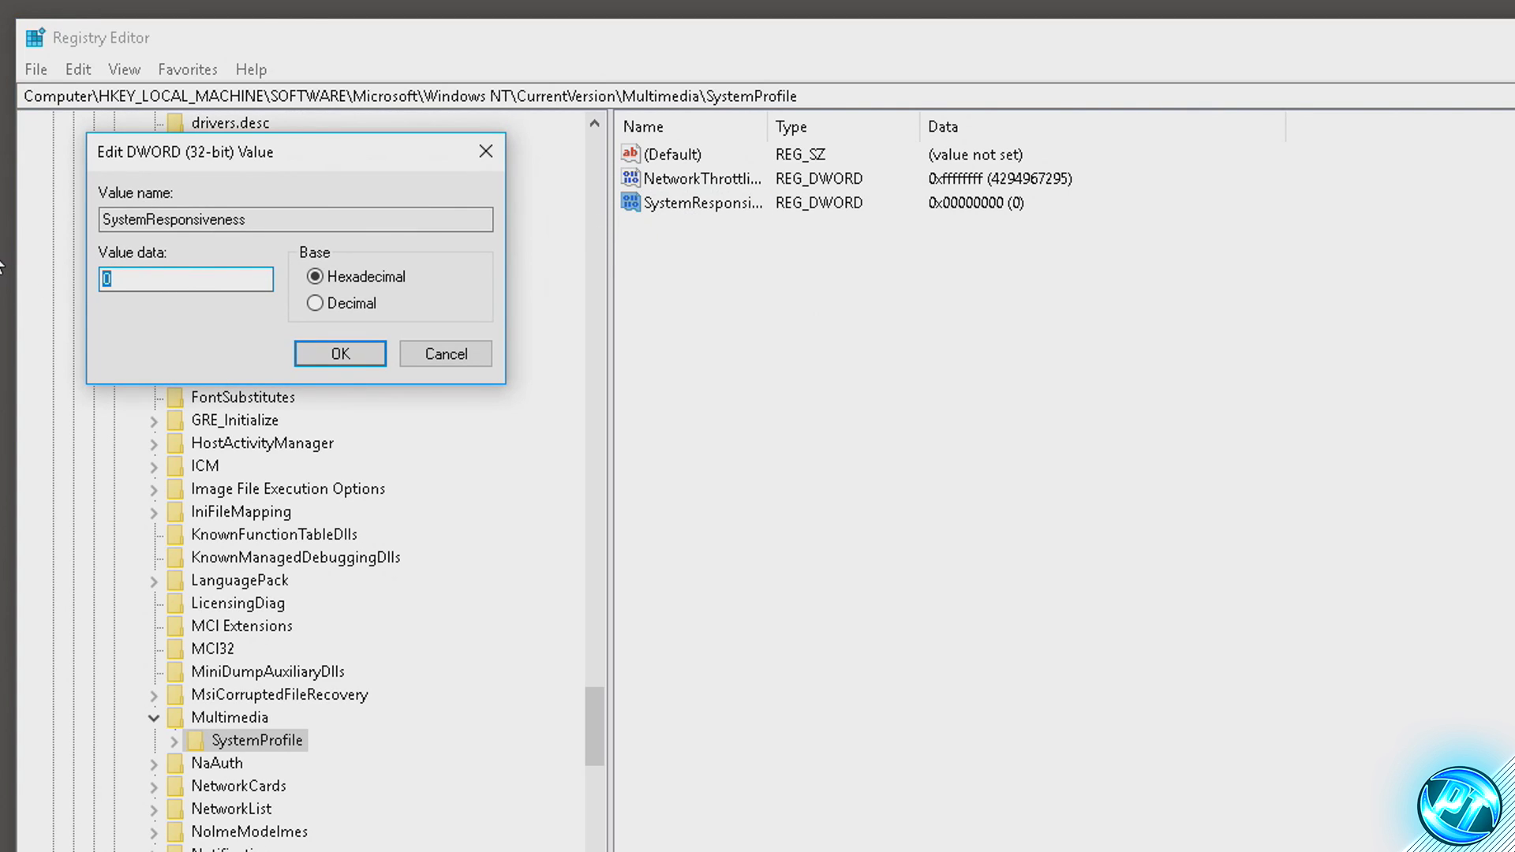
{"action": "left_click", "coordinate": [141, 278]}
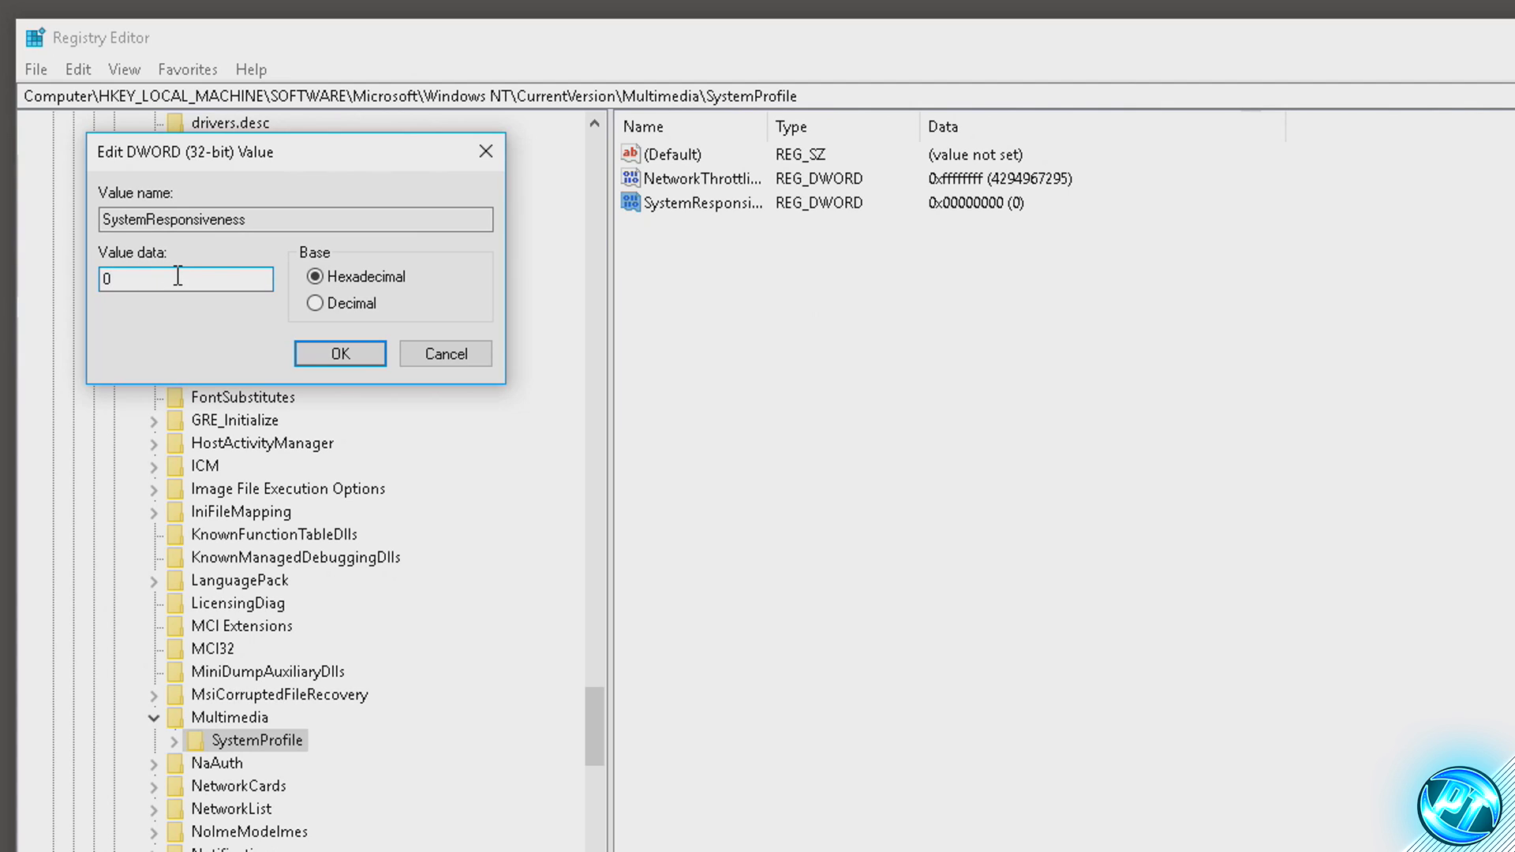
{"action": "left_click", "coordinate": [341, 355]}
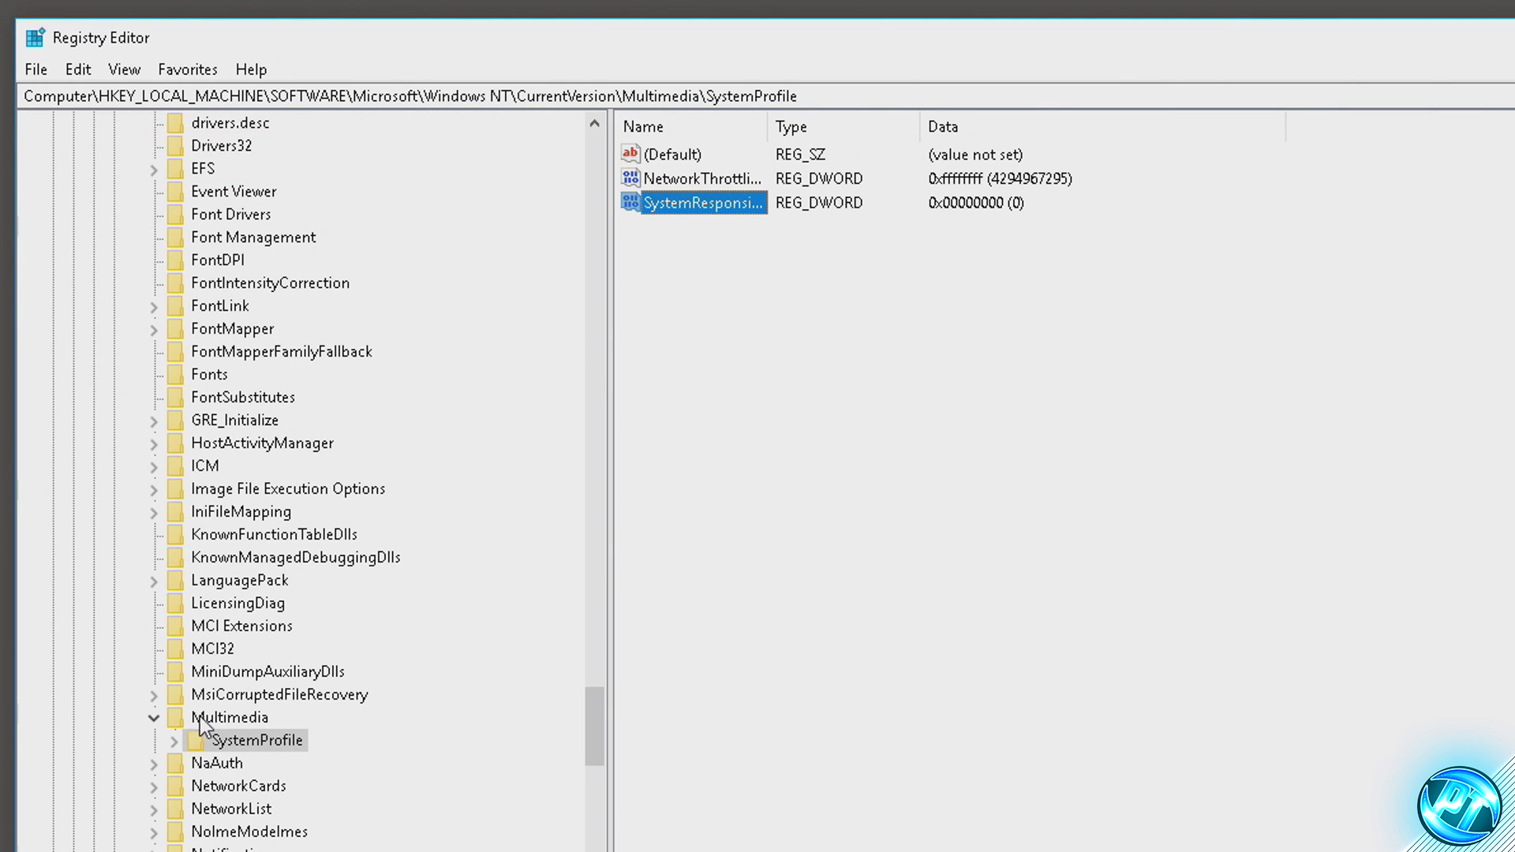
Expand SystemProfile > Tasks, select Games, and confirm Priority stays at 6.
{"action": "double_click", "coordinate": [197, 745]}
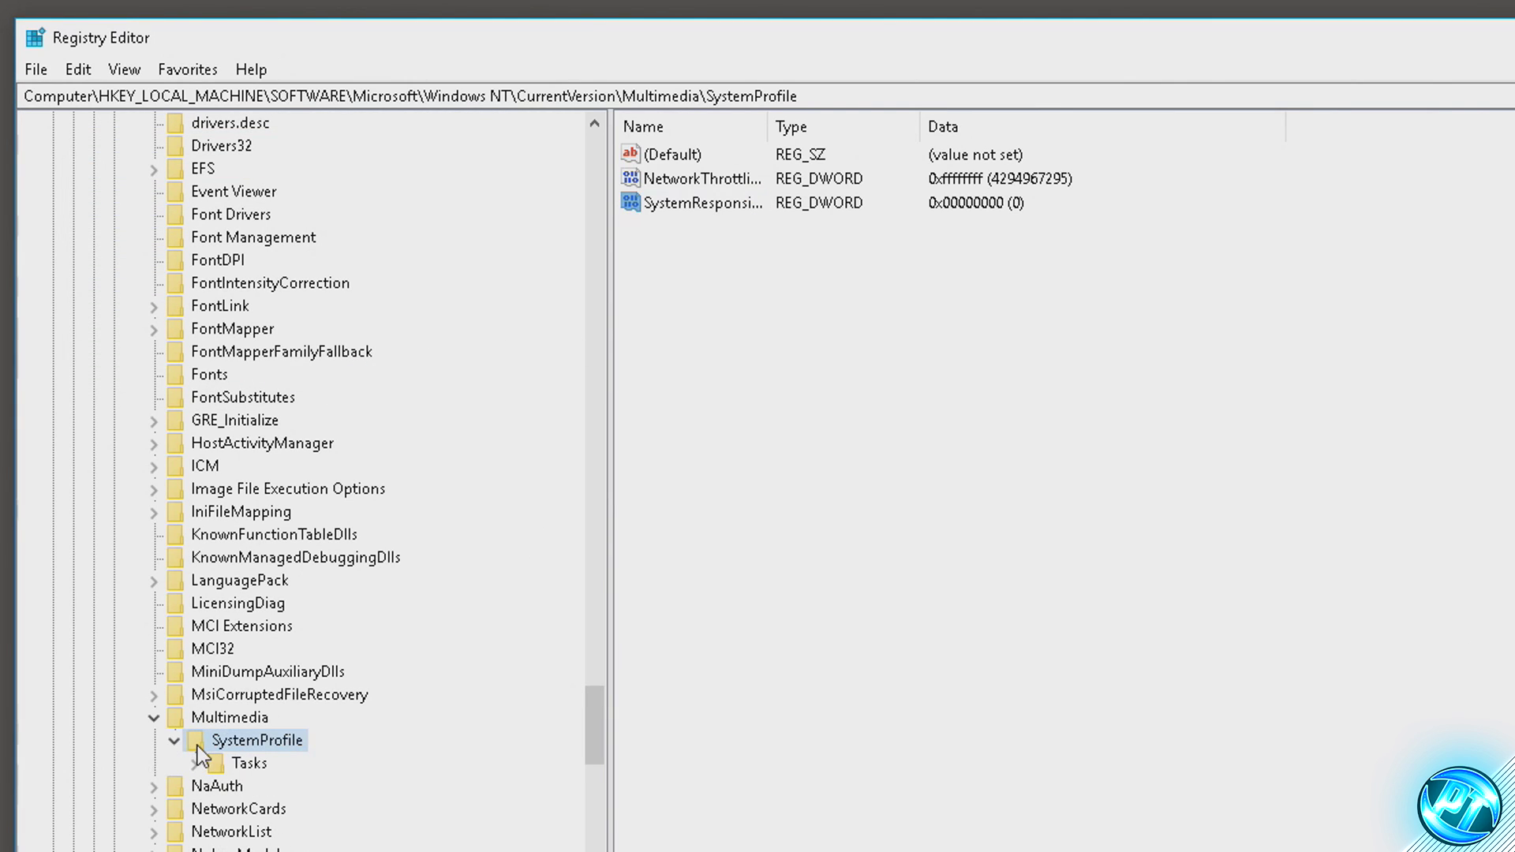
{"action": "double_click", "coordinate": [241, 763]}
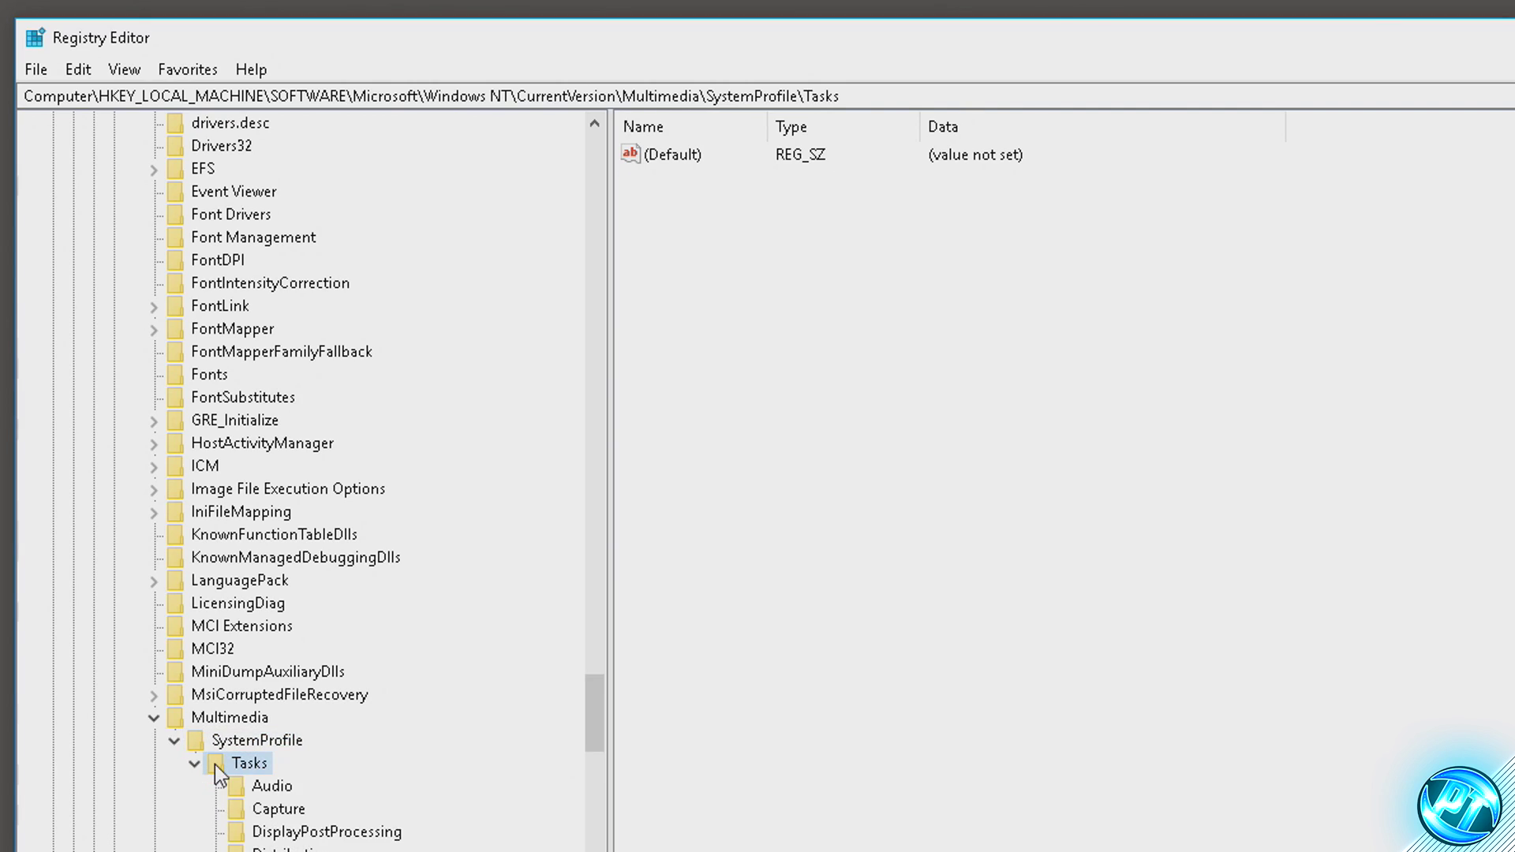
{"action": "left_click", "coordinate": [245, 742]}
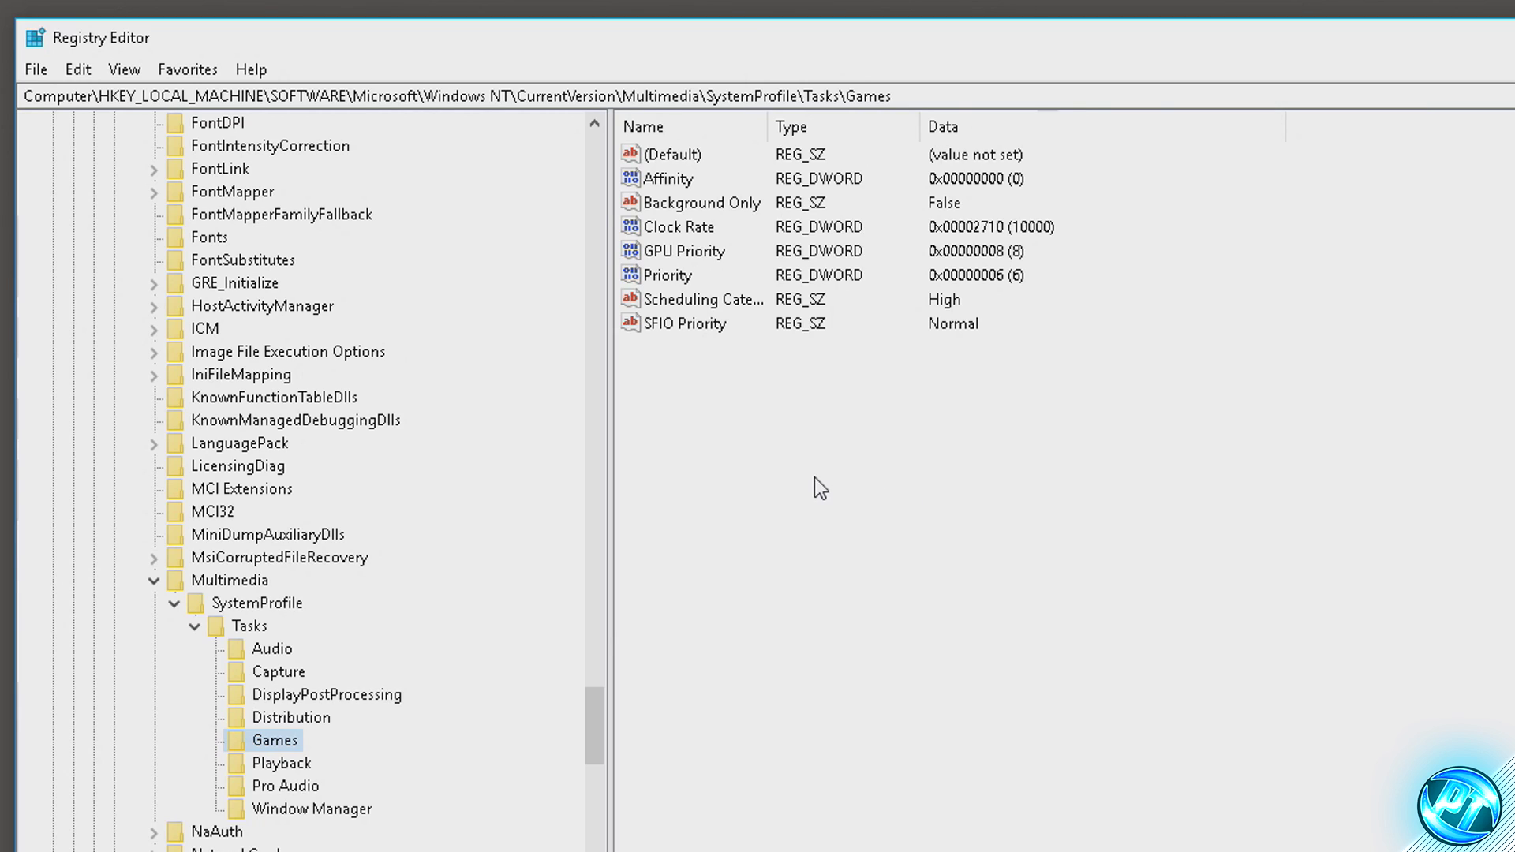
{"action": "double_click", "coordinate": [674, 278]}
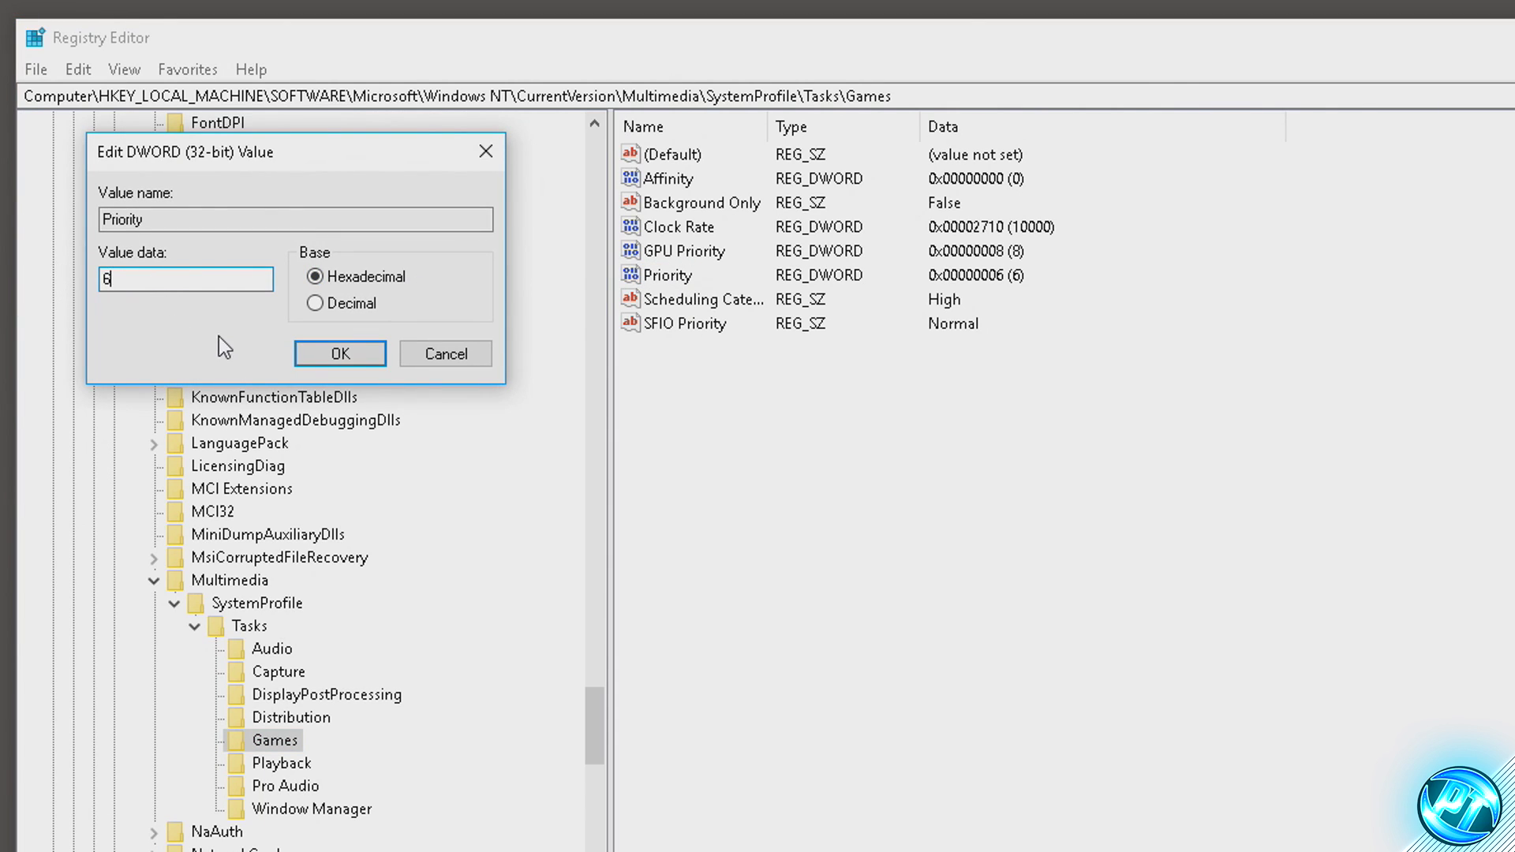
{"action": "left_click", "coordinate": [337, 357]}
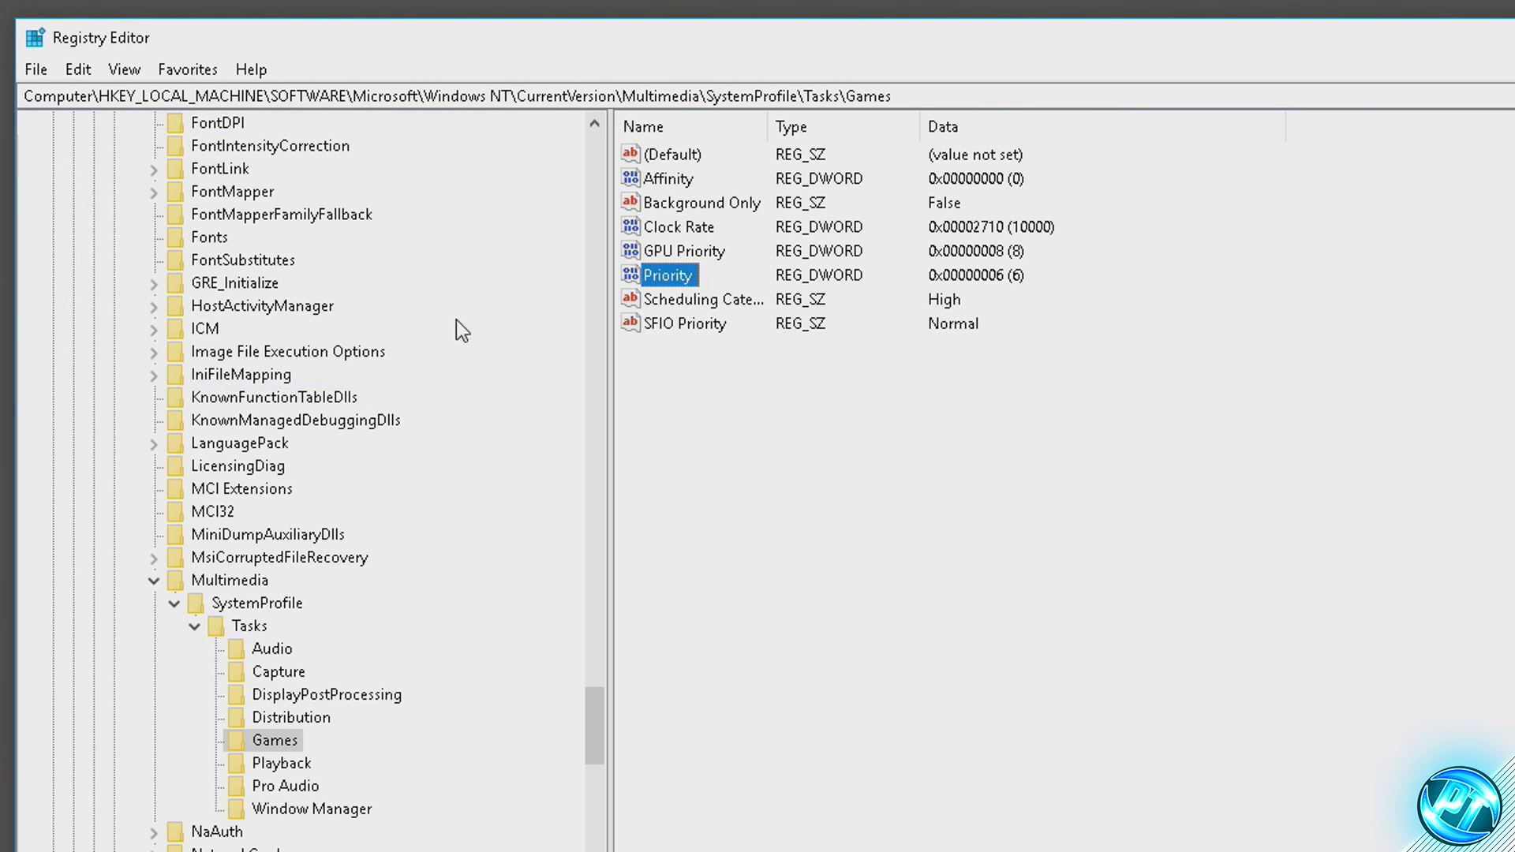
Set the Games task's GPU Priority value to 8.
{"action": "double_click", "coordinate": [683, 254]}
{"action": "left_click", "coordinate": [177, 274]}
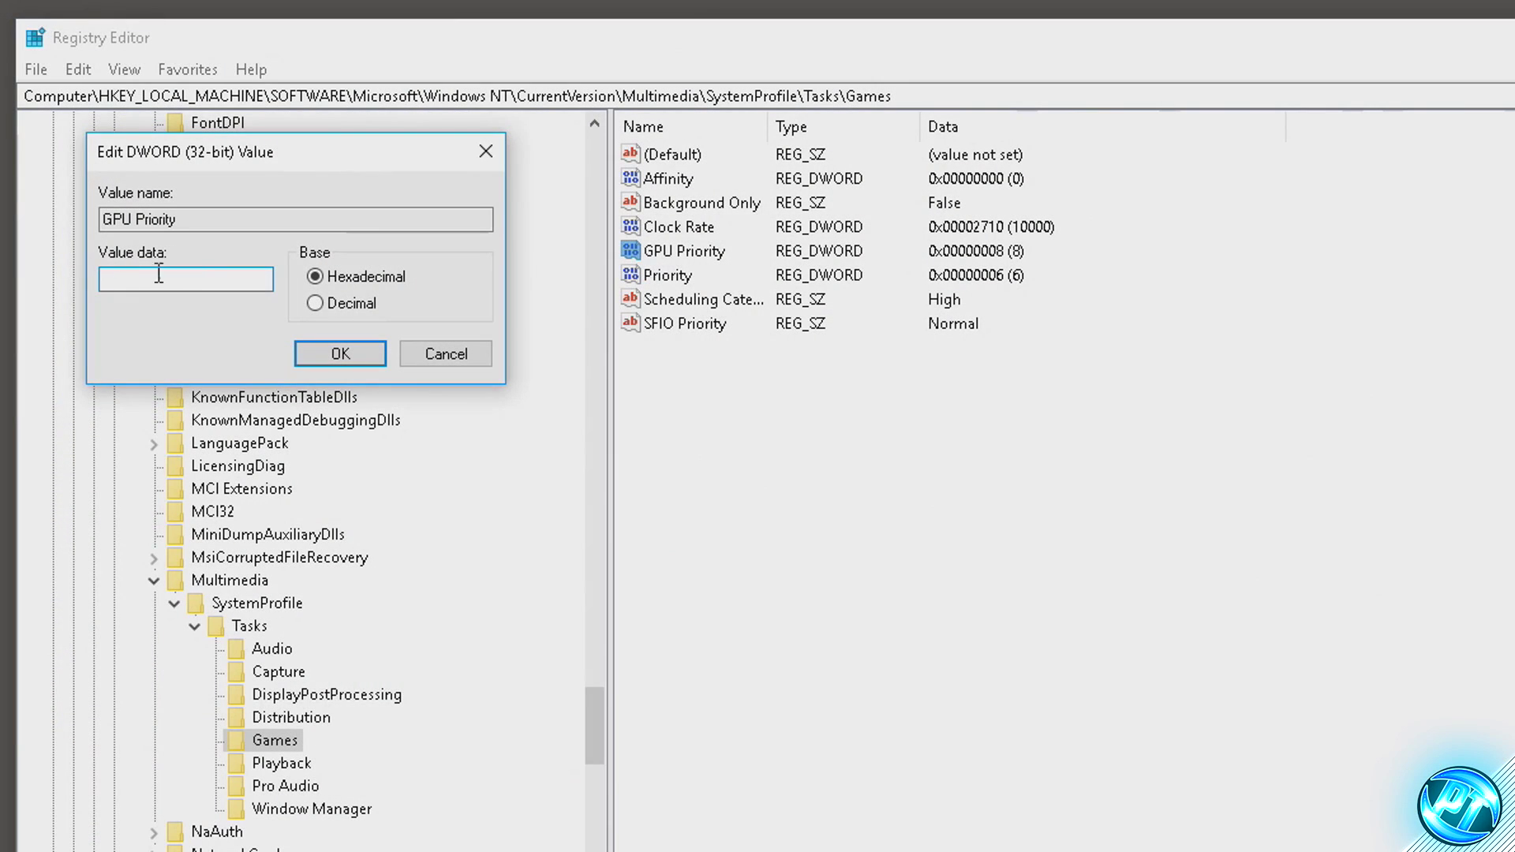
{"action": "type", "text": "8"}
{"action": "left_click", "coordinate": [347, 355]}
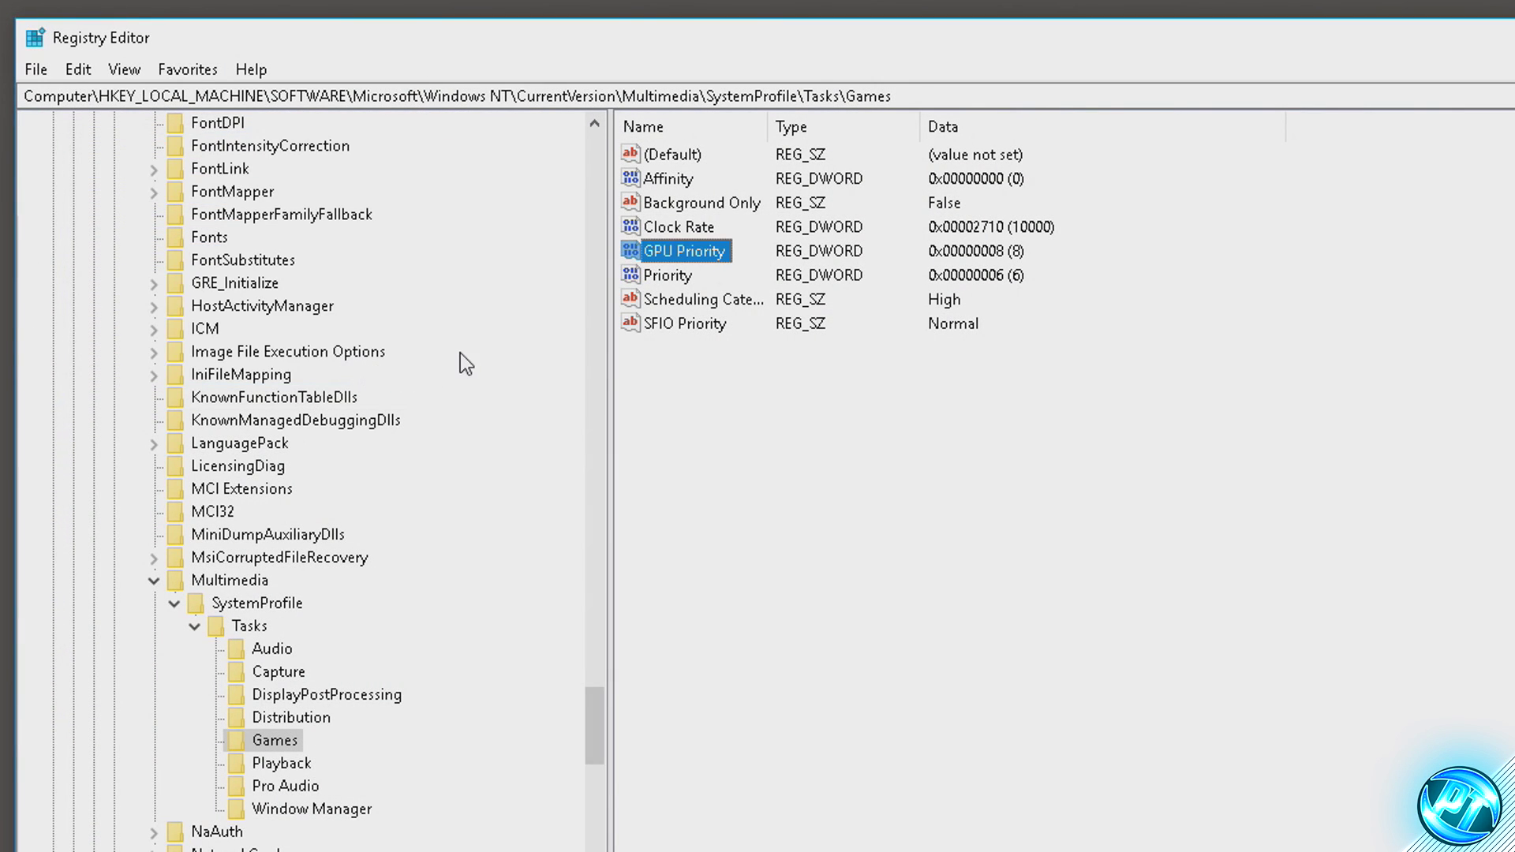
Change the Games task's Scheduling Category data to High.
{"action": "double_click", "coordinate": [700, 304]}
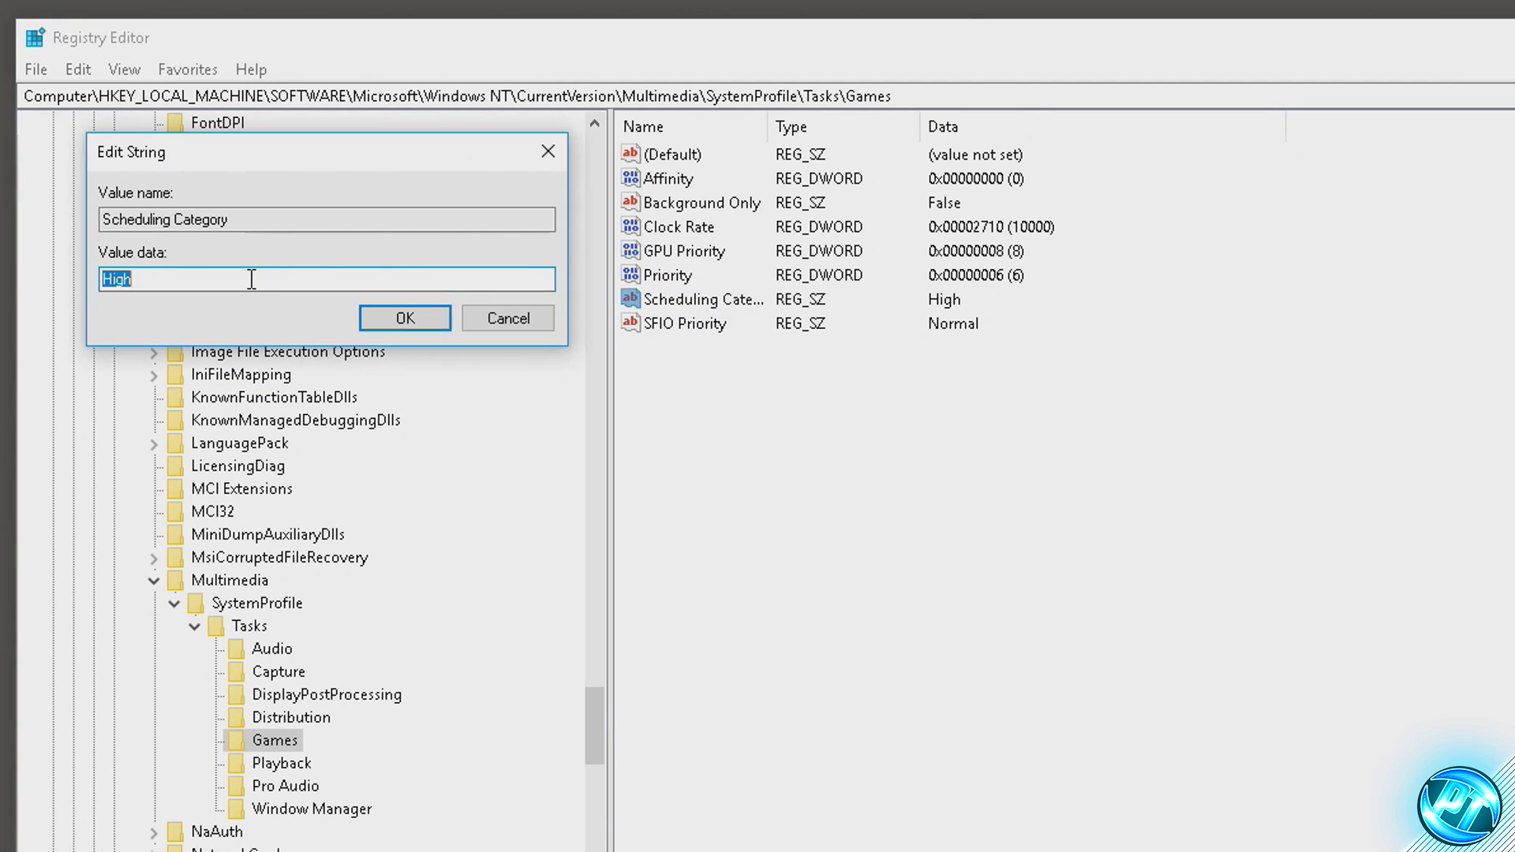
{"action": "key", "text": "BackSpace"}
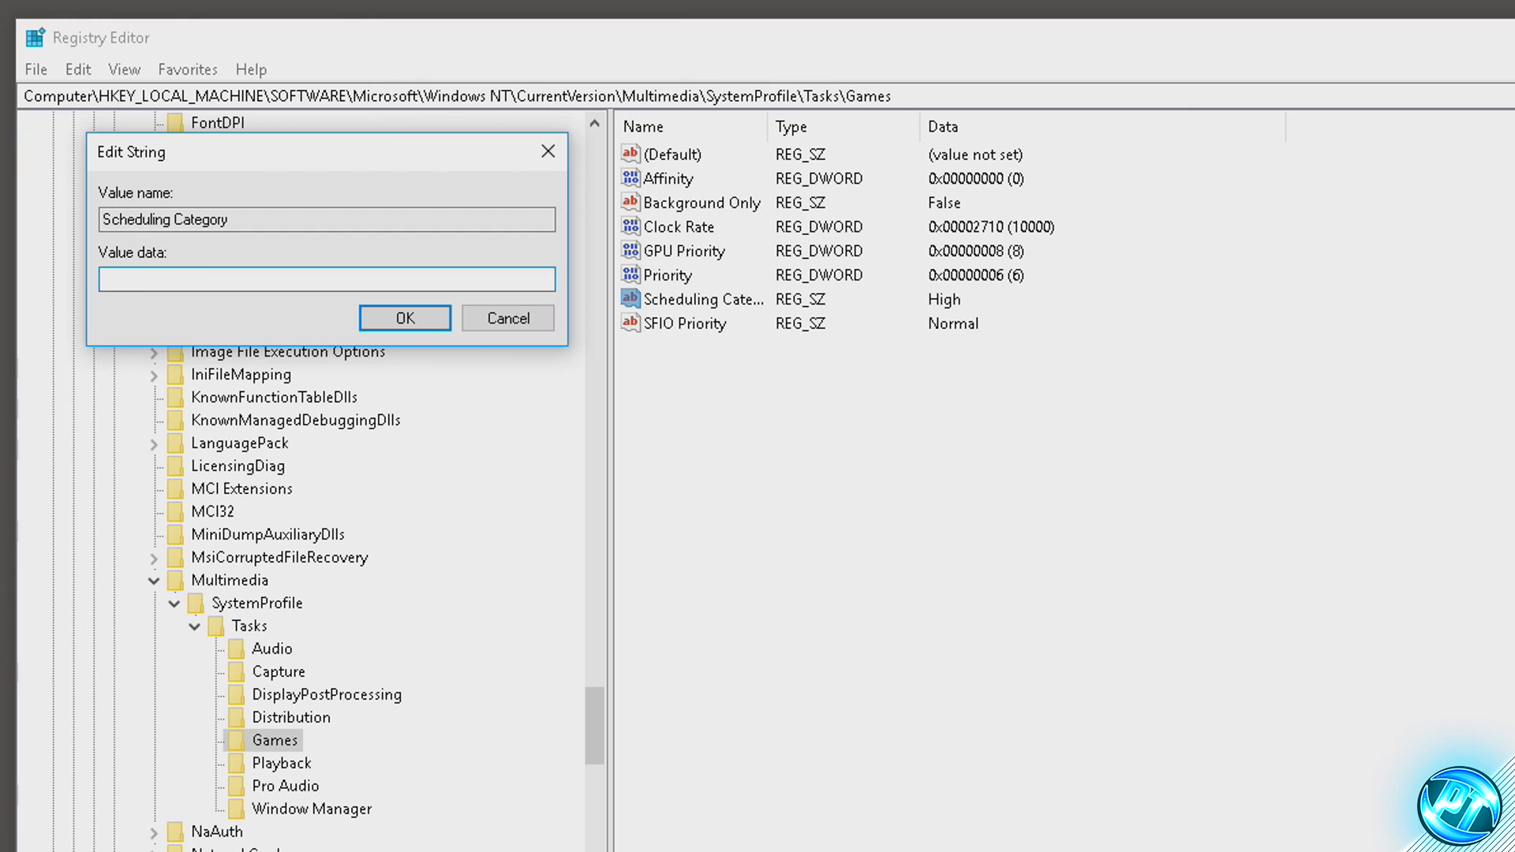
{"action": "type", "text": "High"}
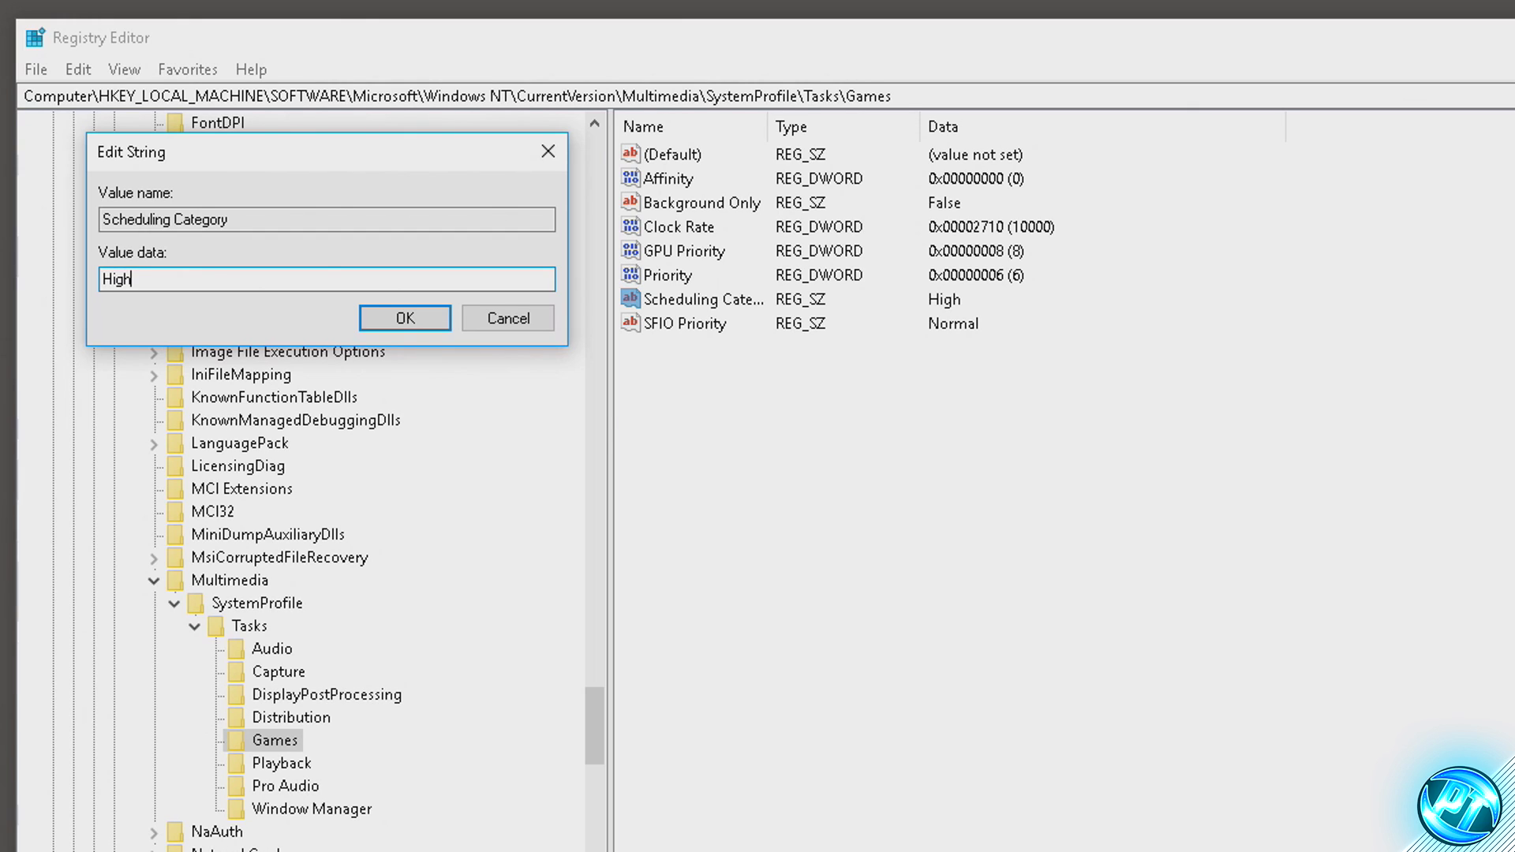
{"action": "left_click", "coordinate": [433, 324]}
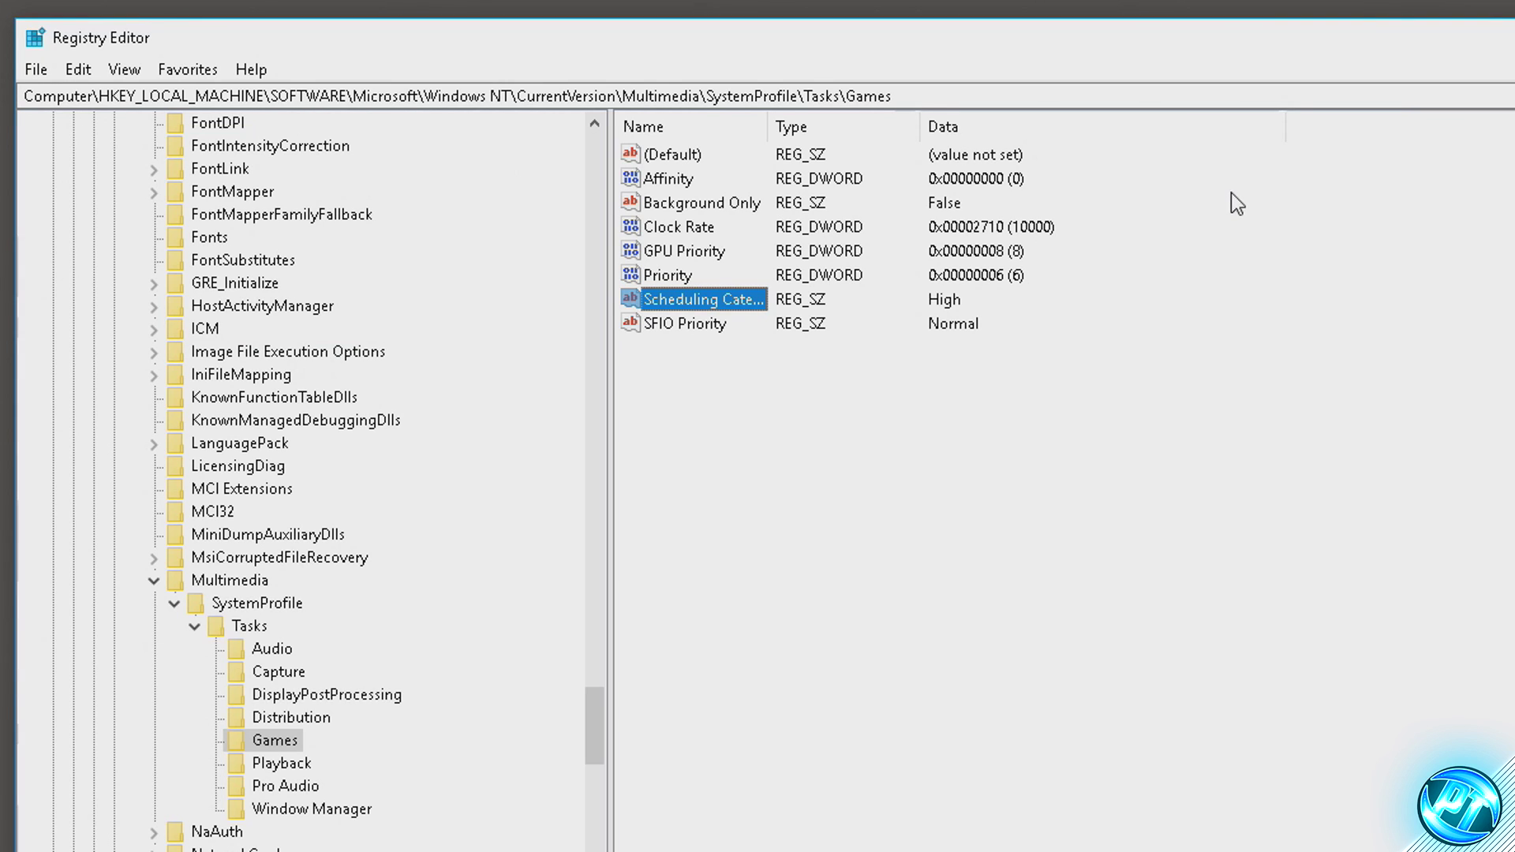